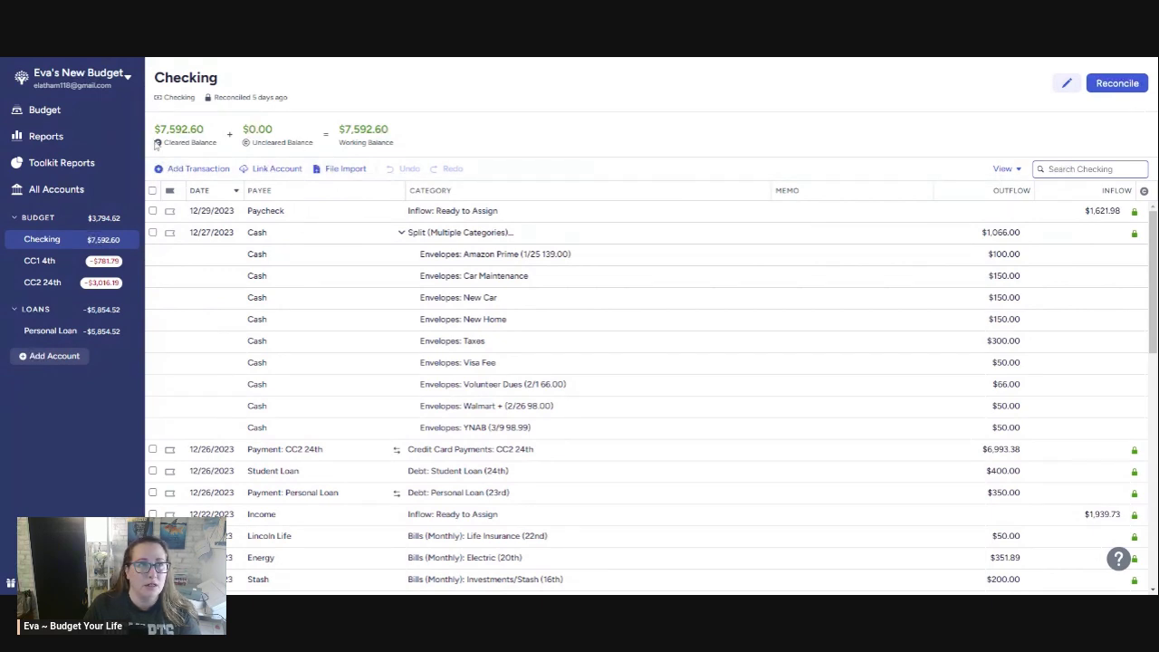
# Open the January 2024 budget and review the category groups from Insurance Claim down through the Envelopes categories
pyautogui.click(58, 111)
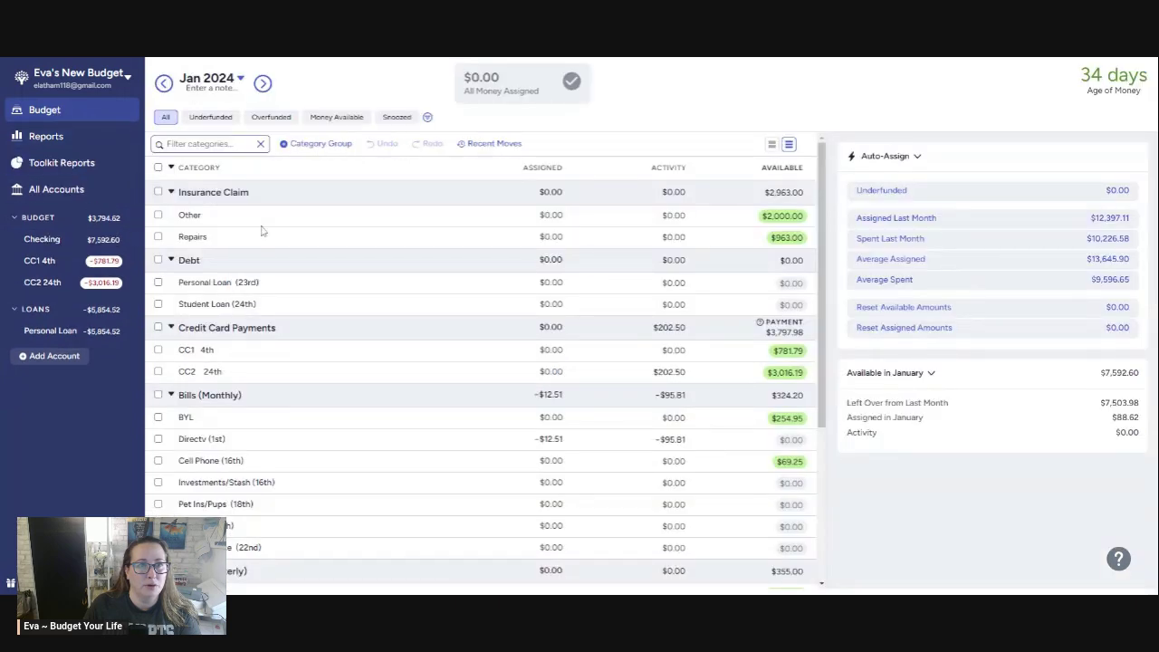
pyautogui.scroll(-1, 195, 443)
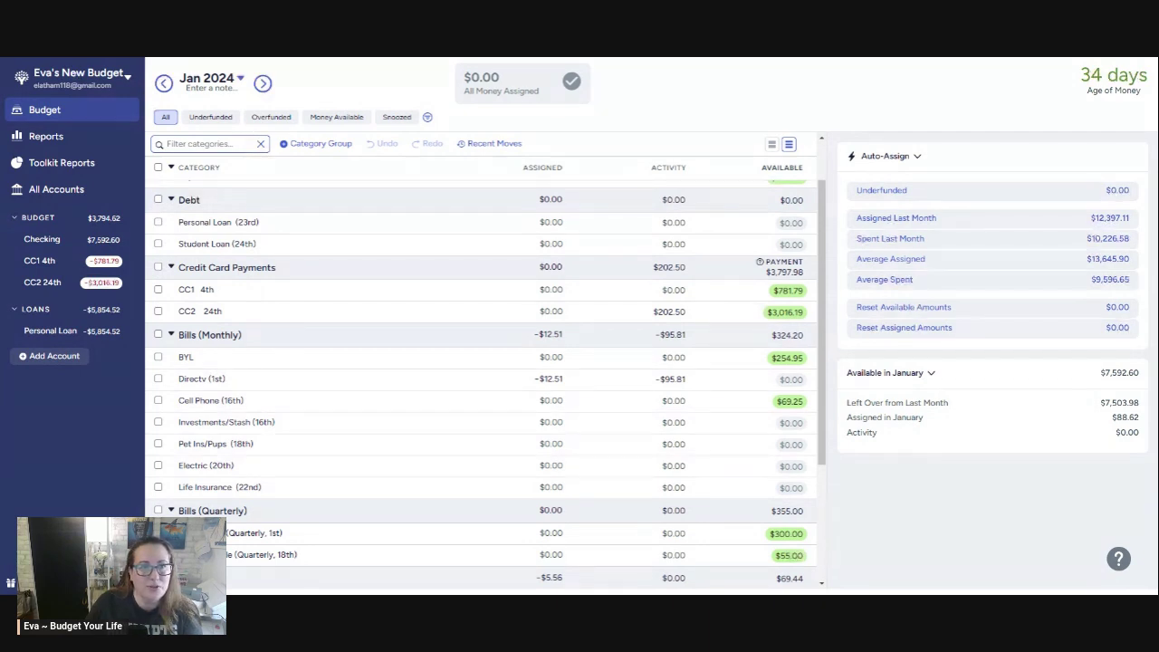
pyautogui.scroll(-2, 254, 403)
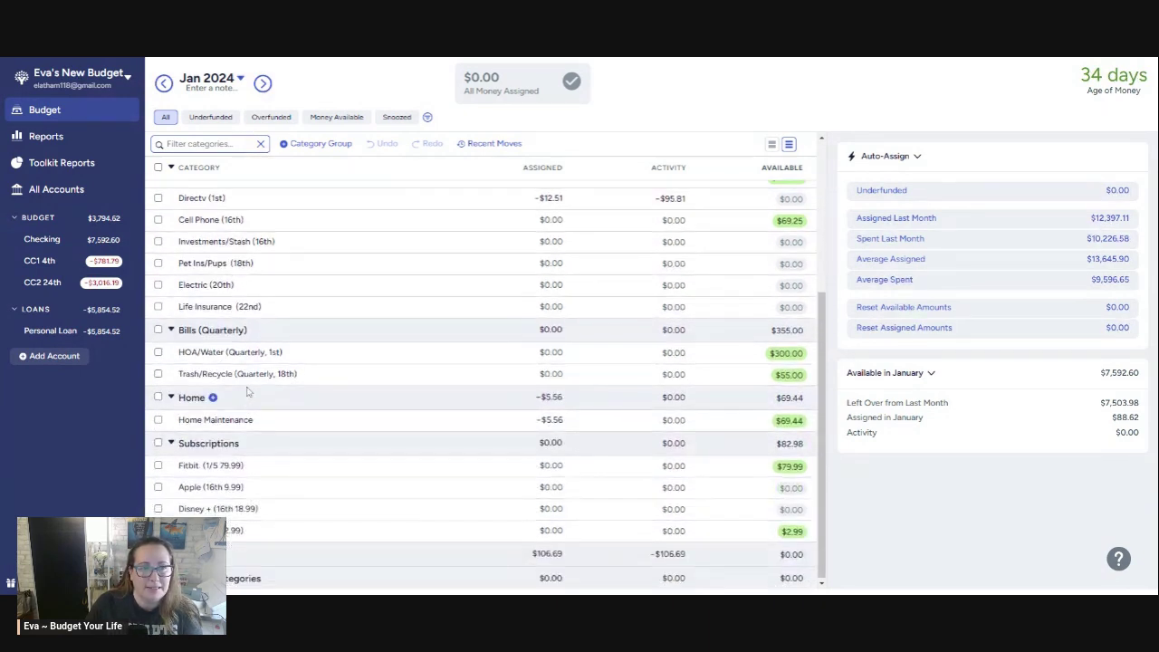
pyautogui.scroll(1, 251, 385)
pyautogui.scroll(1, 251, 385)
pyautogui.scroll(-3, 210, 344)
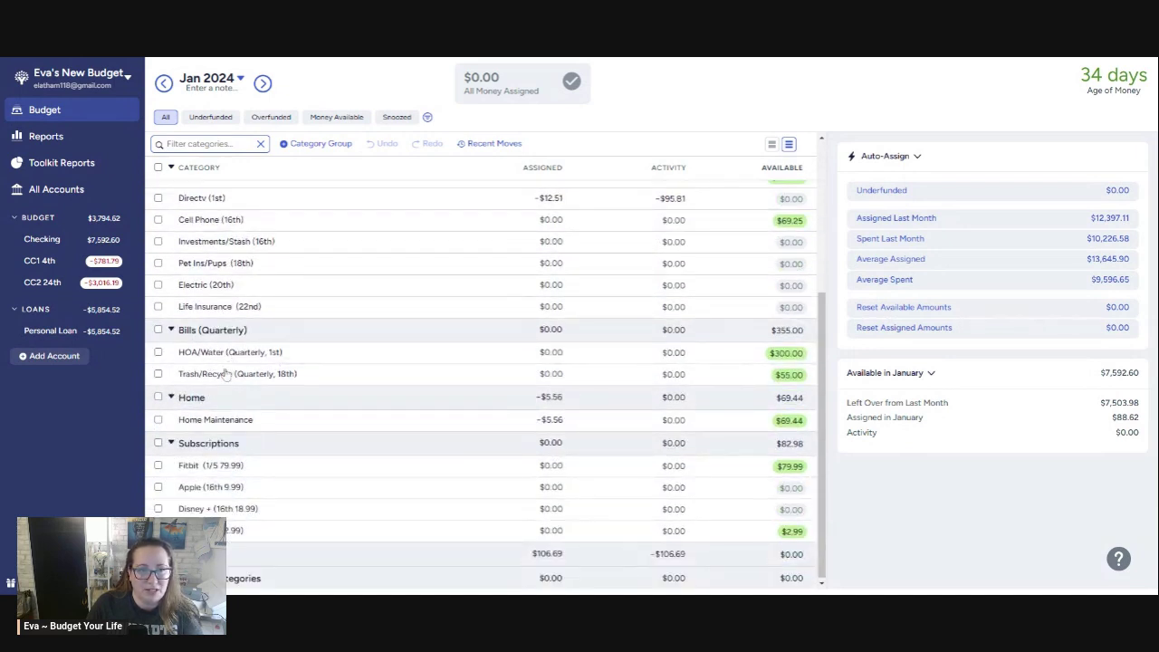
pyautogui.scroll(-1, 254, 396)
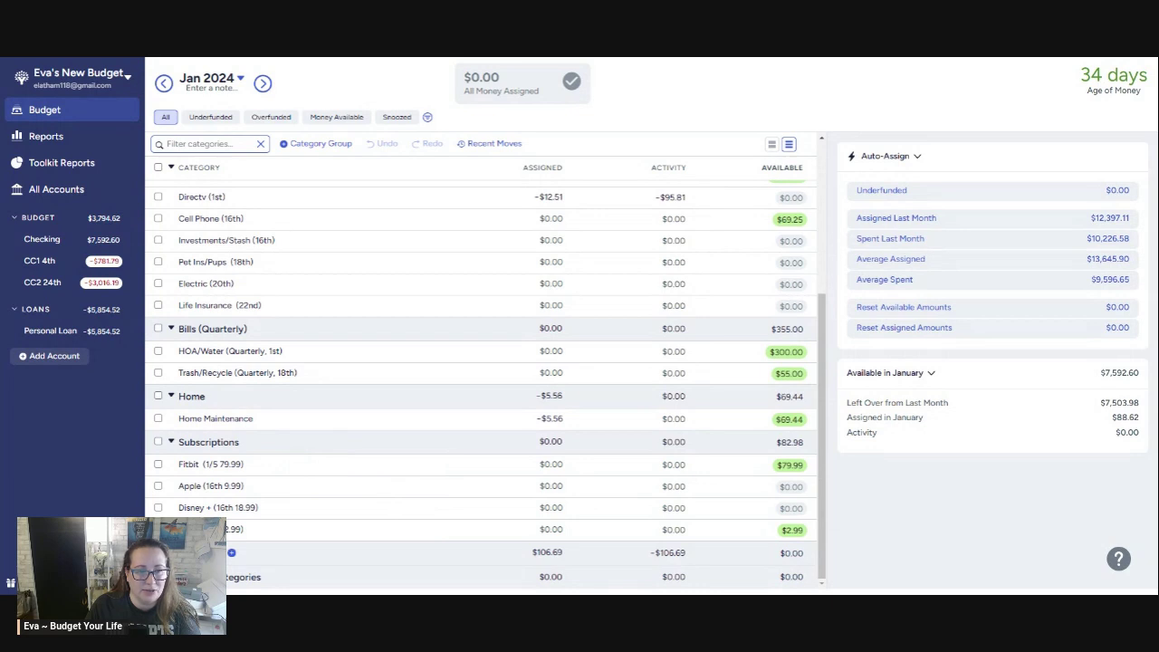
pyautogui.scroll(-3, 339, 453)
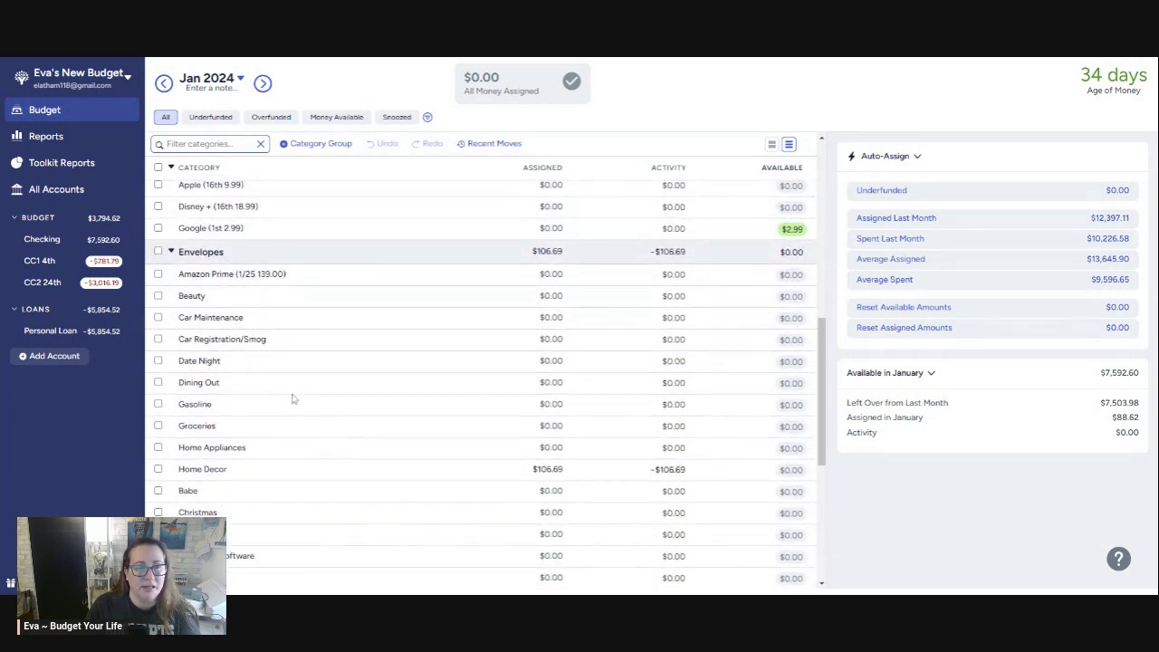
pyautogui.scroll(-1, 190, 404)
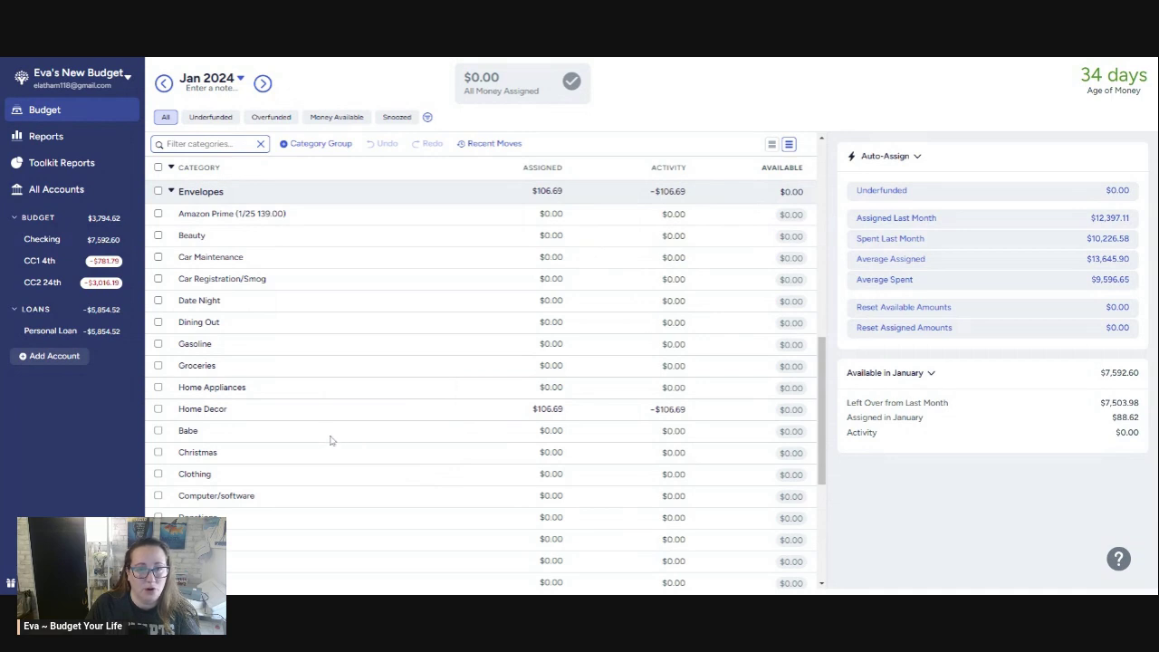
pyautogui.scroll(-3, 331, 440)
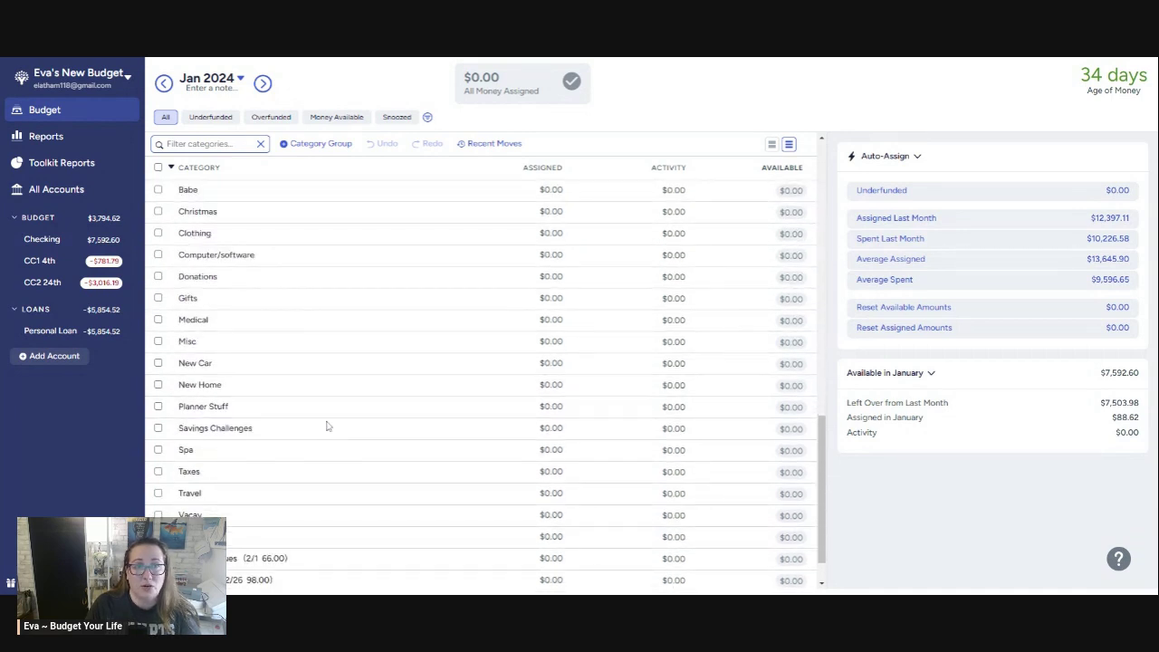
pyautogui.scroll(-1, 280, 399)
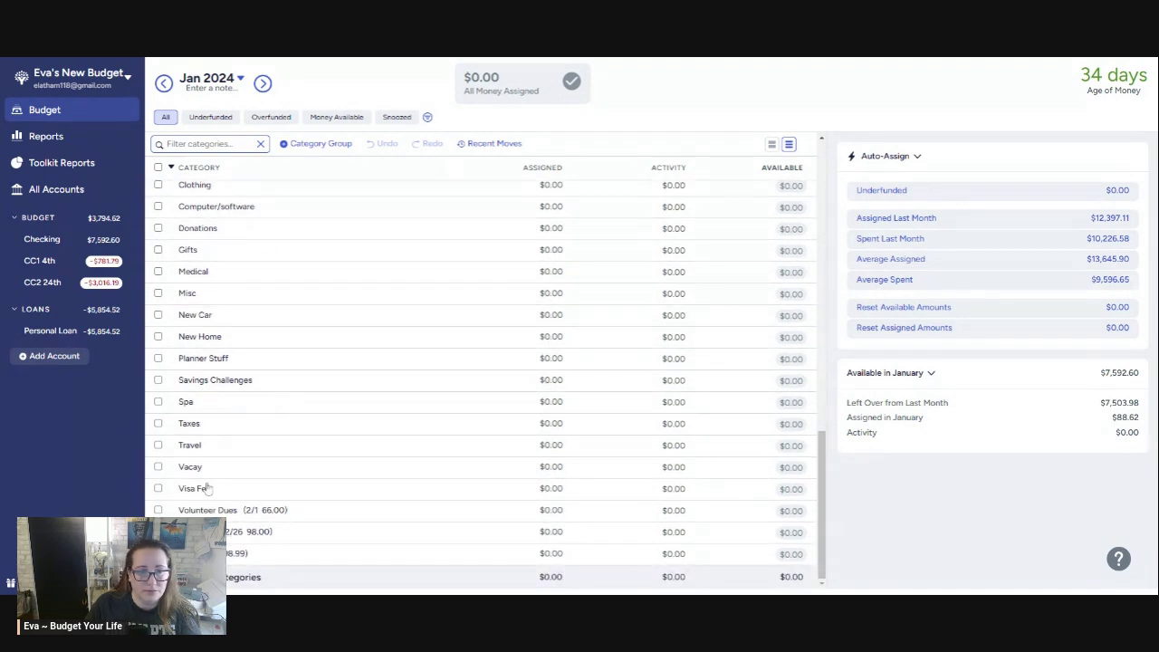
# Inspect the assignment details of the Taxes category in the Envelopes group, leaving it deselected
pyautogui.click(158, 423)
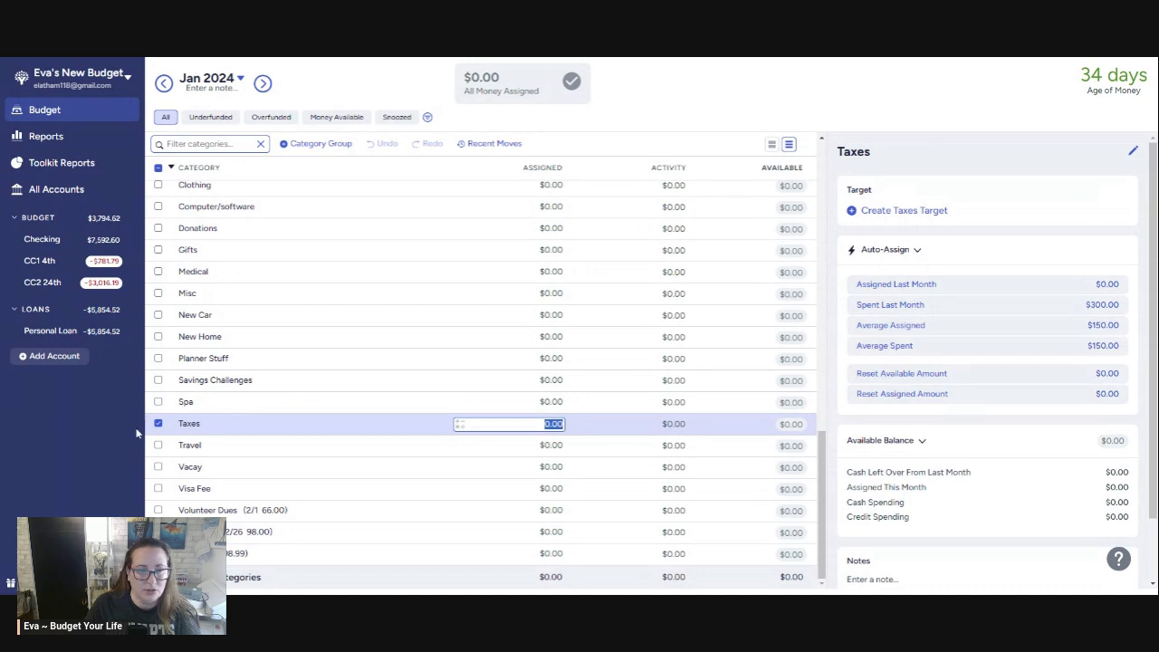
pyautogui.scroll(4, 407, 419)
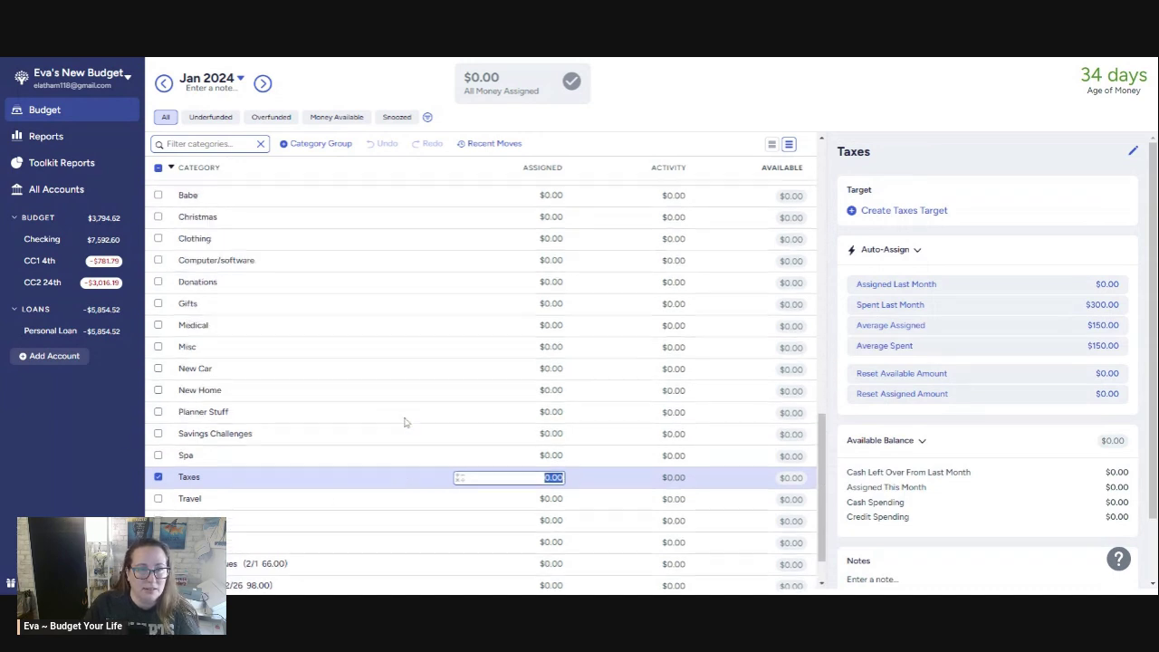
pyautogui.scroll(-4, 331, 429)
pyautogui.click(158, 423)
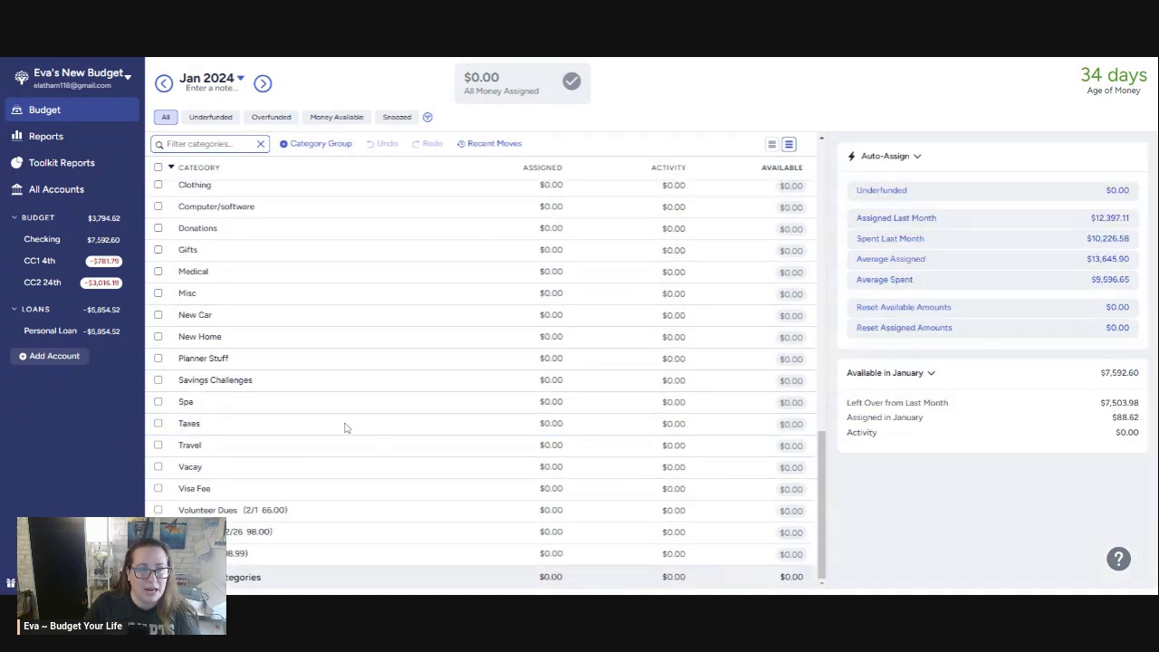
# Look back over the budget's category groups from Envelopes up to Insurance Claim and open the Checking account register
pyautogui.scroll(3, 383, 406)
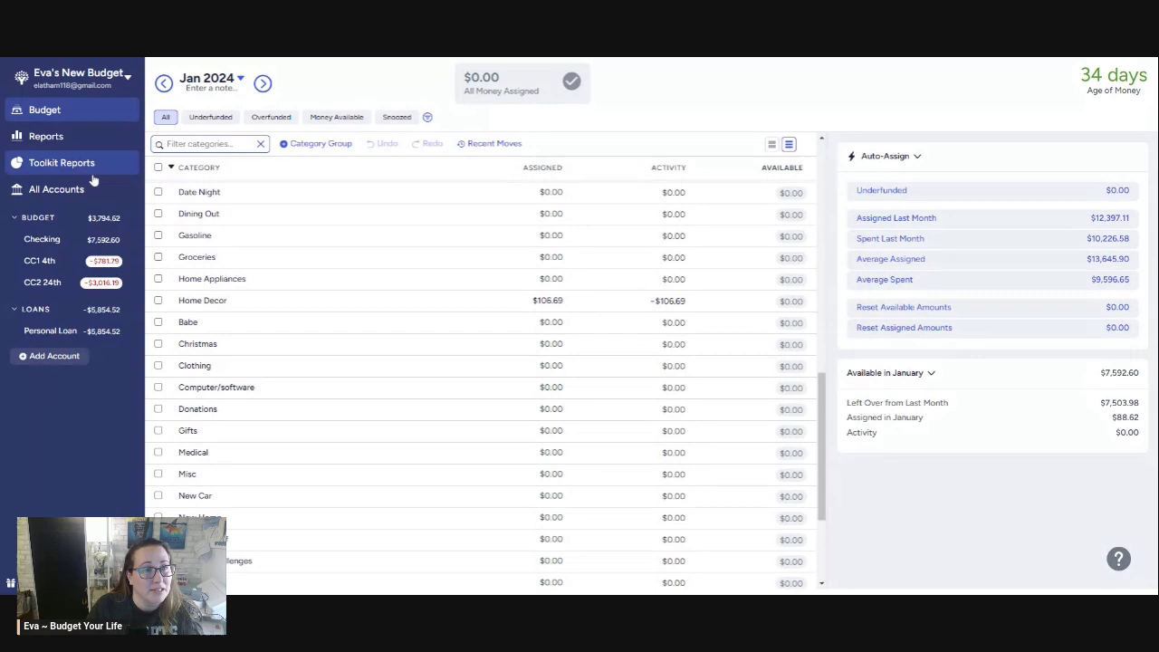
pyautogui.scroll(-3, 217, 224)
pyautogui.scroll(10, 215, 229)
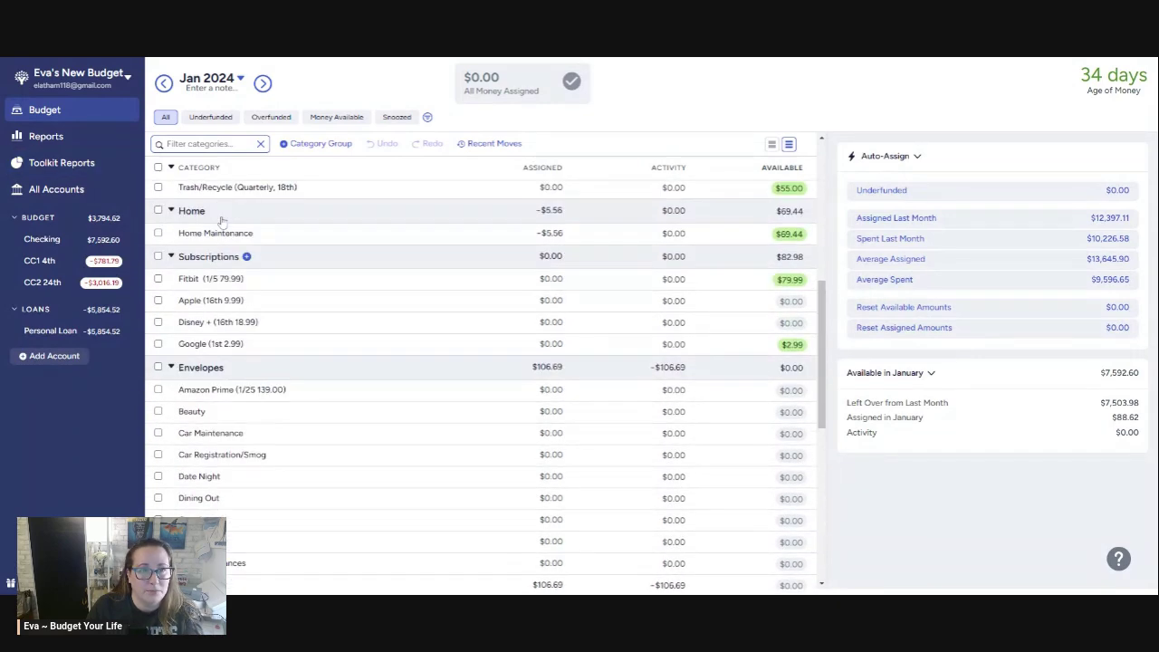
pyautogui.scroll(-5, 214, 229)
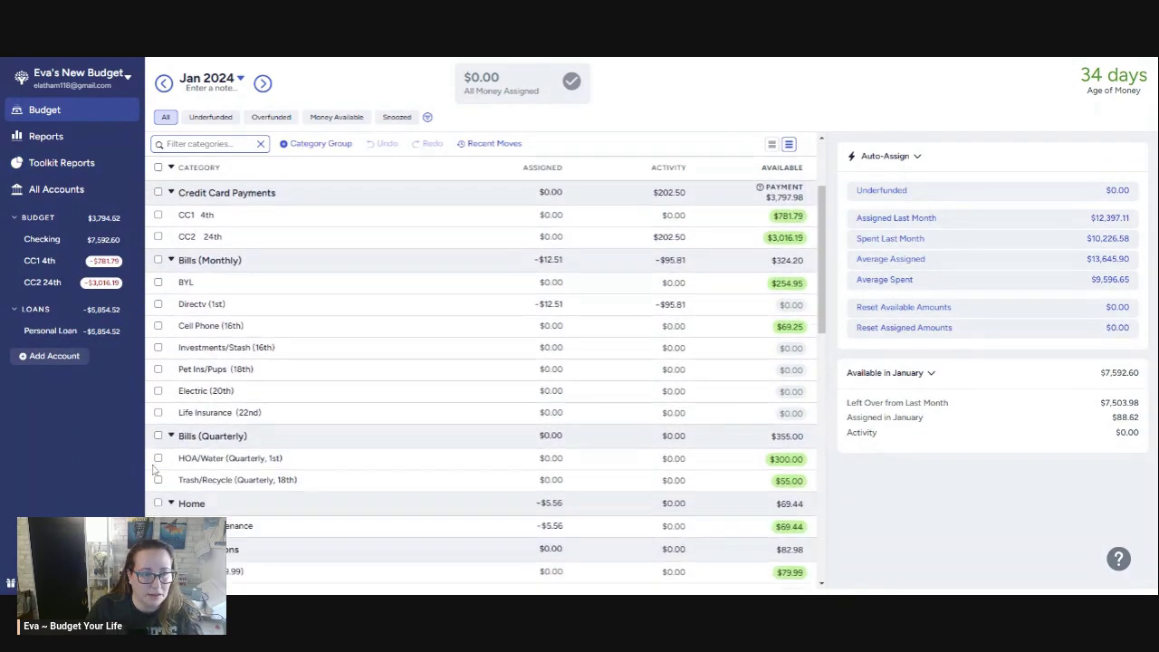
pyautogui.scroll(-4, 181, 477)
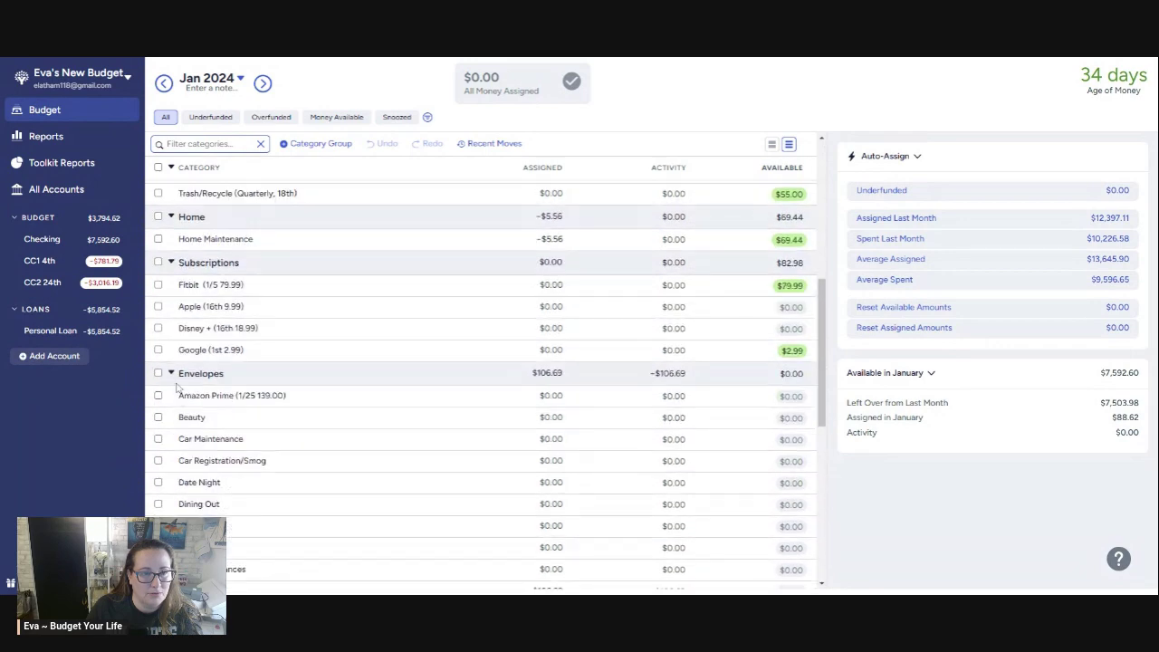
pyautogui.scroll(4, 172, 380)
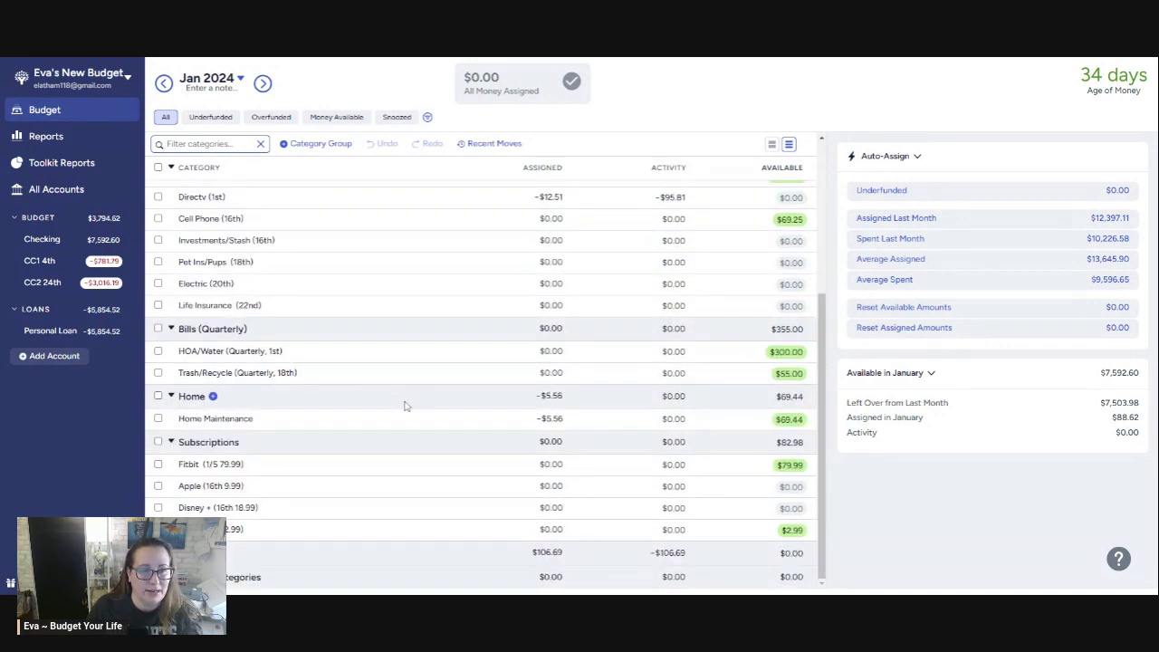
pyautogui.scroll(4, 404, 406)
pyautogui.scroll(-4, 404, 406)
pyautogui.scroll(5, 401, 401)
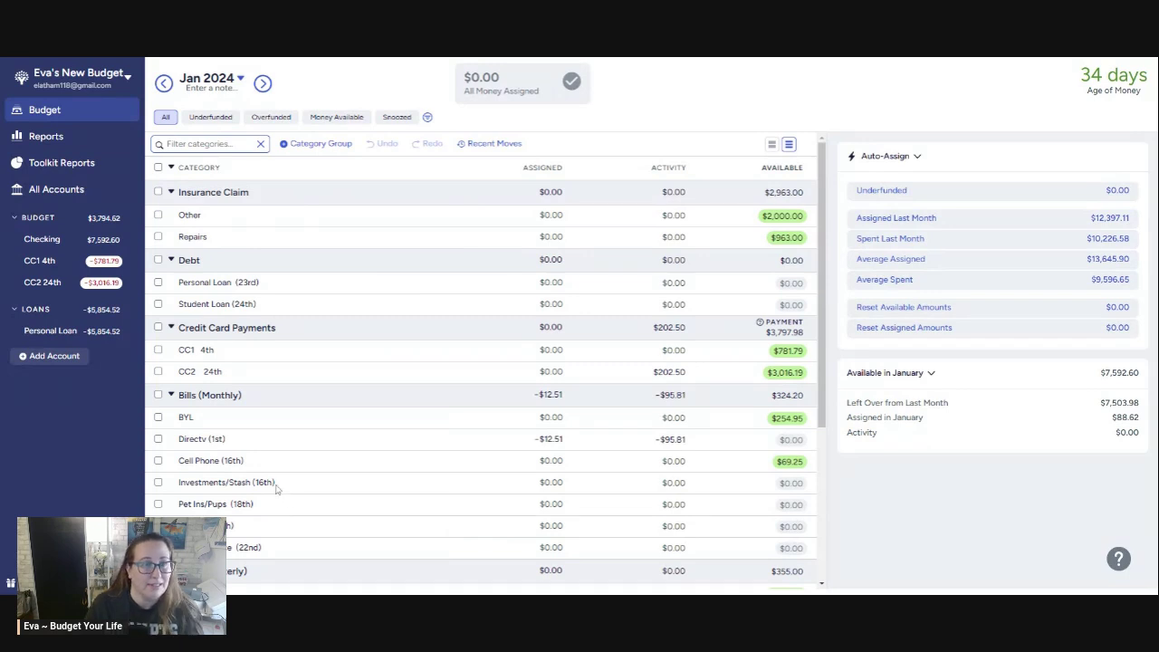
pyautogui.click(50, 240)
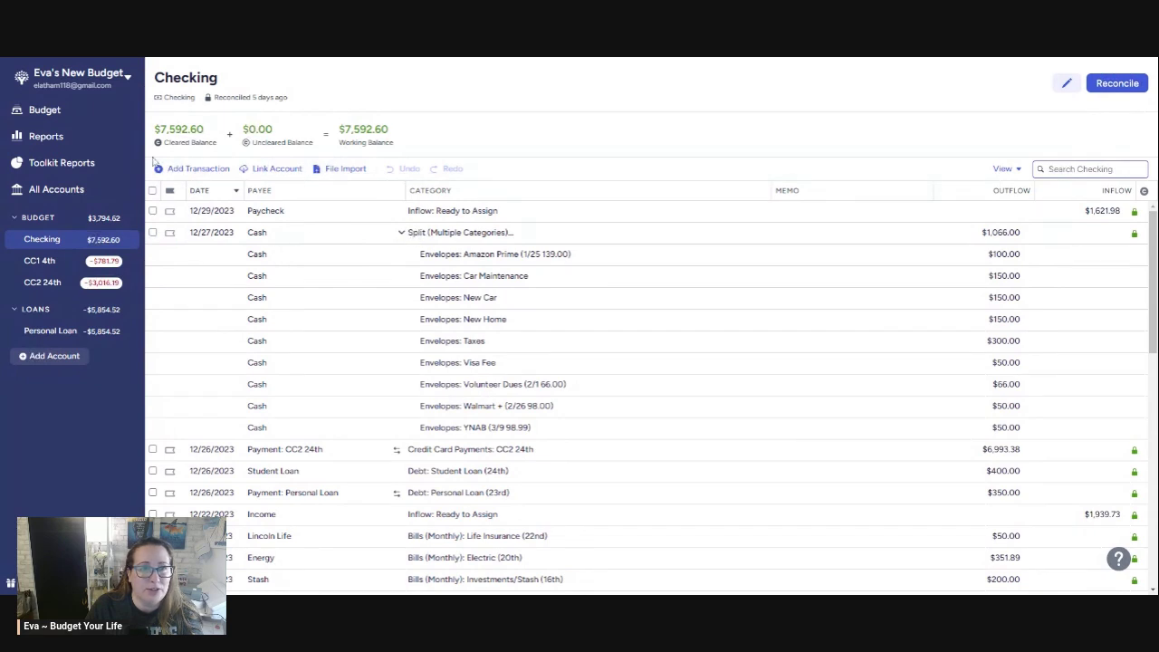
pyautogui.click(193, 169)
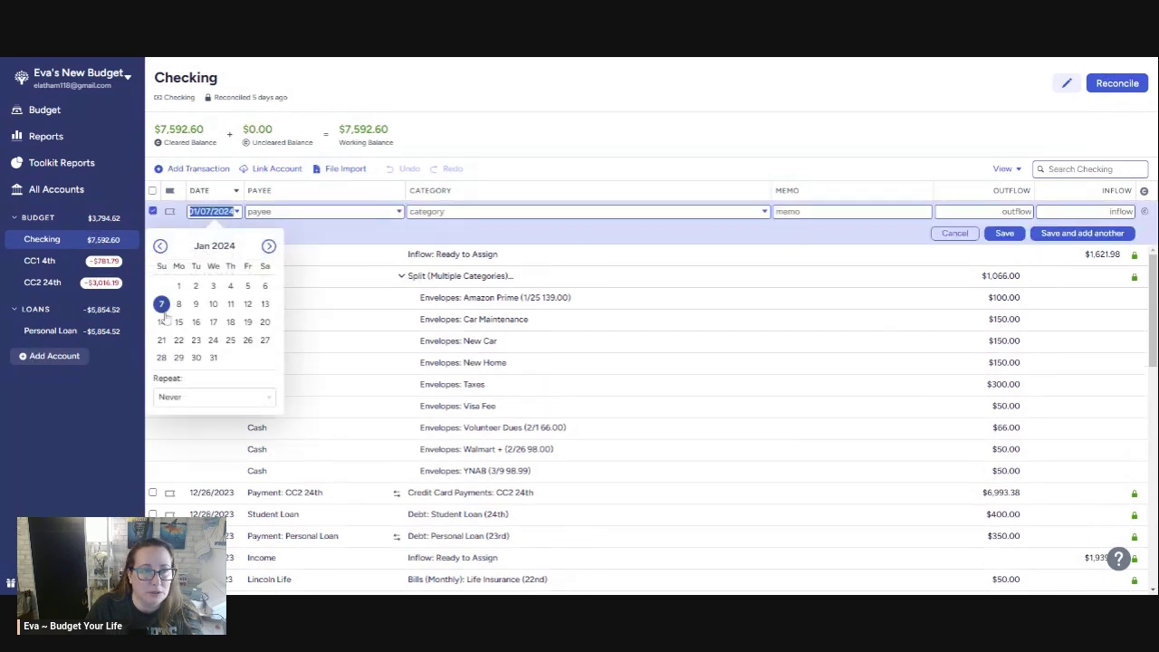
pyautogui.press('Tab')
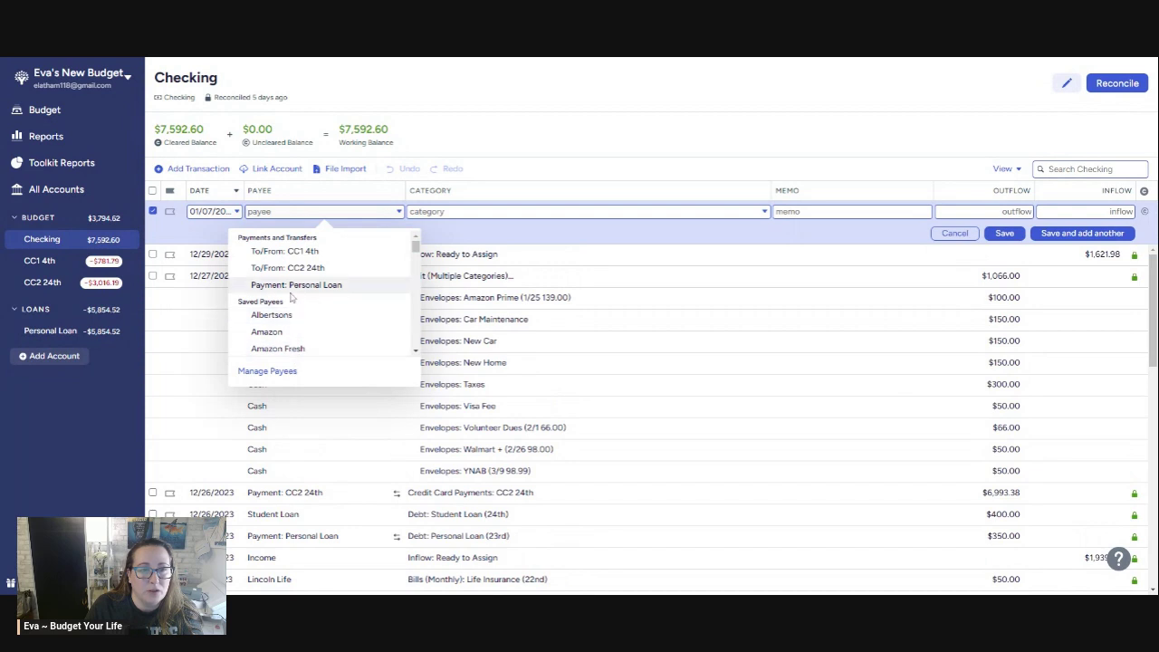
pyautogui.click(271, 314)
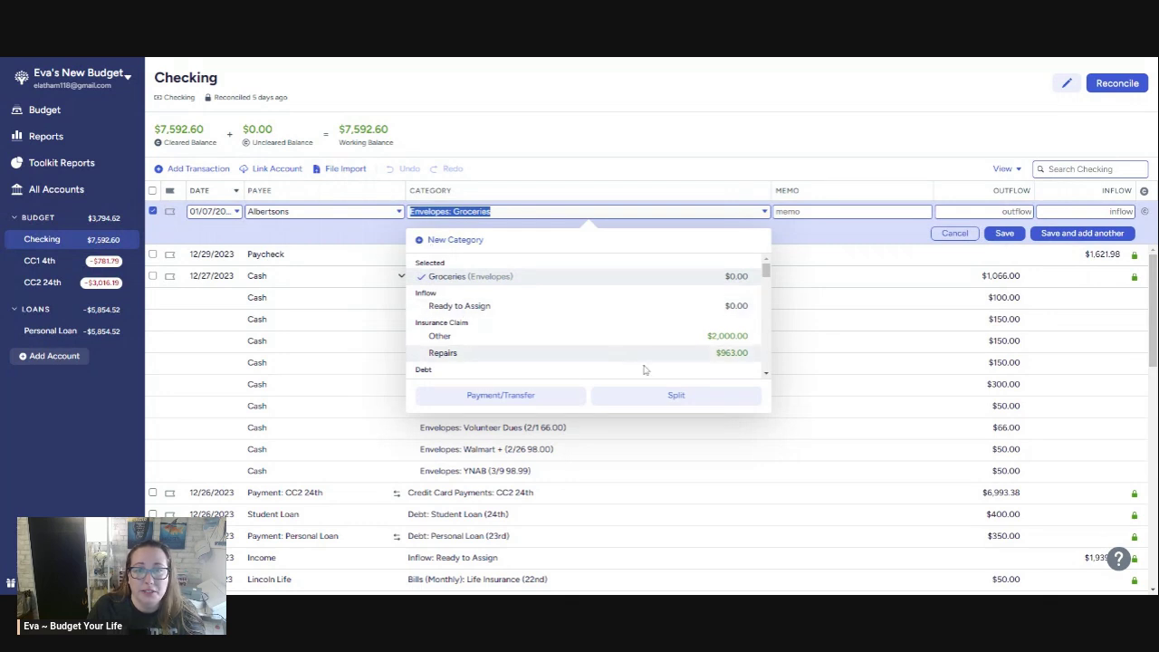
pyautogui.click(672, 398)
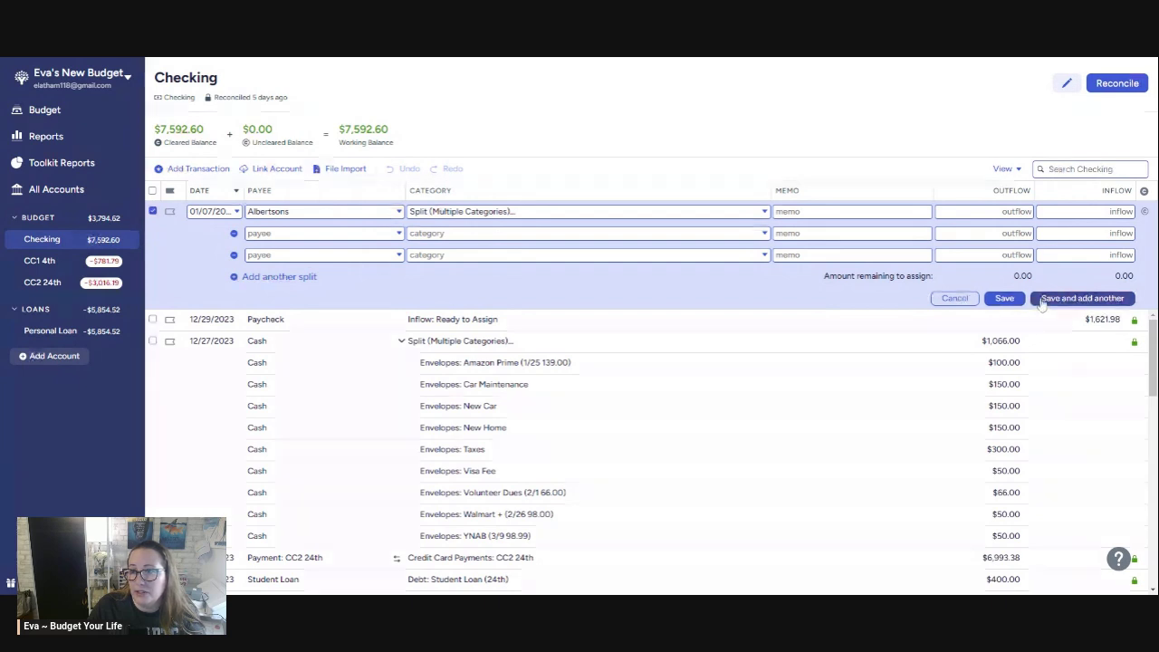
pyautogui.click(962, 299)
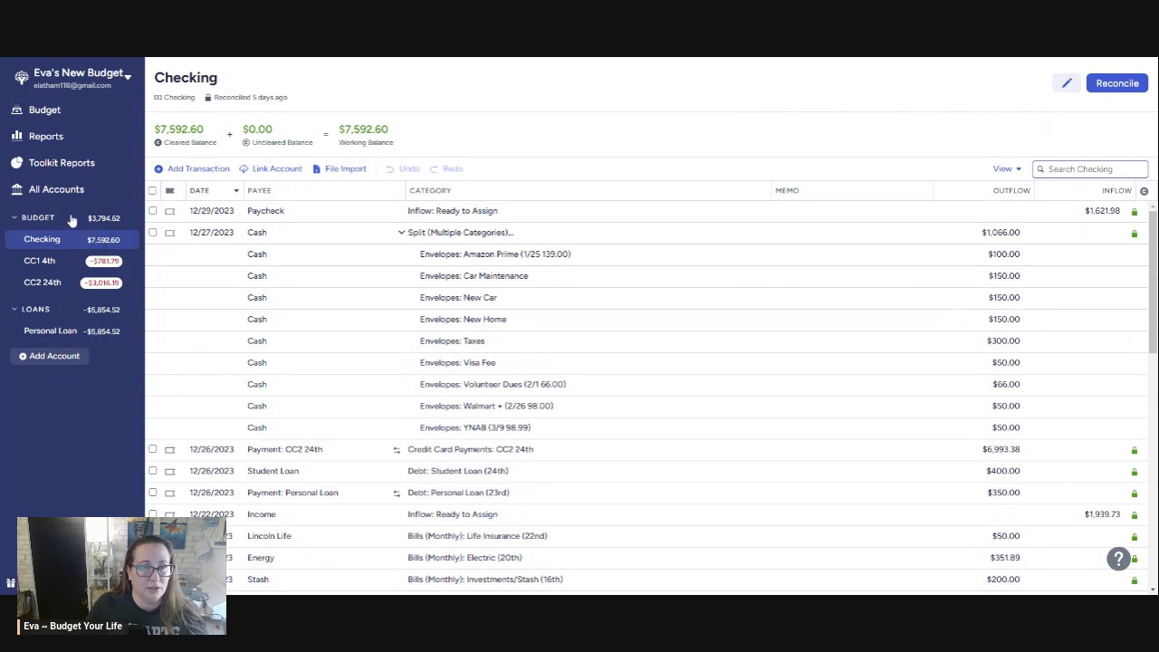
# Record a Checking transaction dated 01/03/2024 to a new payee Donde, category Envelopes: Travel, with an outflow of 100.00
pyautogui.click(199, 172)
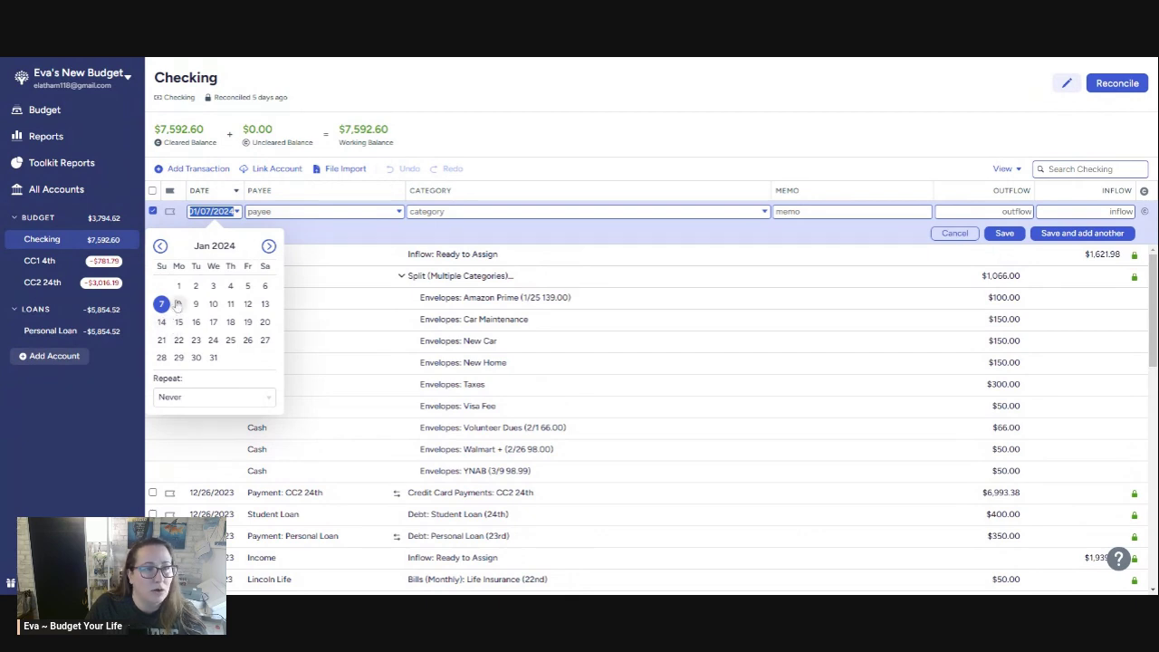
pyautogui.click(211, 286)
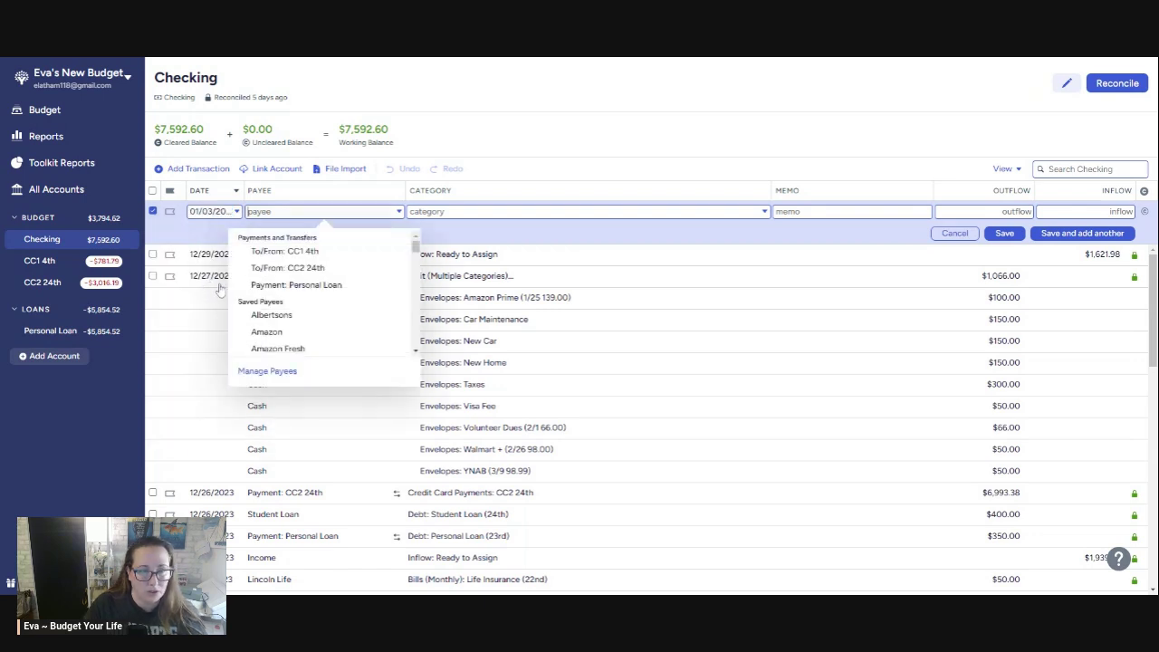
pyautogui.write('Donde')
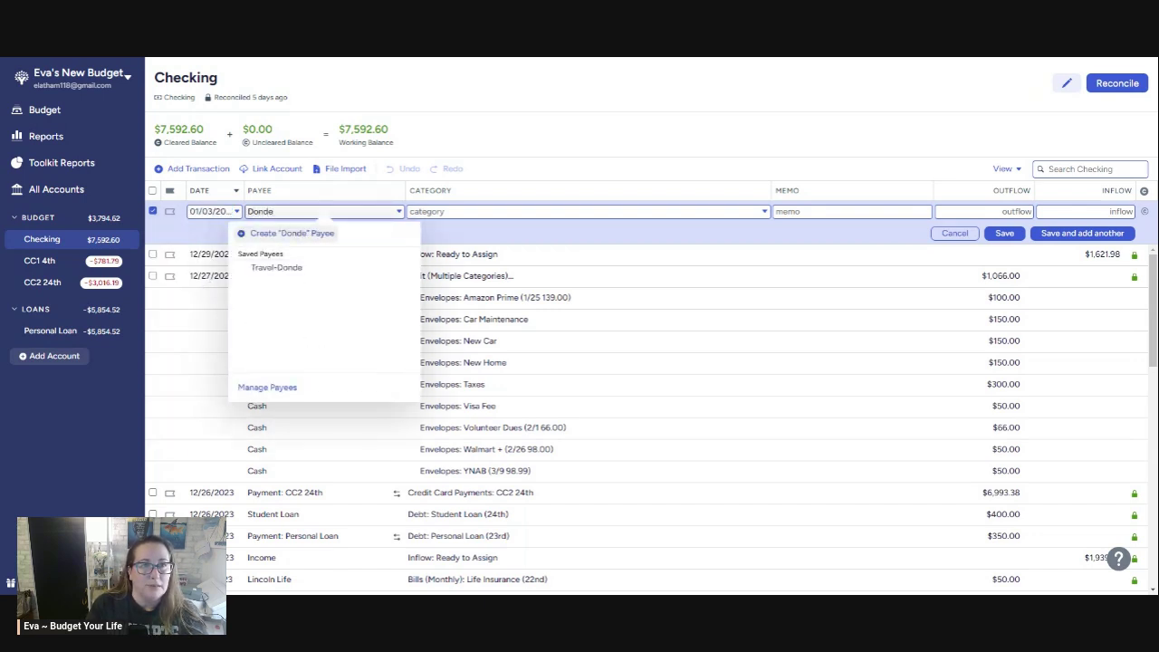
pyautogui.press('Tab')
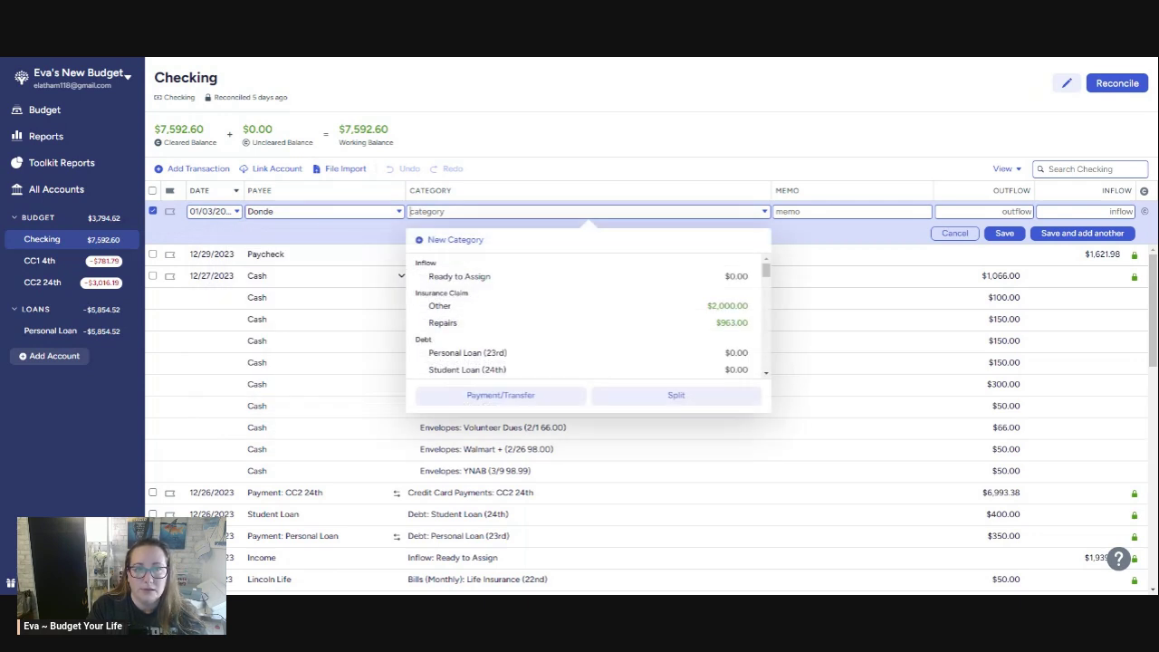
pyautogui.write('tr')
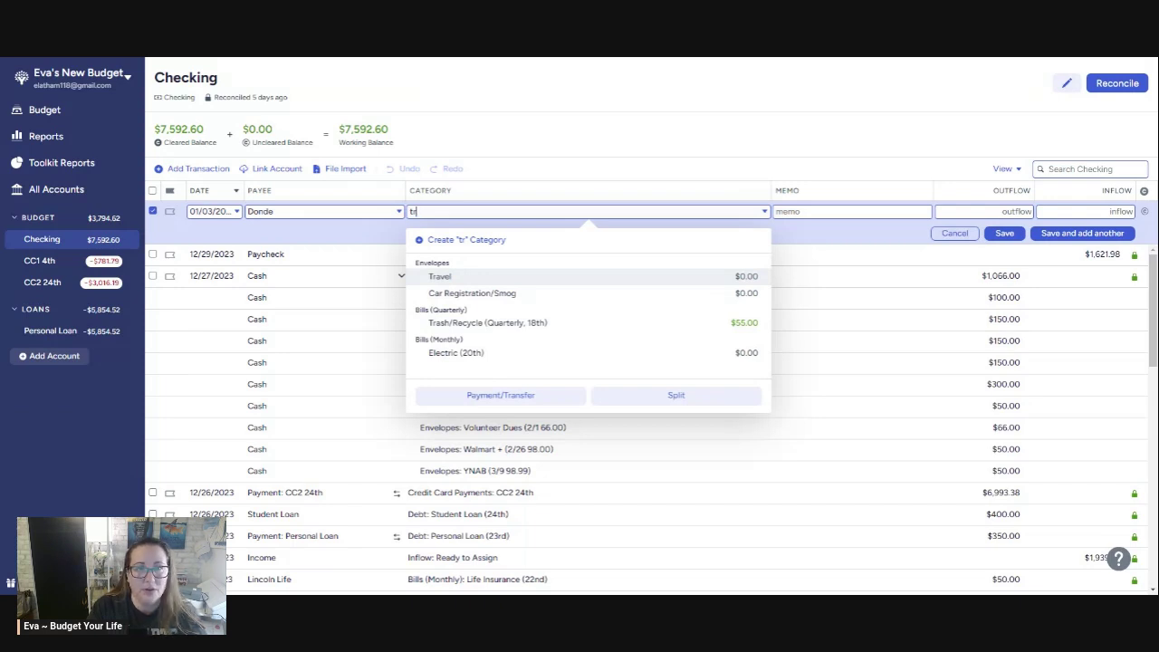
pyautogui.press('BackSpace')
pyautogui.write('ravel')
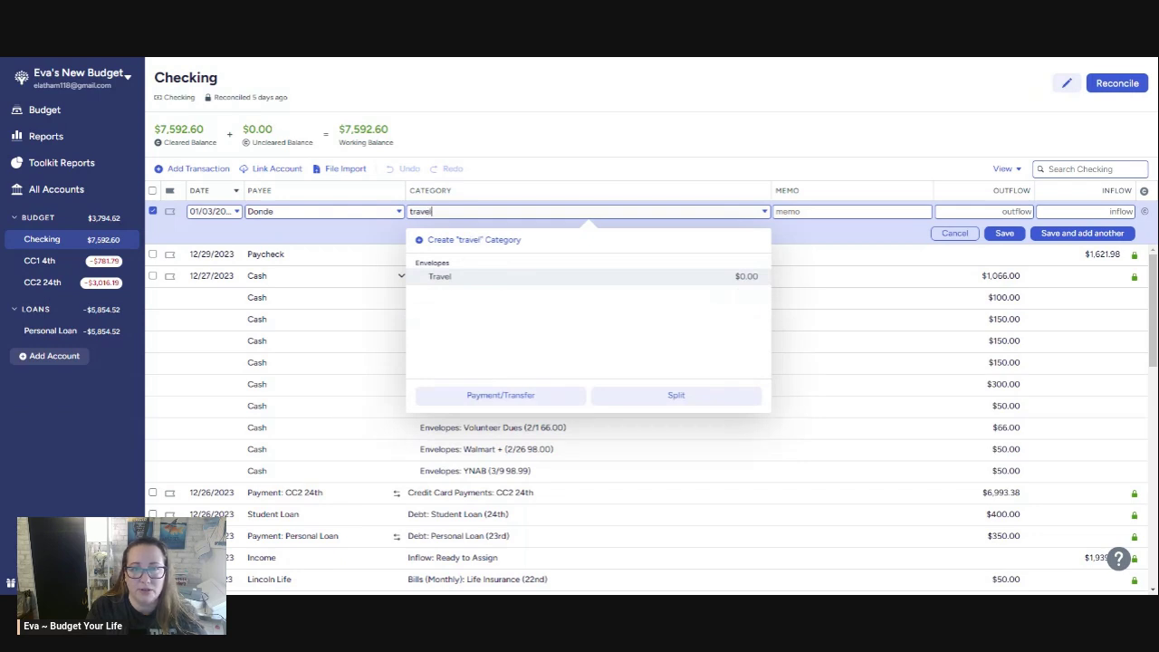
pyautogui.press('Tab')
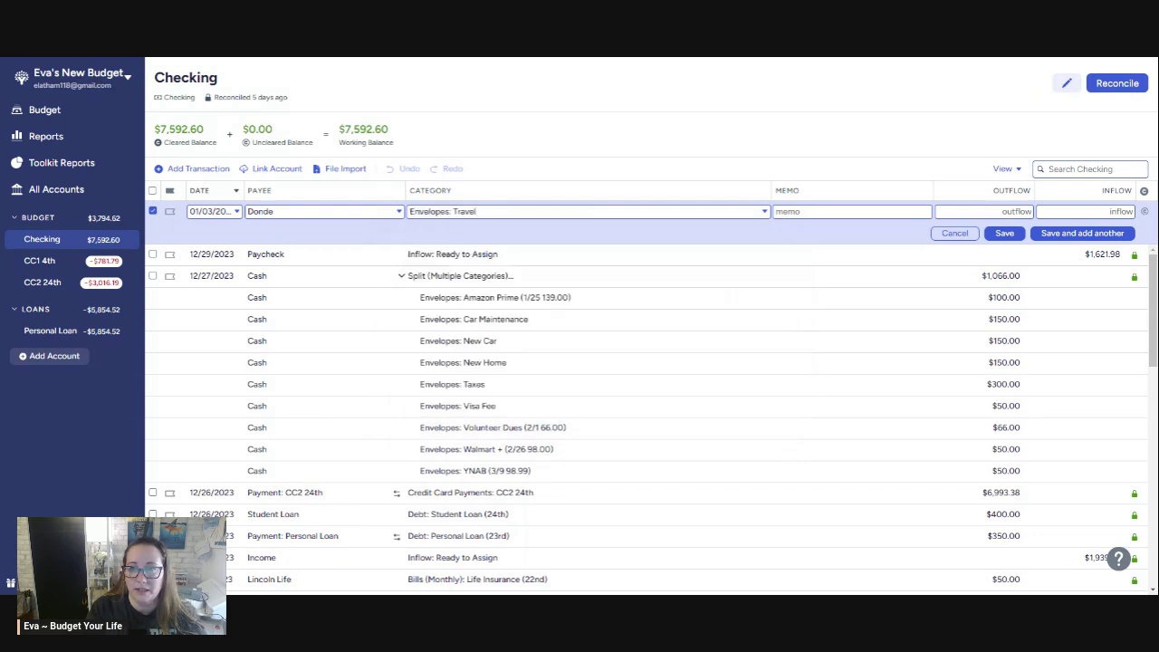
pyautogui.write('100.00')
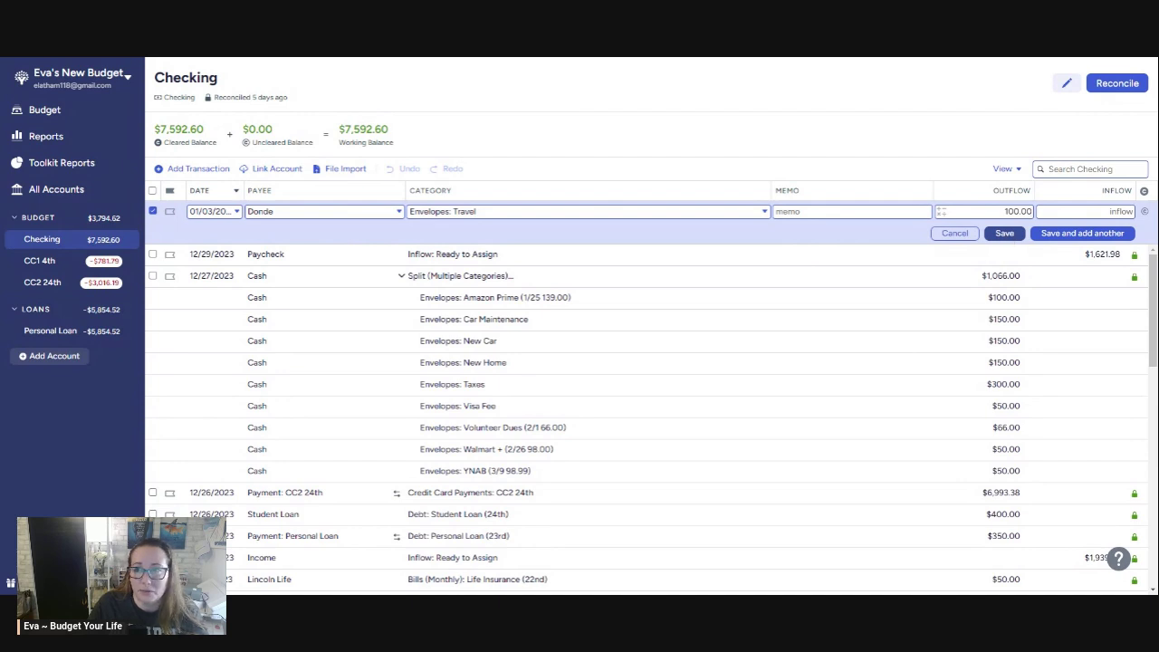
pyautogui.click(1005, 233)
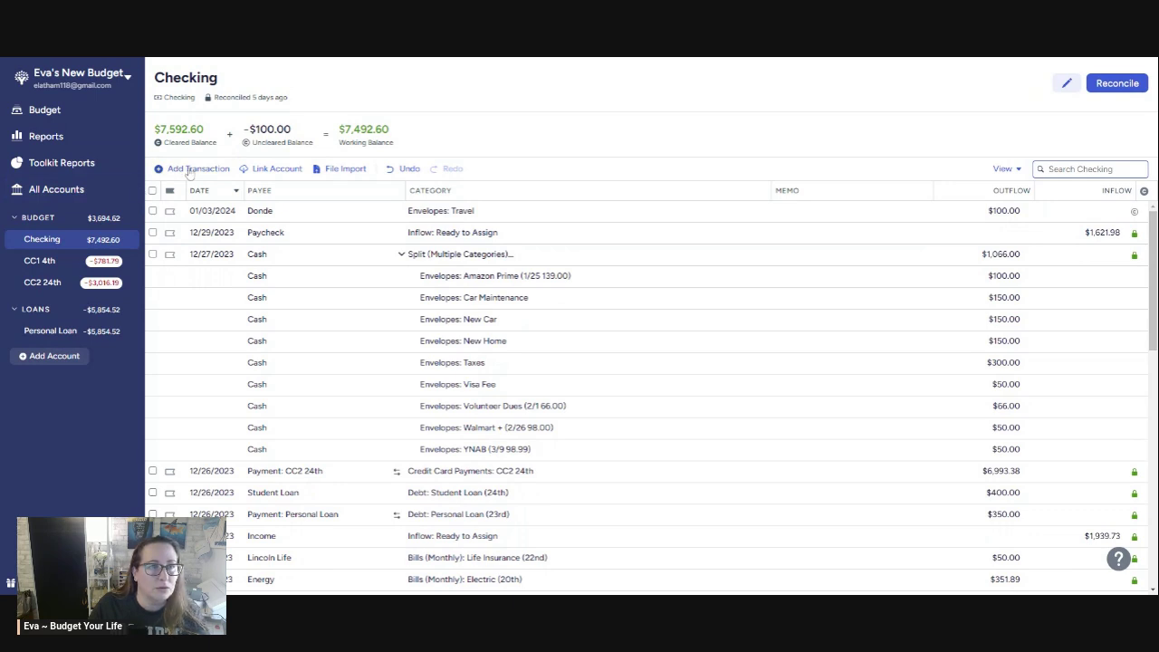
# Record a payment from Checking in the CC1 4th account dated 01/02/2024 with an inflow of 502.21
pyautogui.click(192, 168)
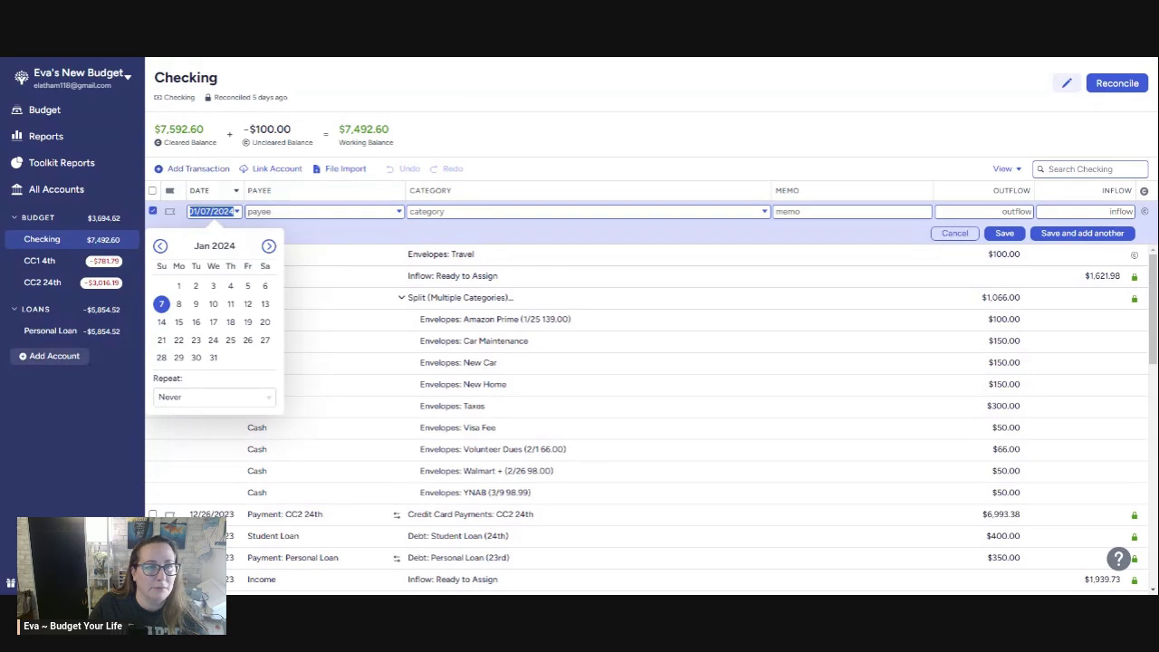
pyautogui.click(161, 305)
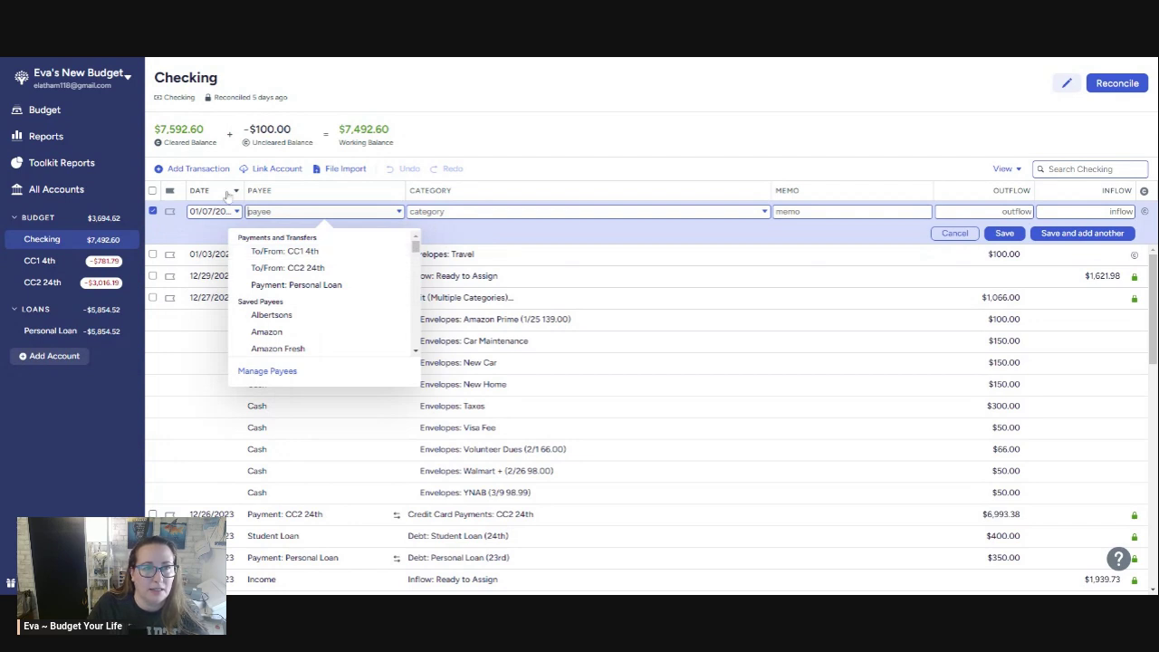
pyautogui.click(63, 262)
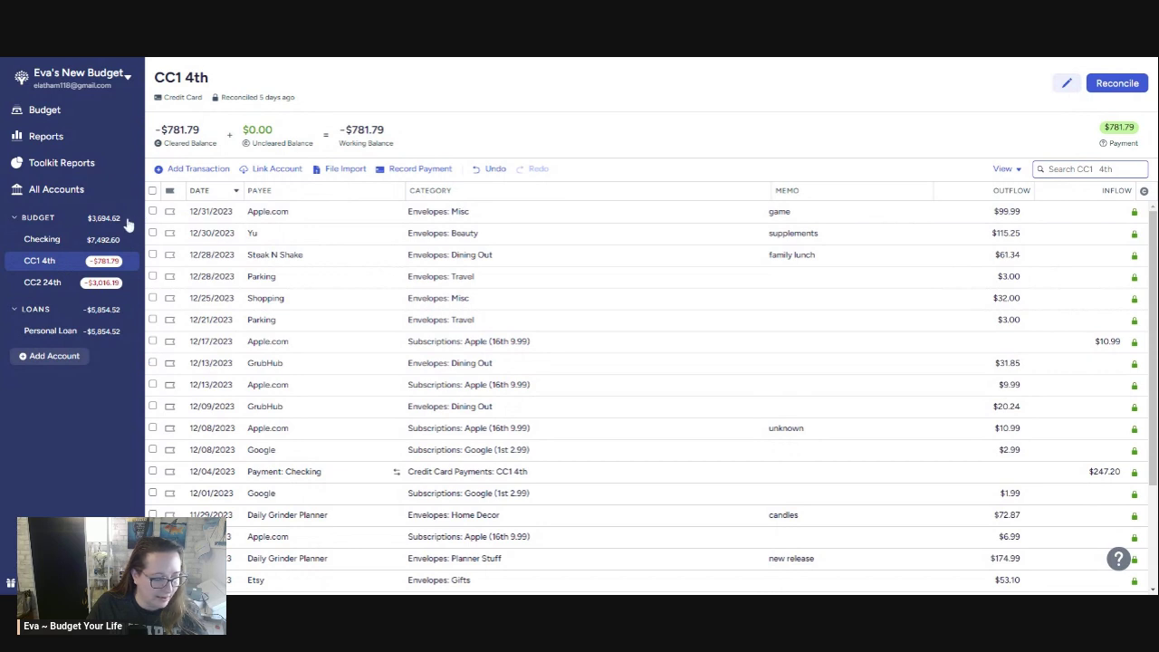
pyautogui.click(192, 170)
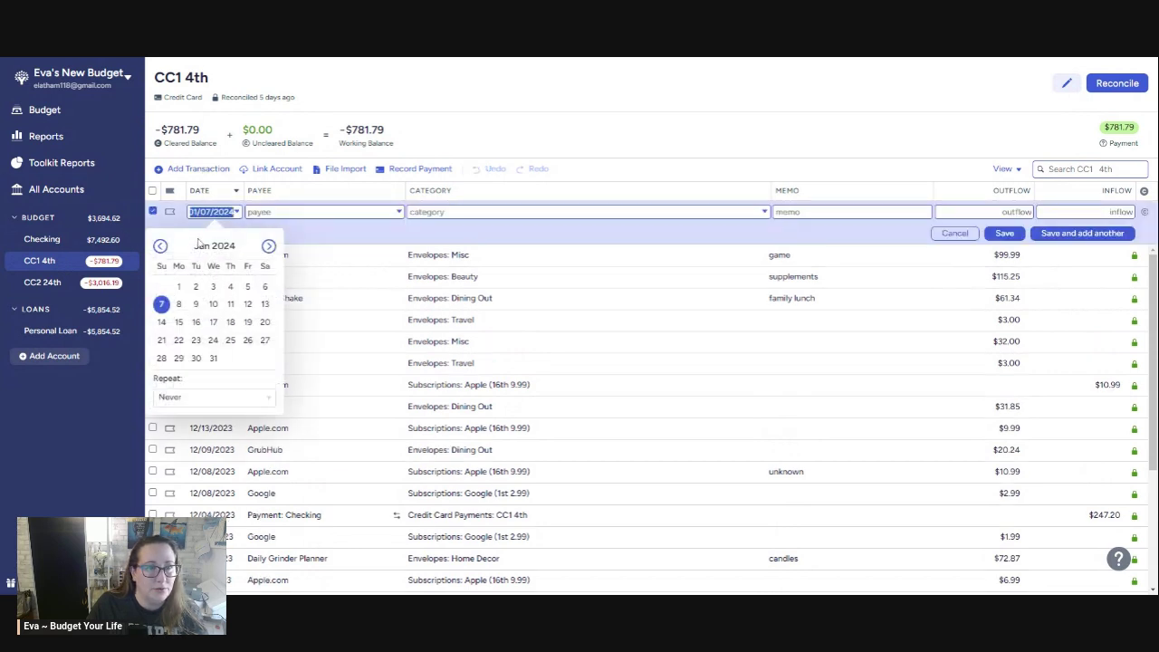
pyautogui.click(196, 287)
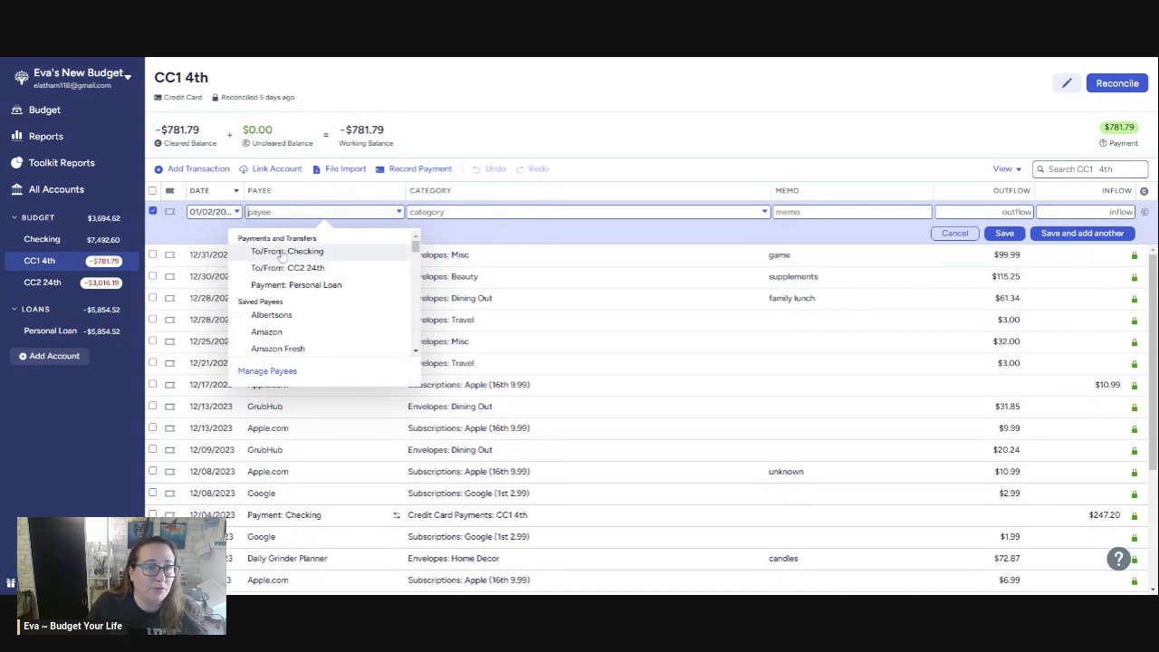
pyautogui.click(281, 253)
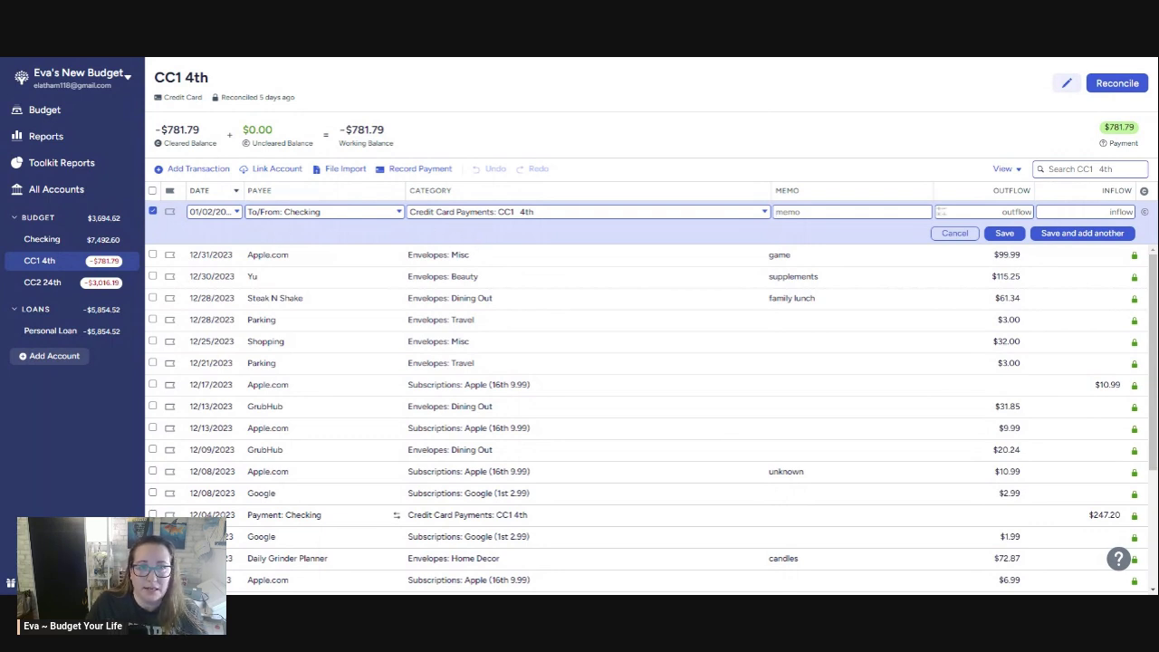
pyautogui.press('Tab')
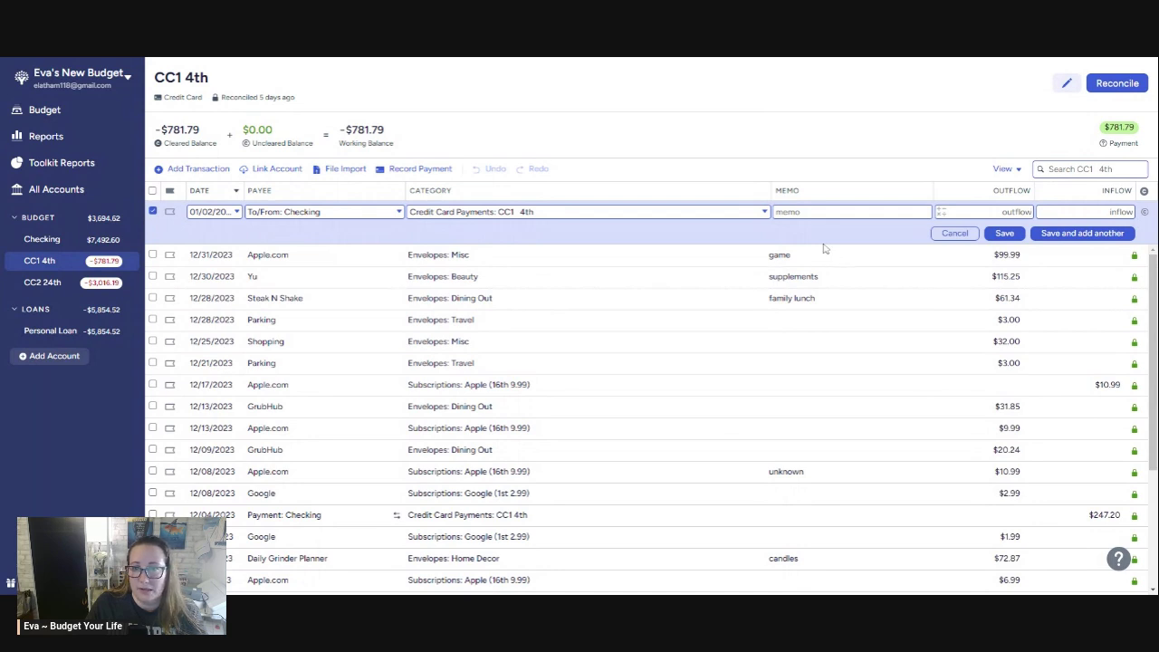
pyautogui.press('Tab')
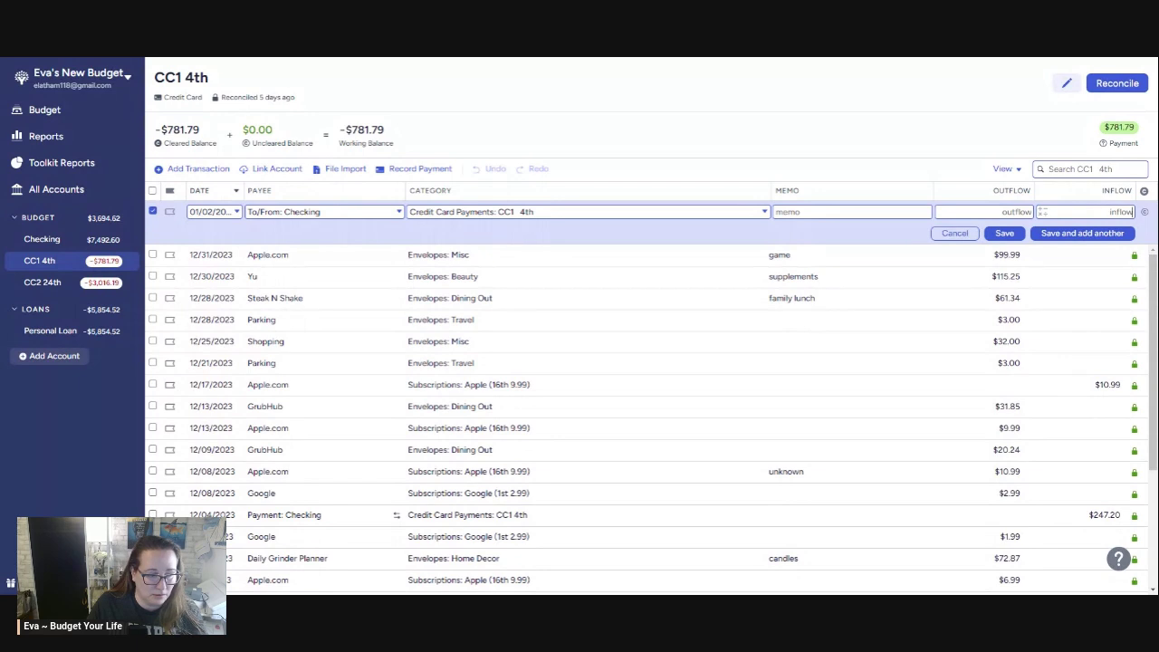
pyautogui.write('502.21')
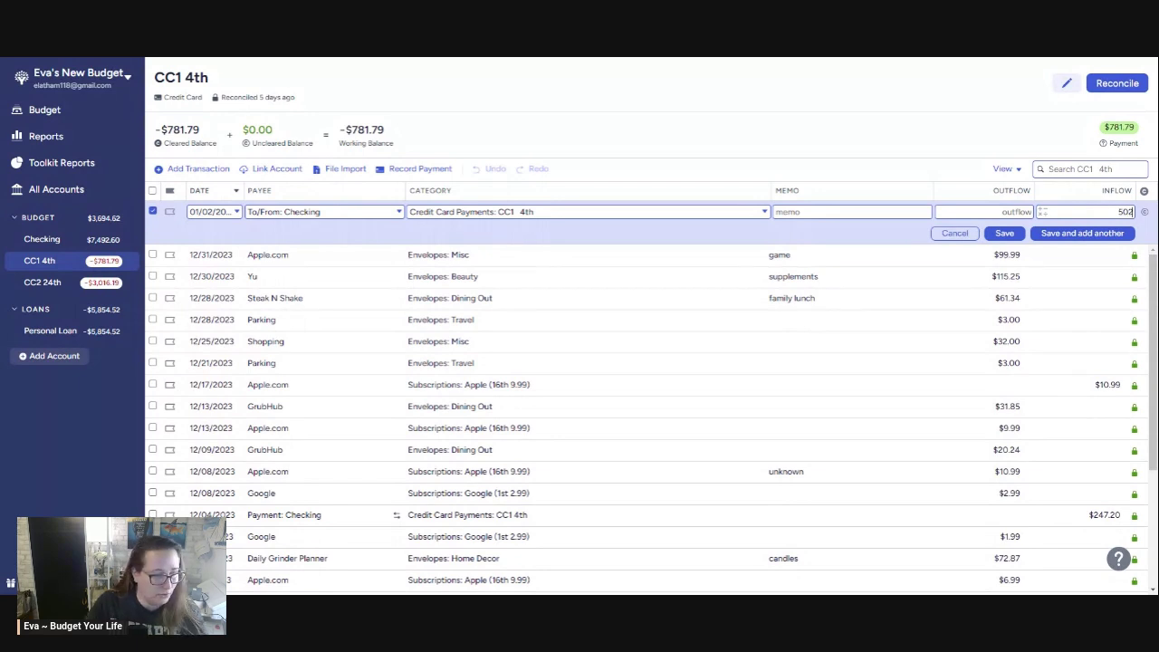
pyautogui.click(1005, 233)
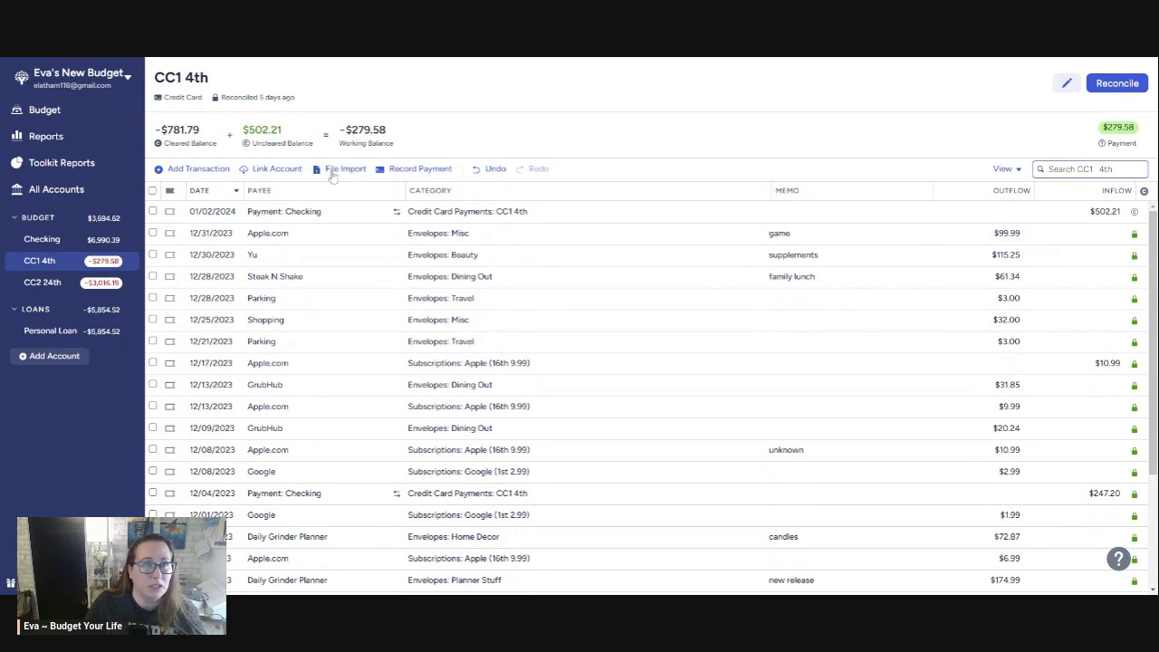
# Start another transaction in the CC1 4th account and date it 1/3/24
pyautogui.moveTo(244, 143)
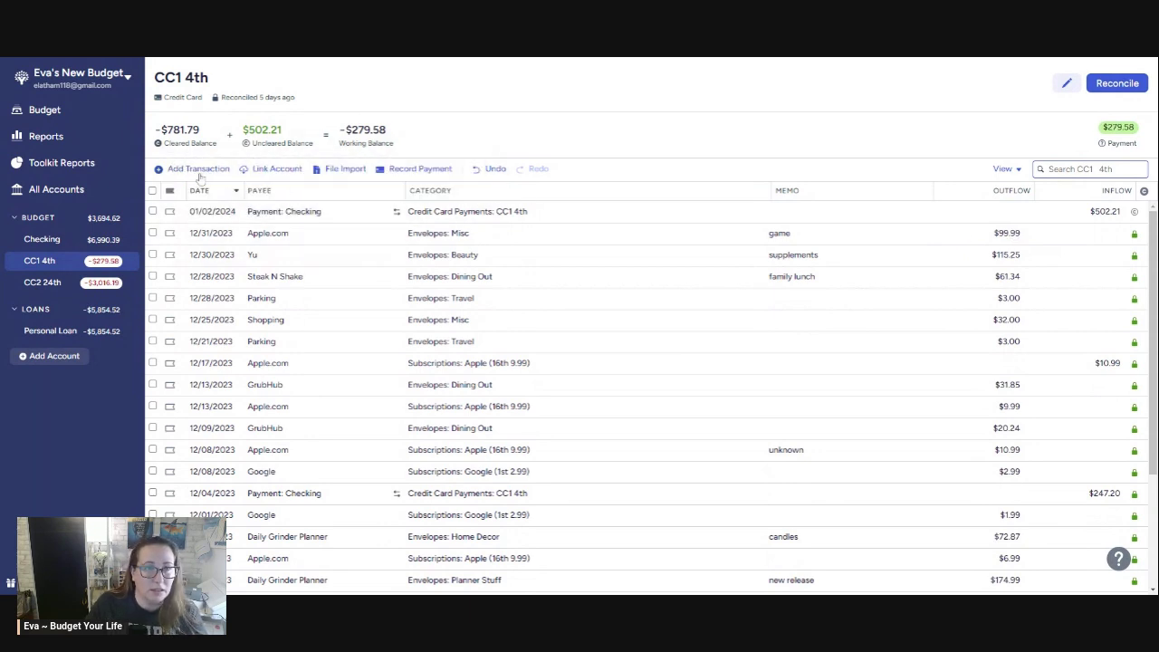
pyautogui.click(193, 170)
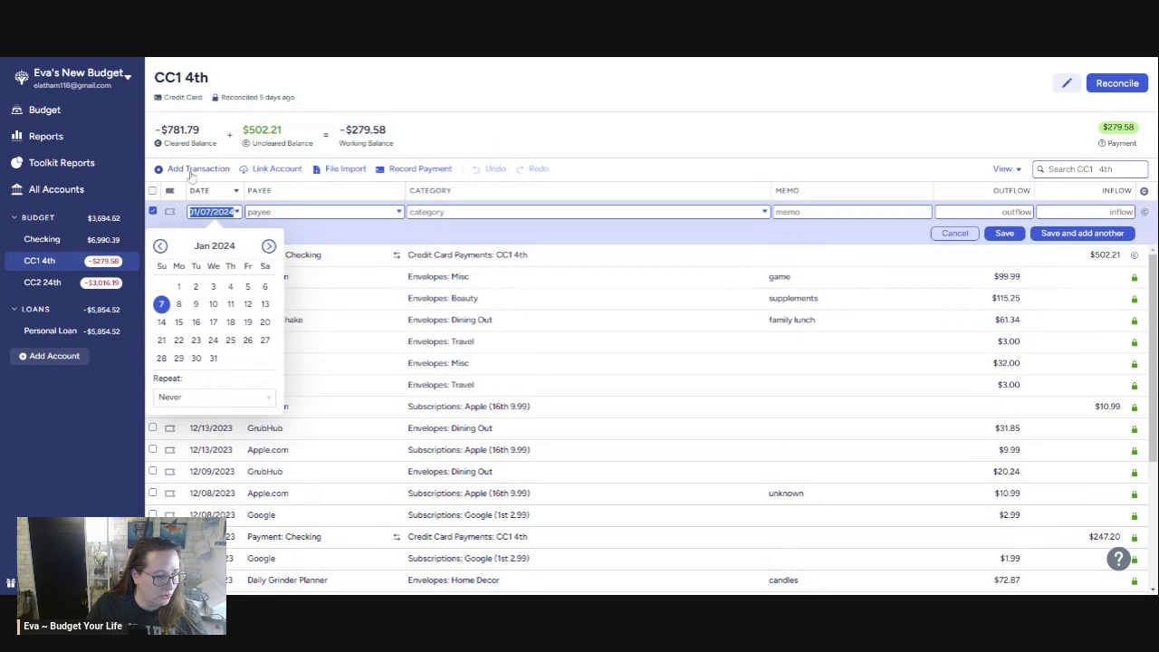
pyautogui.write('1/')
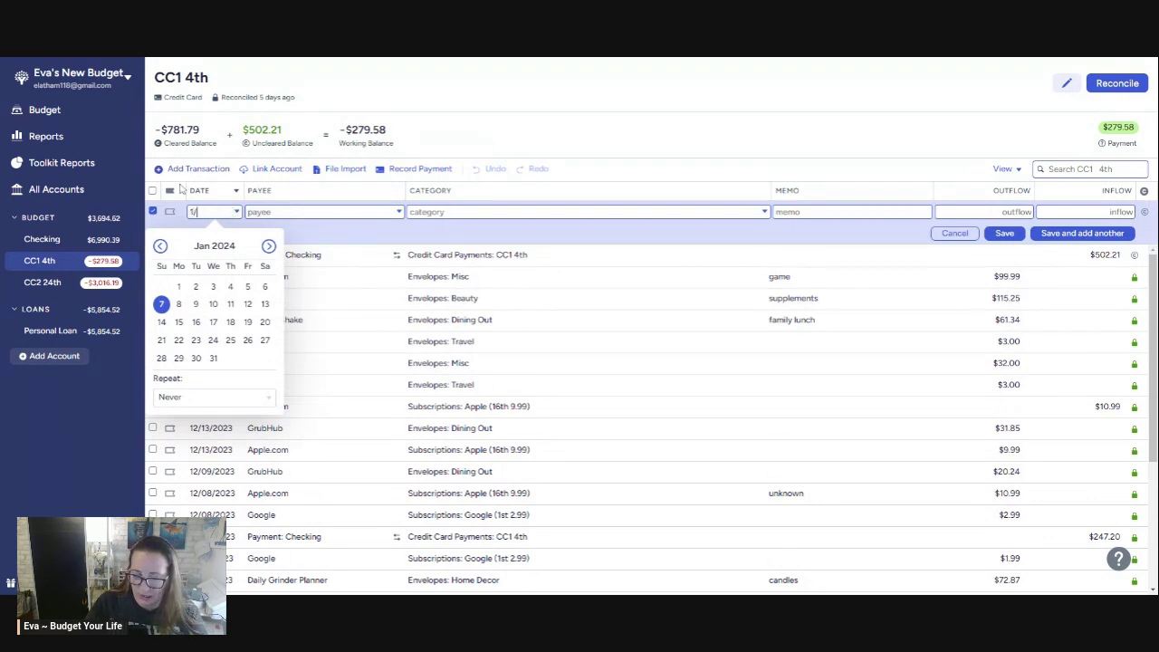
pyautogui.write('1/3/')
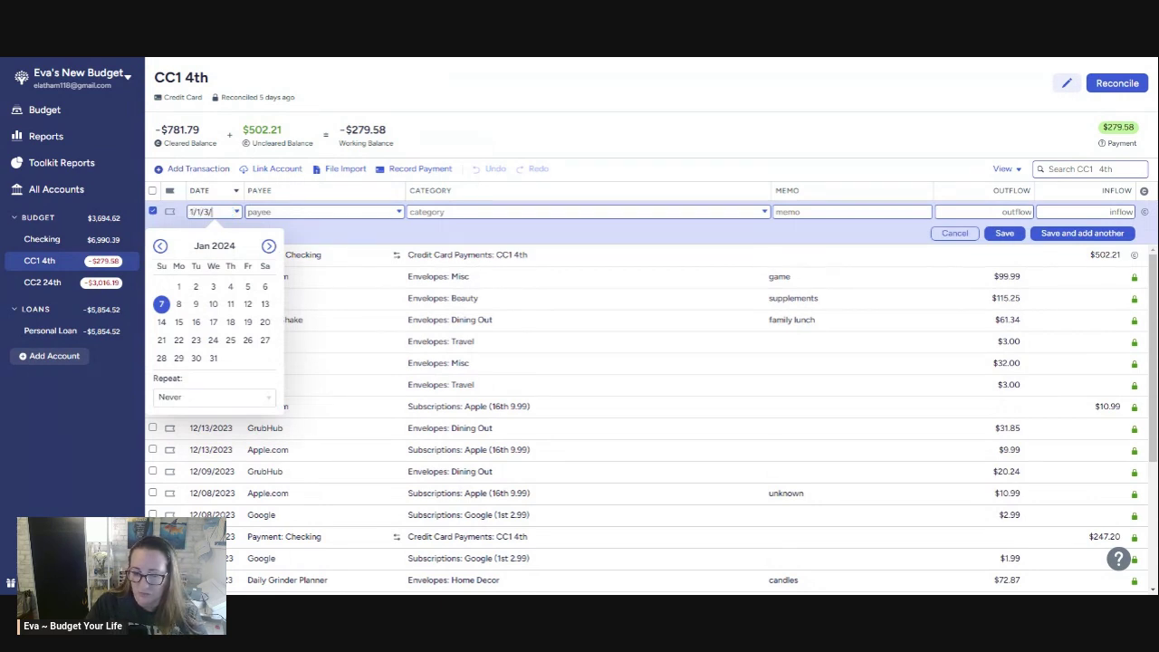
pyautogui.press('BackSpace')
pyautogui.press('BackSpace')
pyautogui.press('BackSpace')
pyautogui.press('BackSpace')
pyautogui.press('BackSpace')
pyautogui.press('BackSpace')
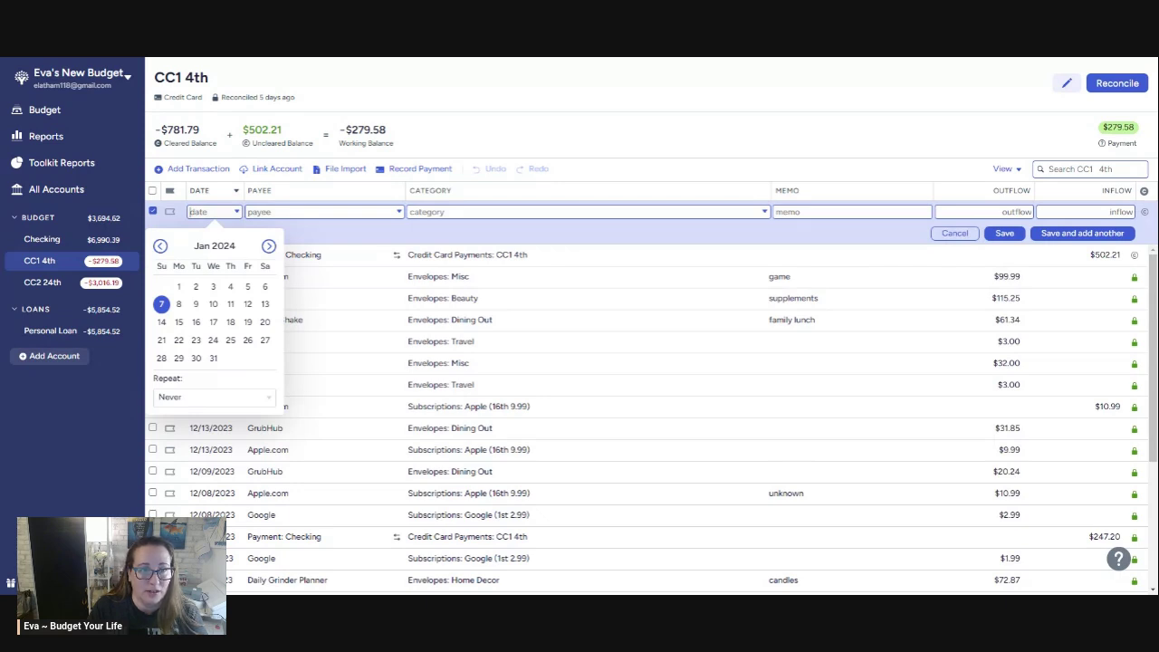
pyautogui.write('1/')
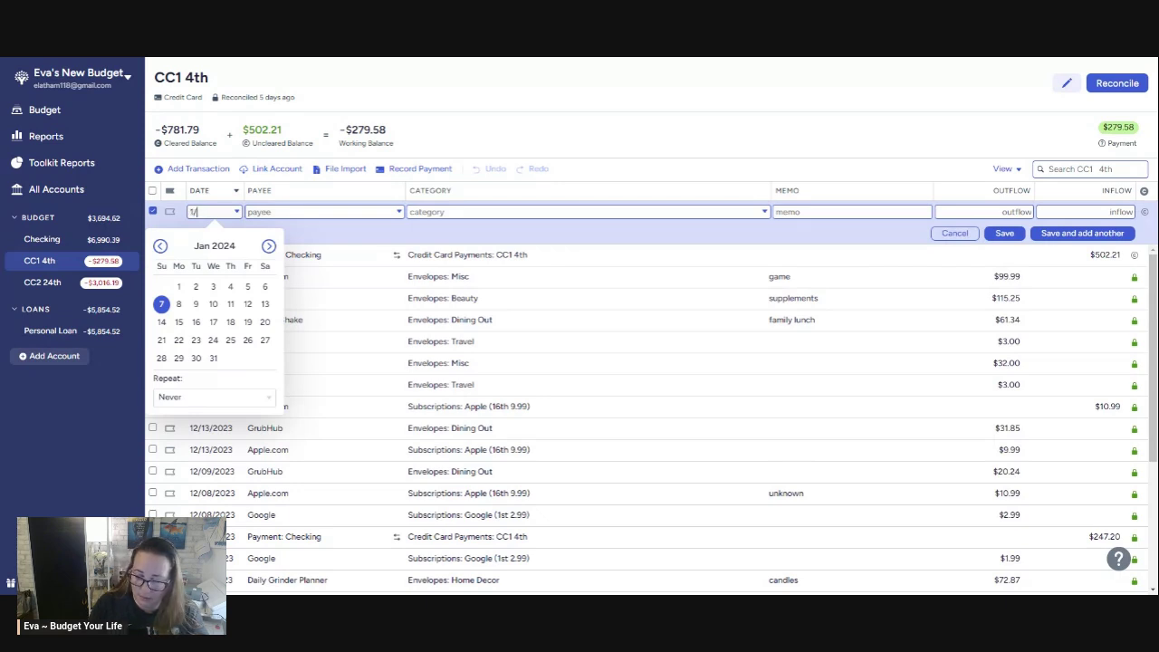
pyautogui.write('38/24')
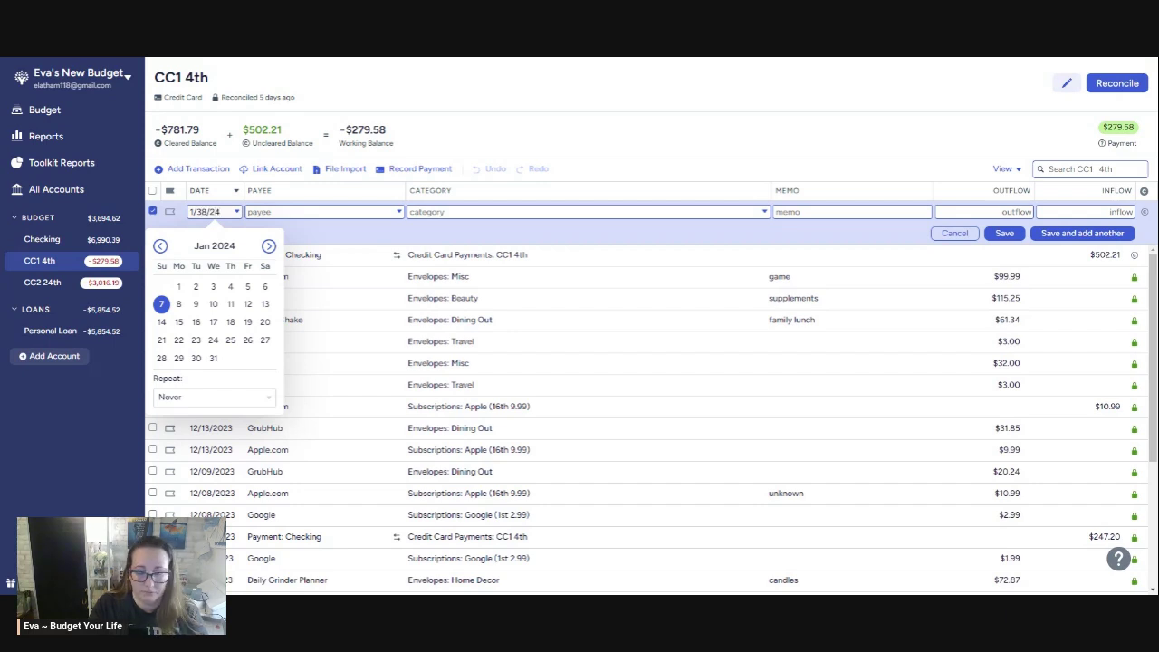
pyautogui.press('BackSpace')
pyautogui.press('BackSpace')
pyautogui.press('BackSpace')
pyautogui.press('BackSpace')
pyautogui.write('/24')
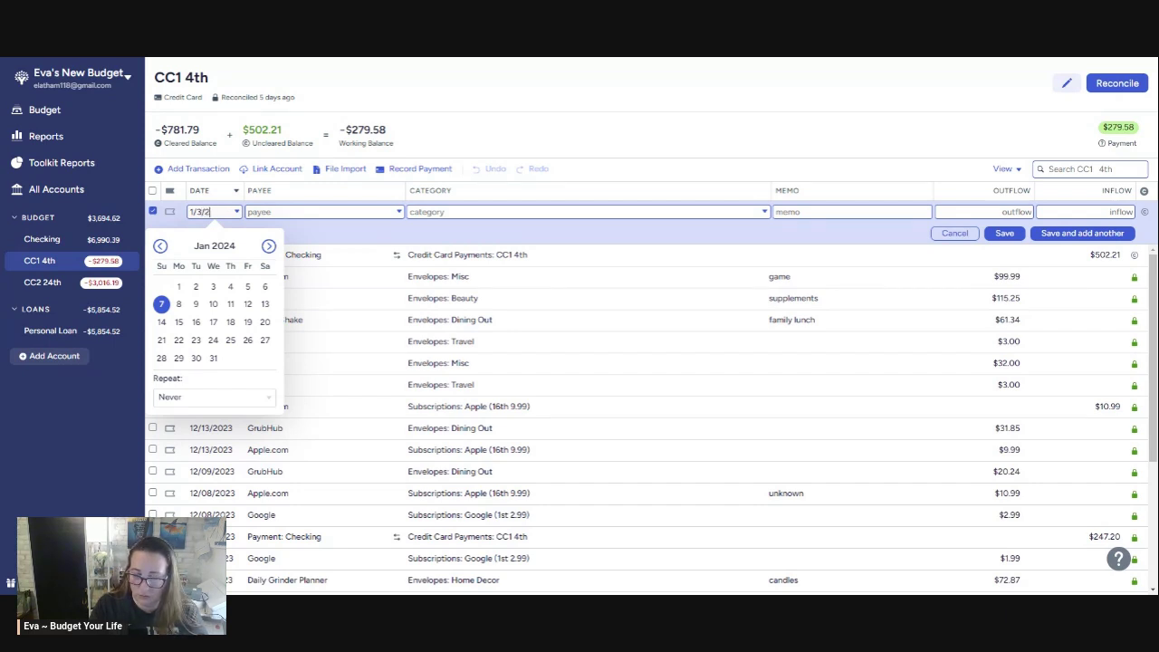
# Complete the transaction with payee Daily Grinder Planner, category Envelopes: Planner Stuff and outflow 174.28, then save it and begin another
pyautogui.press('Tab')
pyautogui.write('dai')
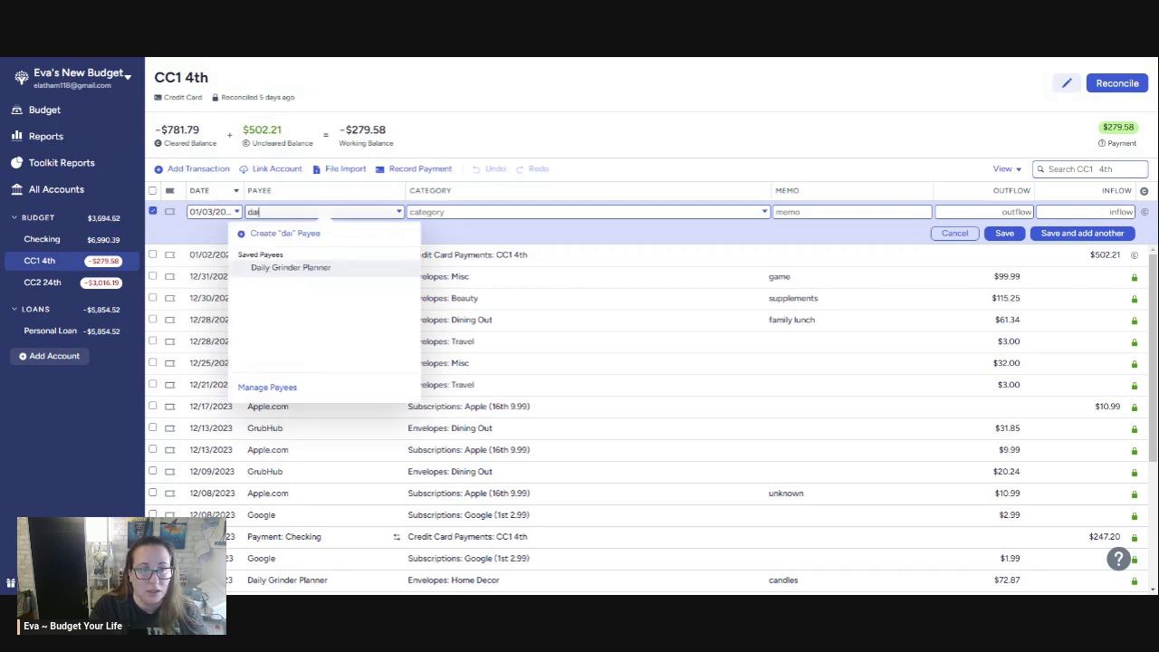
pyautogui.press('Tab')
pyautogui.press('Tab')
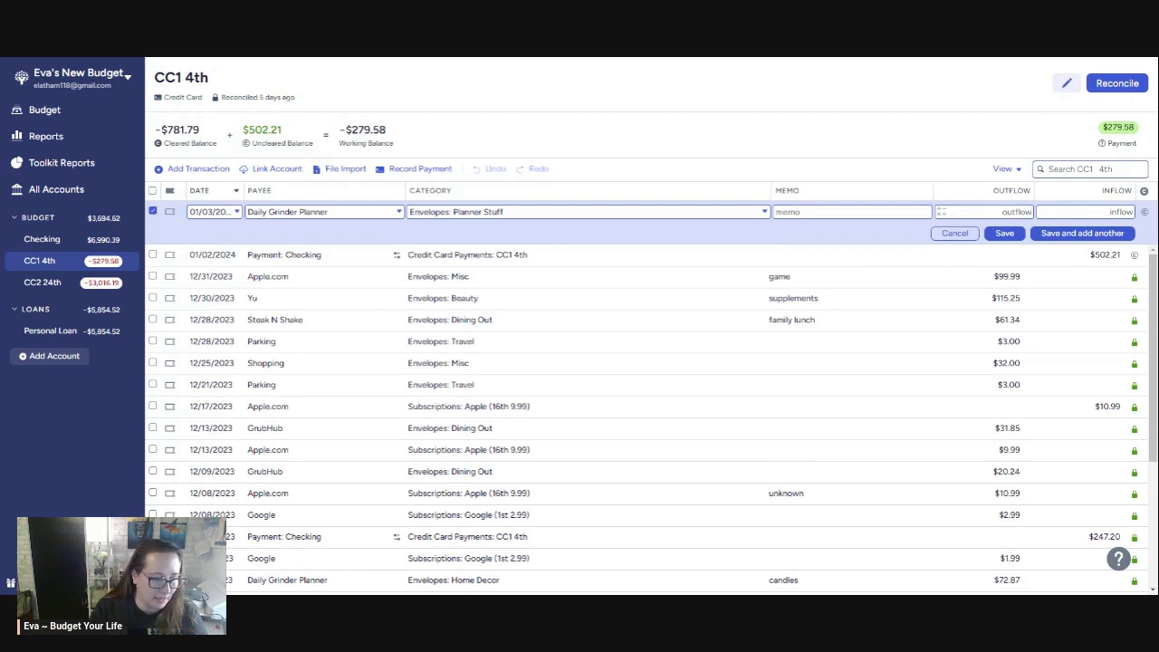
pyautogui.write('174')
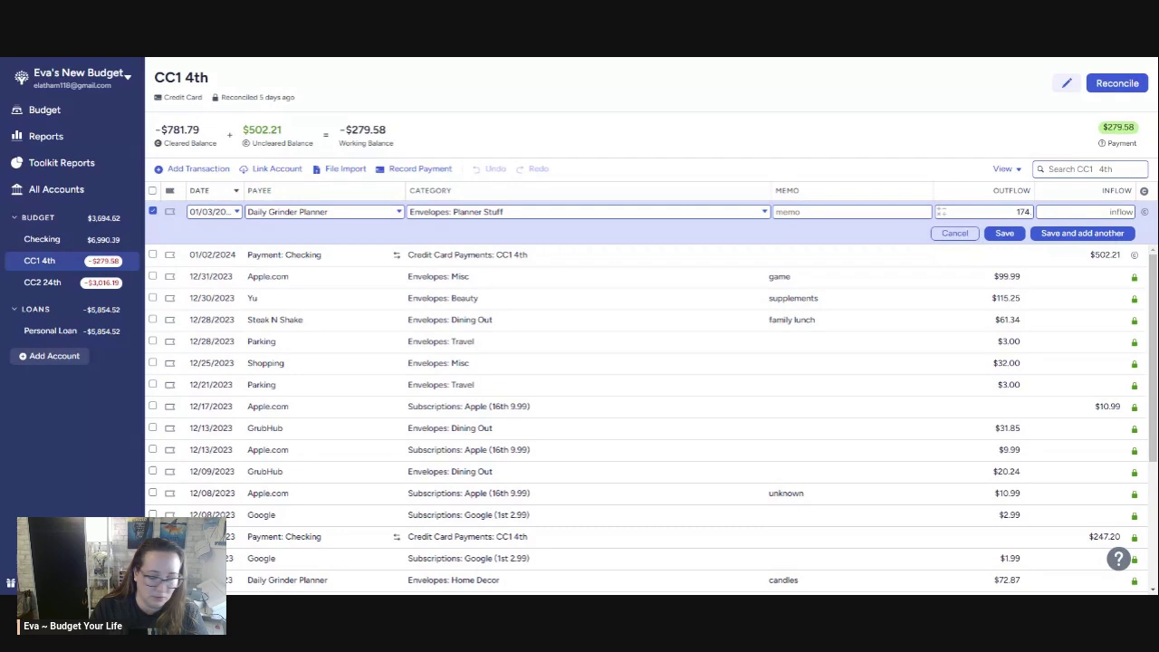
pyautogui.write('.28')
pyautogui.press('Tab')
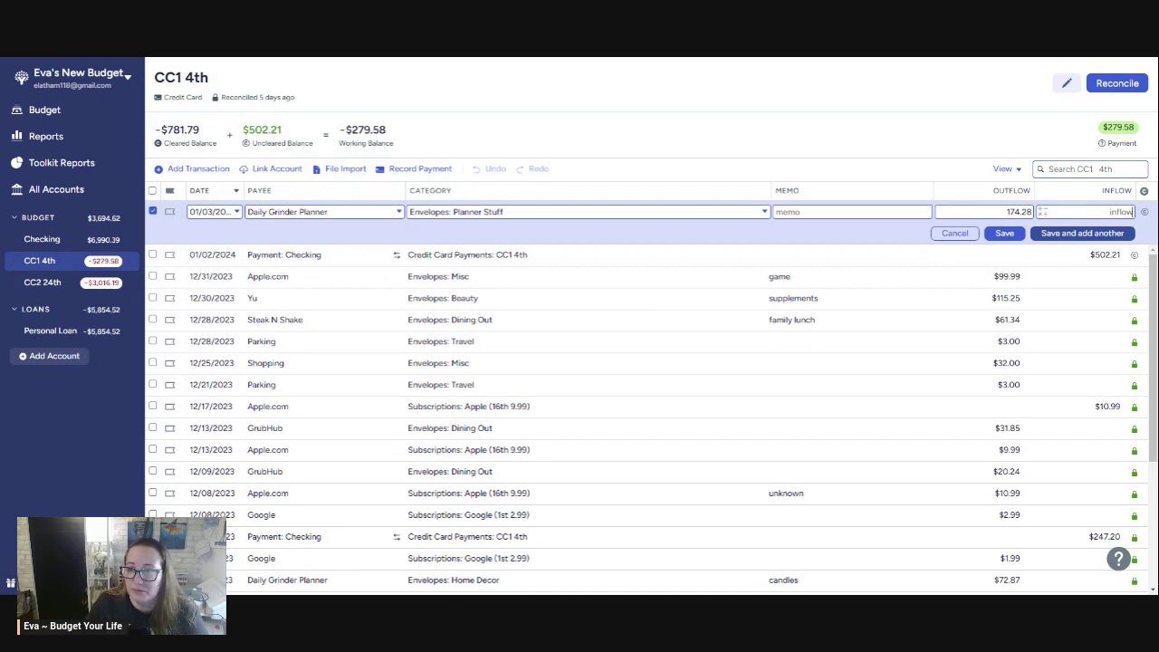
pyautogui.click(1072, 234)
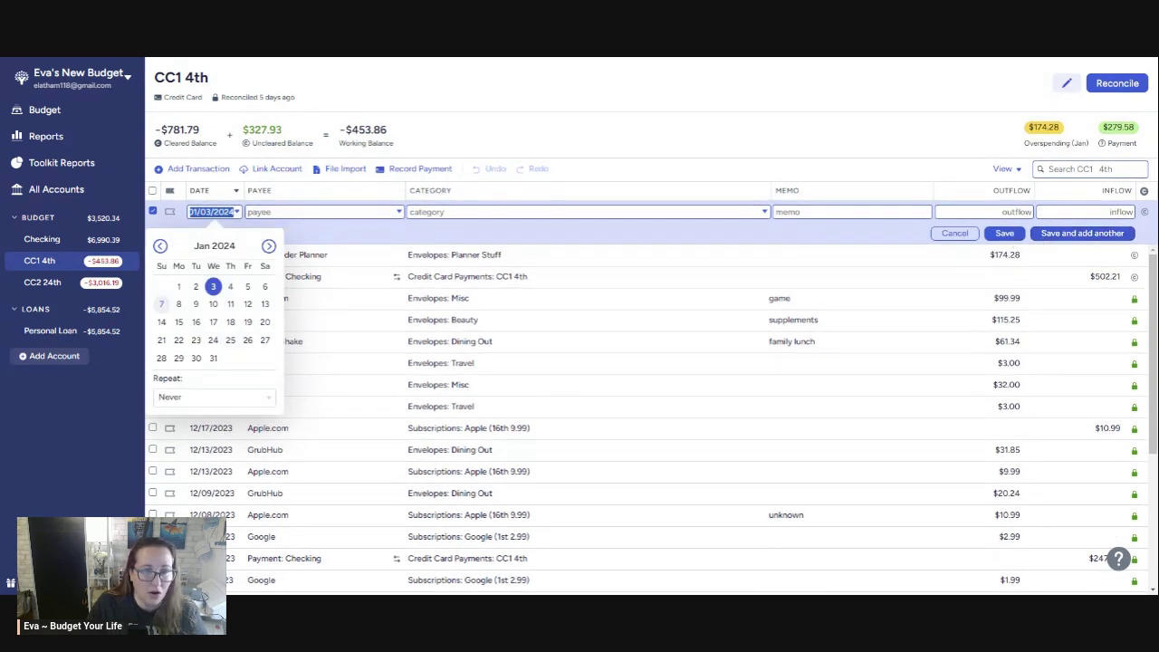
# Date the new transaction 01/04/2024 and enter Fitbit as a new payee
pyautogui.click(230, 286)
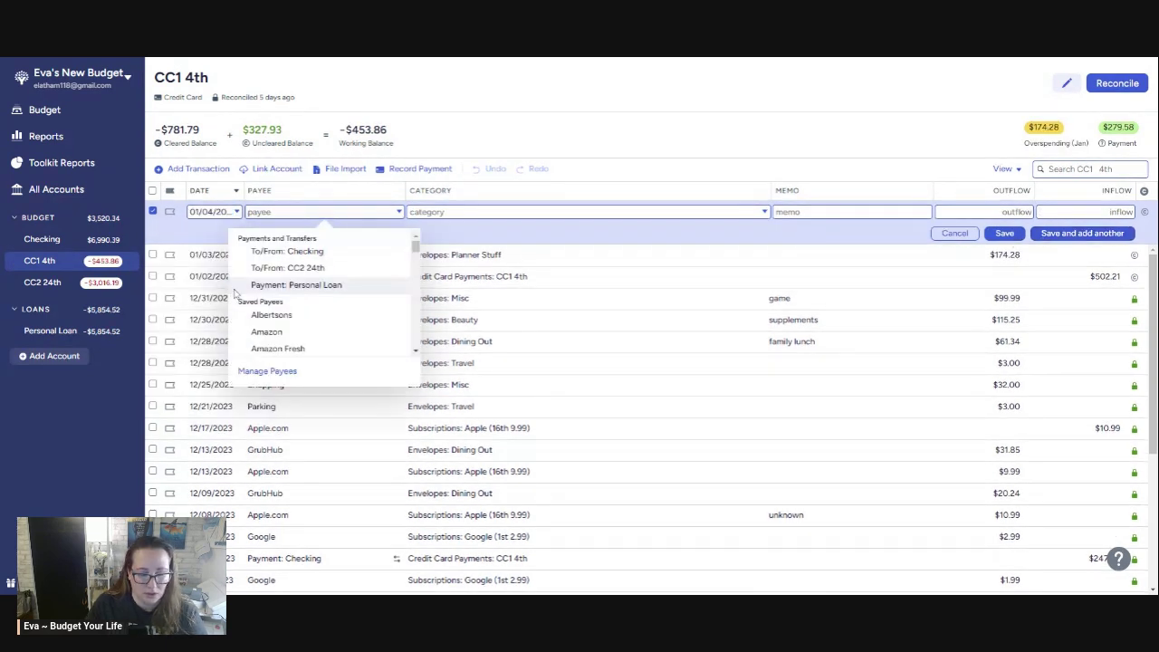
pyautogui.write('fit')
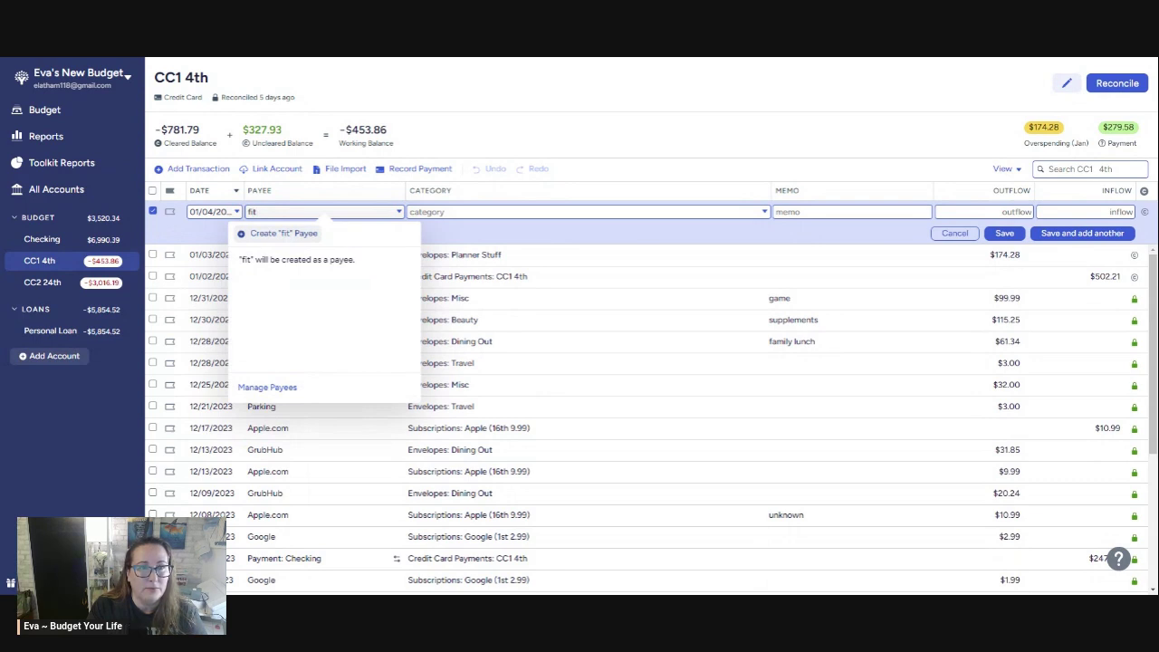
pyautogui.press('BackSpace')
pyautogui.press('BackSpace')
pyautogui.press('BackSpace')
pyautogui.write('Fitbit')
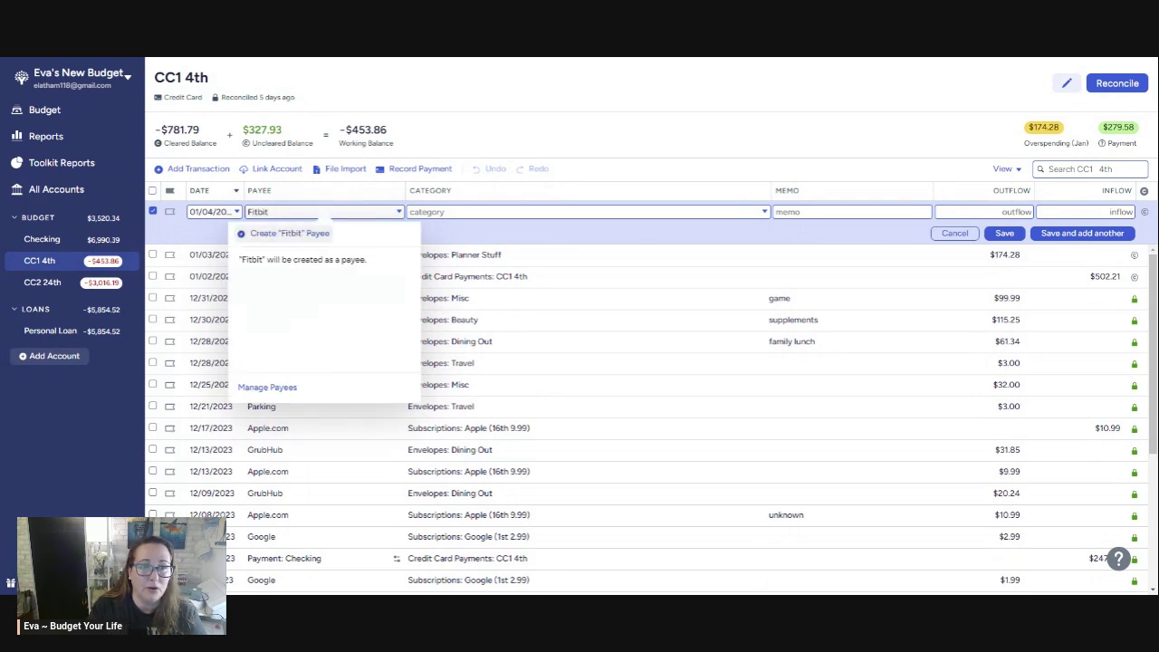
# Assign the Fitbit transaction to Subscriptions: Fitbit (1/5 79.99) with an outflow of 79.99 and save it
pyautogui.press('Tab')
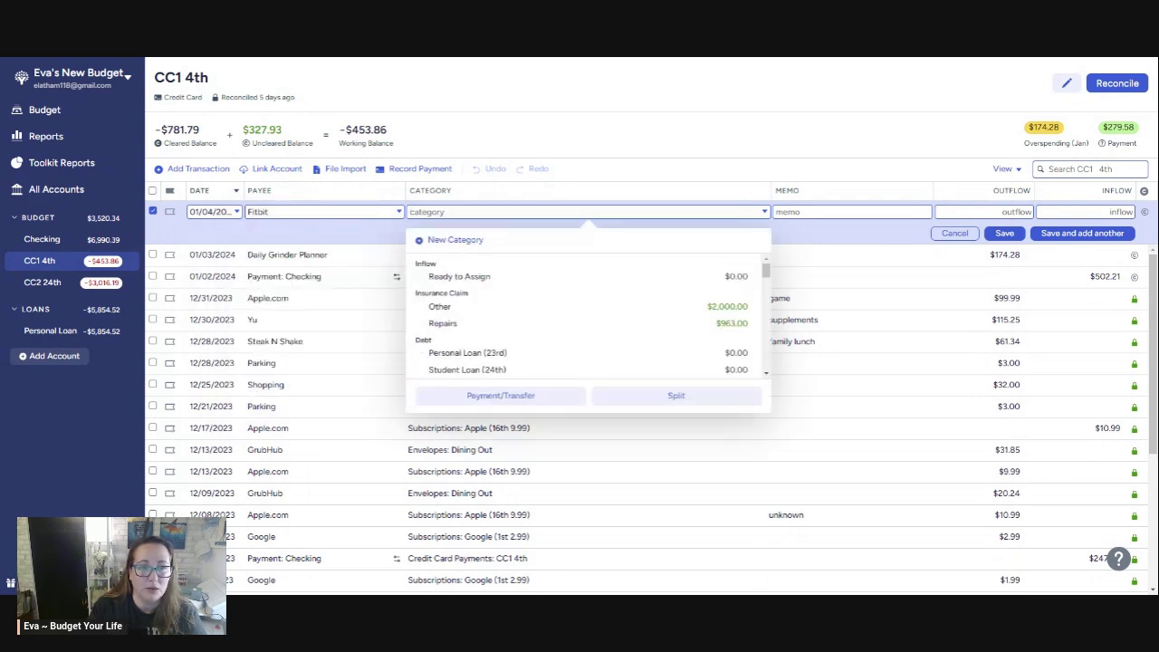
pyautogui.write('fit')
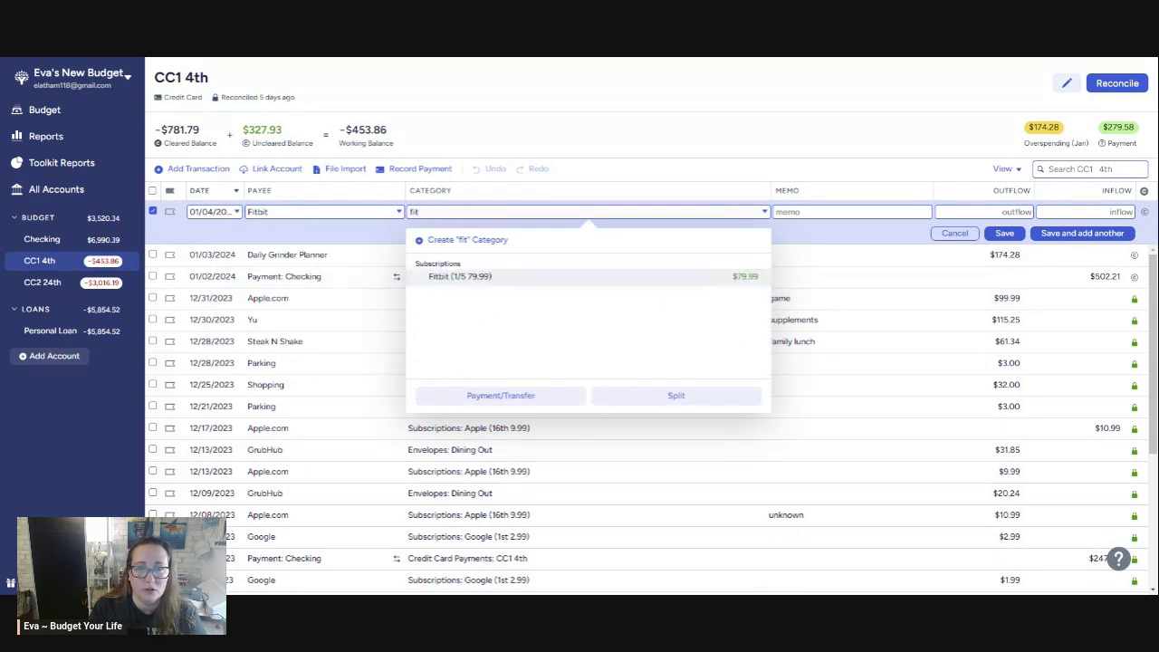
pyautogui.press('Tab')
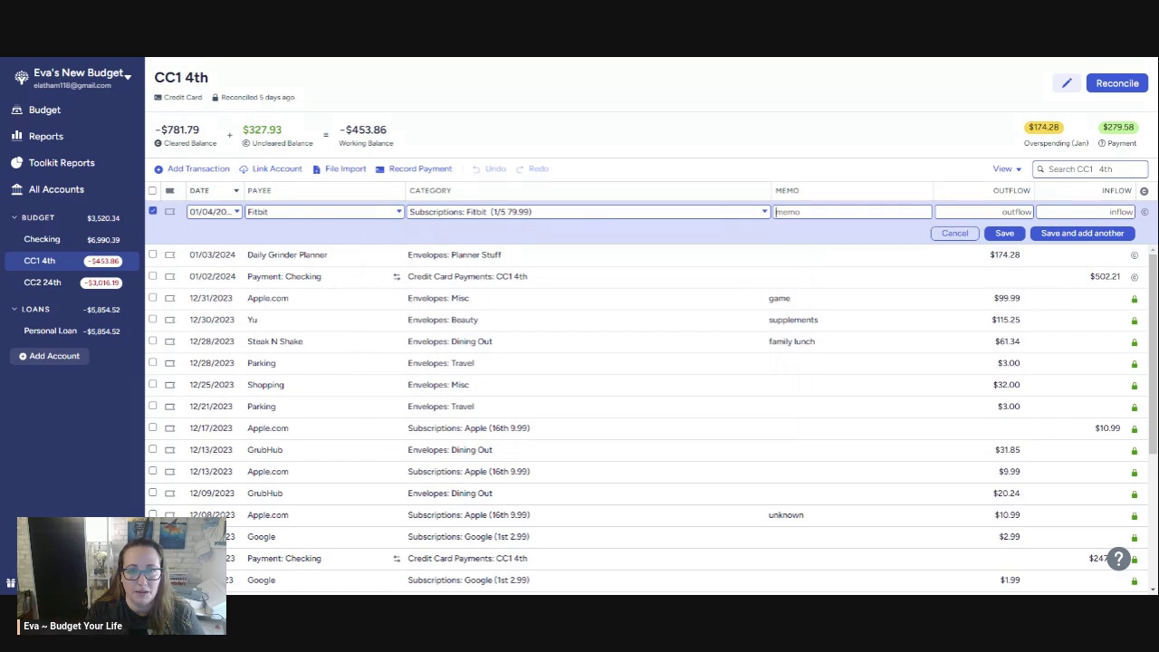
pyautogui.click(1032, 211)
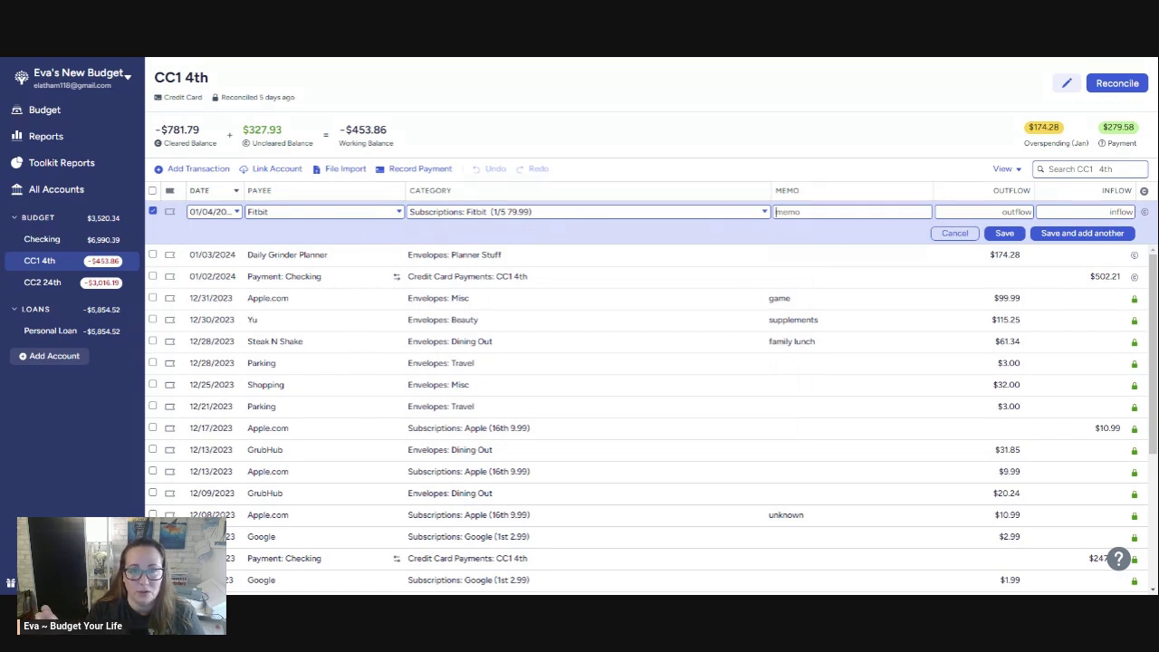
pyautogui.write('79.99')
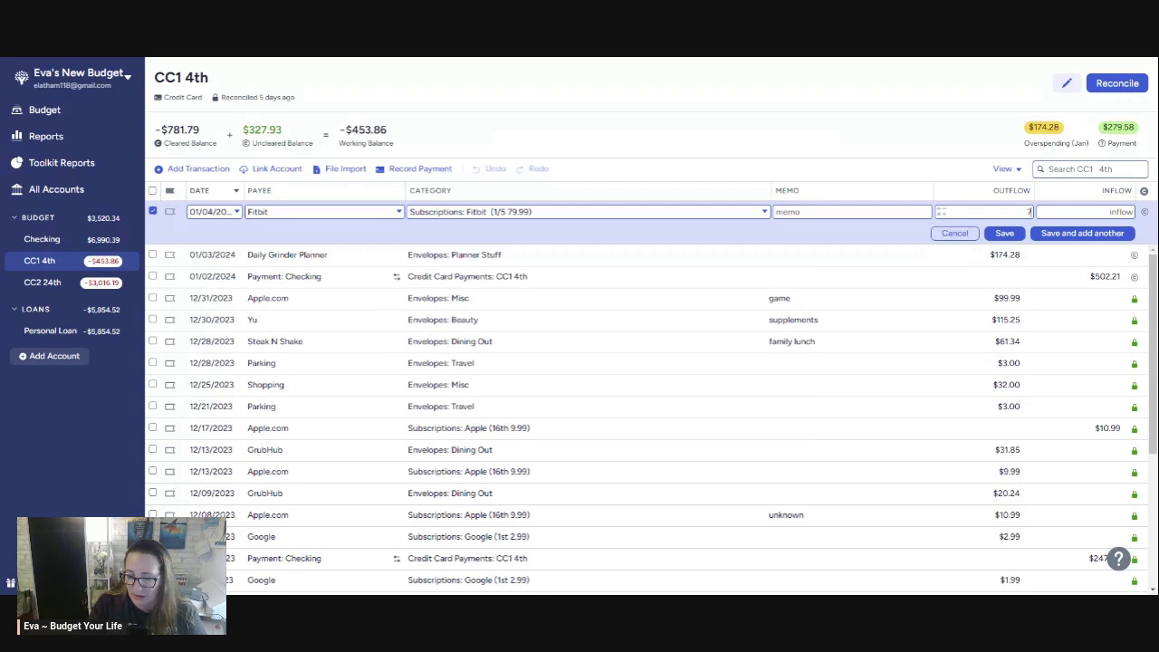
pyautogui.click(1122, 211)
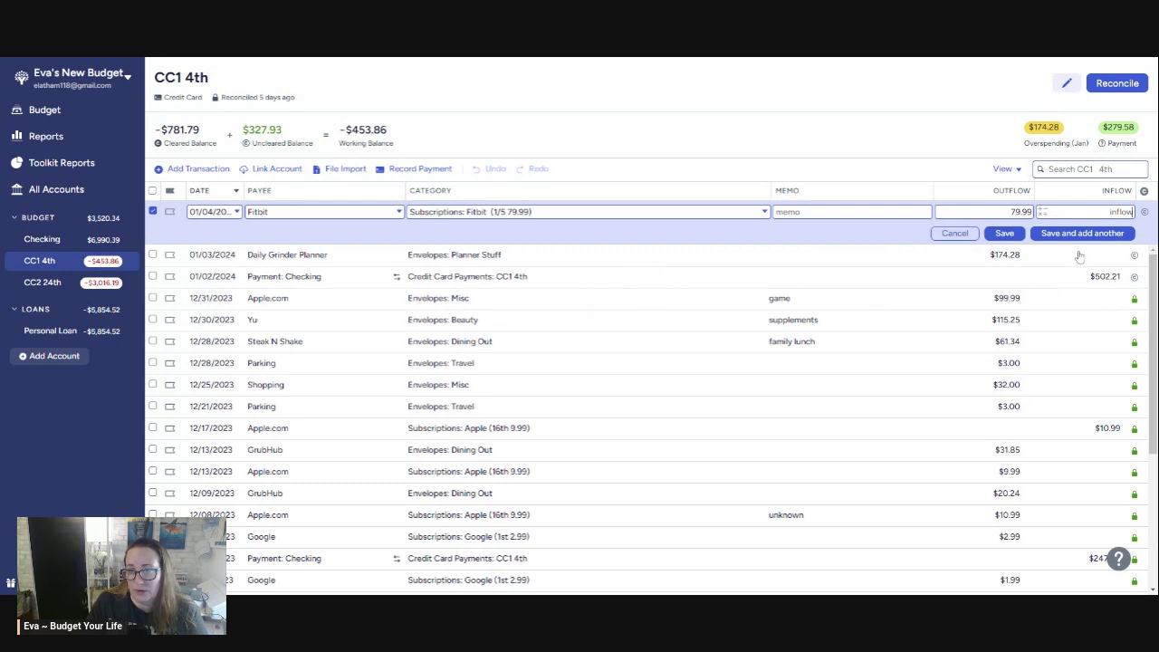
pyautogui.click(1016, 233)
# Mark the Fitbit, Daily Grinder Planner and 01/02/2024 Checking payment transactions as cleared in the CC1 4th account
pyautogui.click(1134, 212)
pyautogui.click(1134, 233)
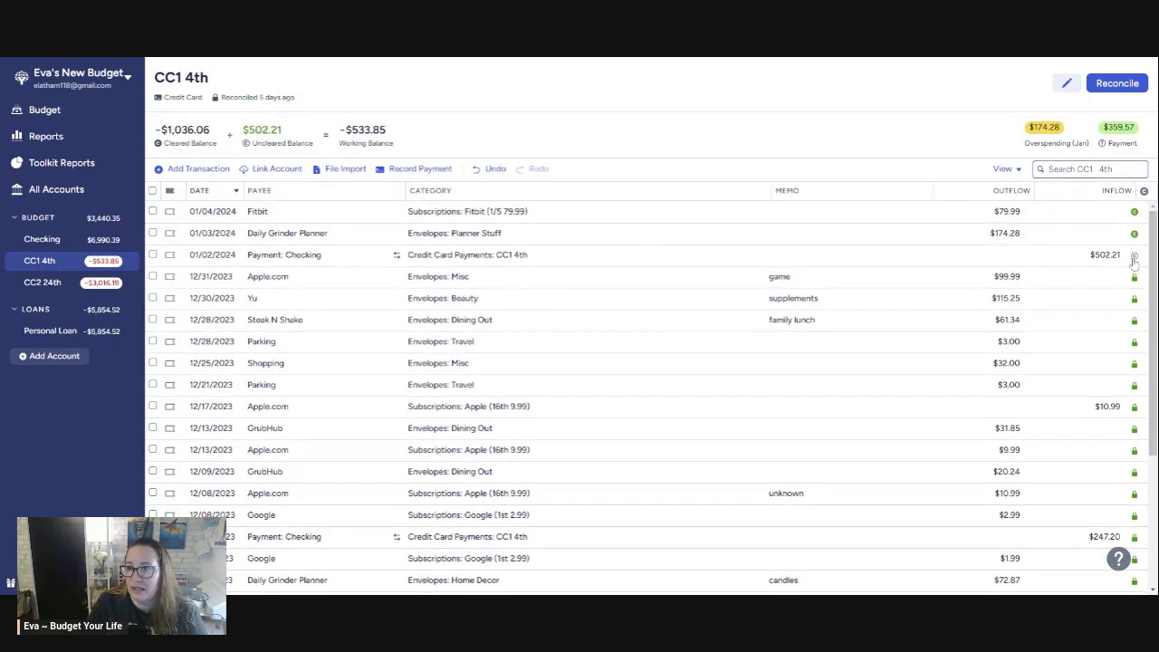
pyautogui.click(1133, 254)
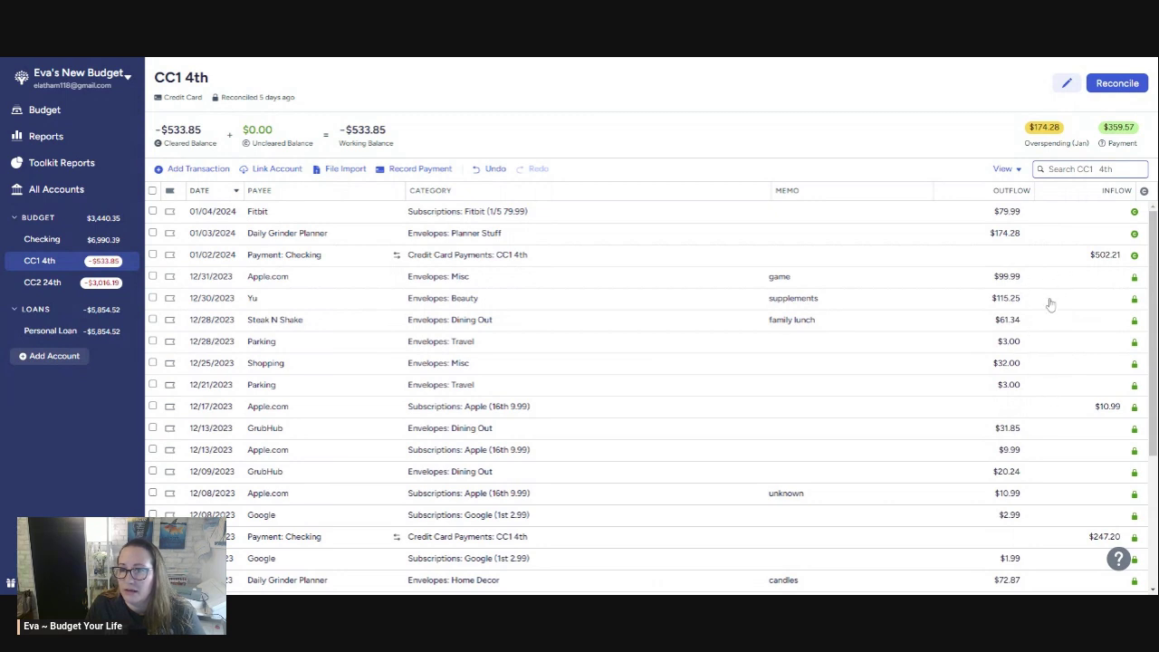
pyautogui.click(1012, 304)
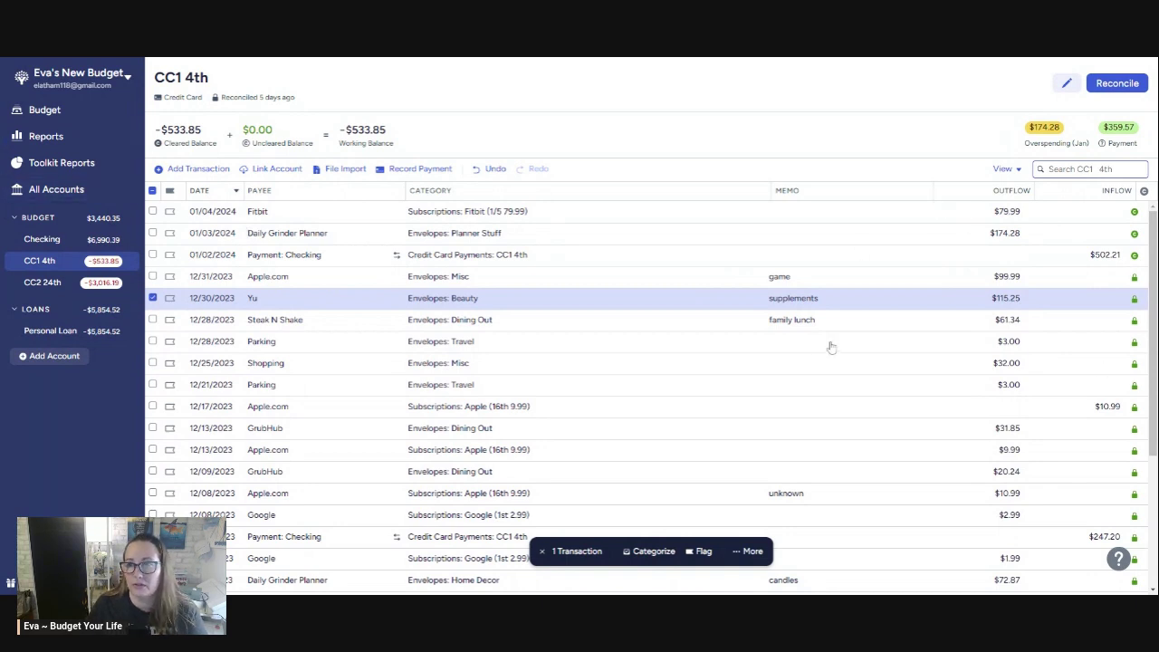
# Set the 01/04/2024 Fitbit transaction back to uncleared and reconcile the CC1 4th account, accepting its cleared balance
pyautogui.moveTo(271, 142)
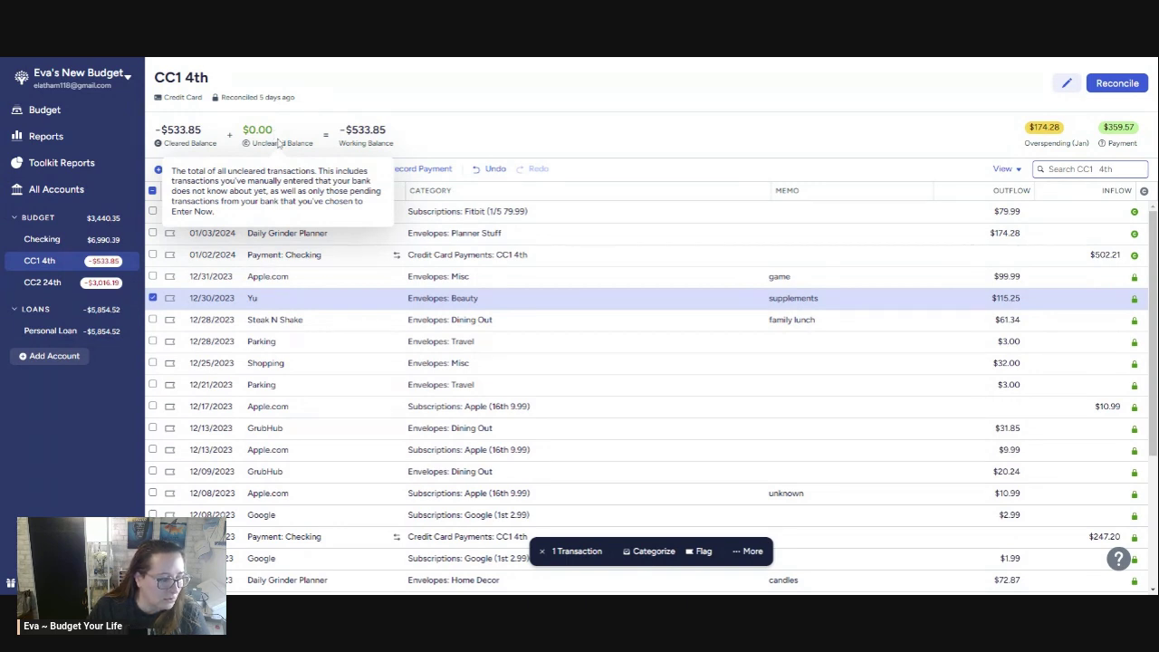
pyautogui.moveTo(186, 137)
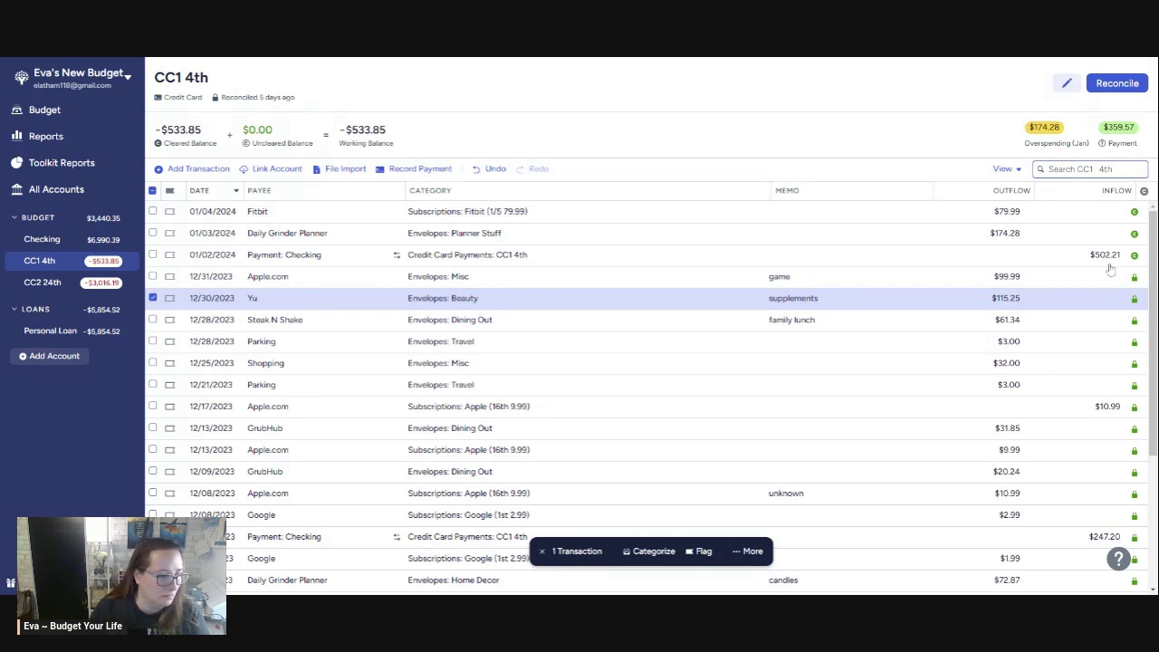
pyautogui.click(1133, 211)
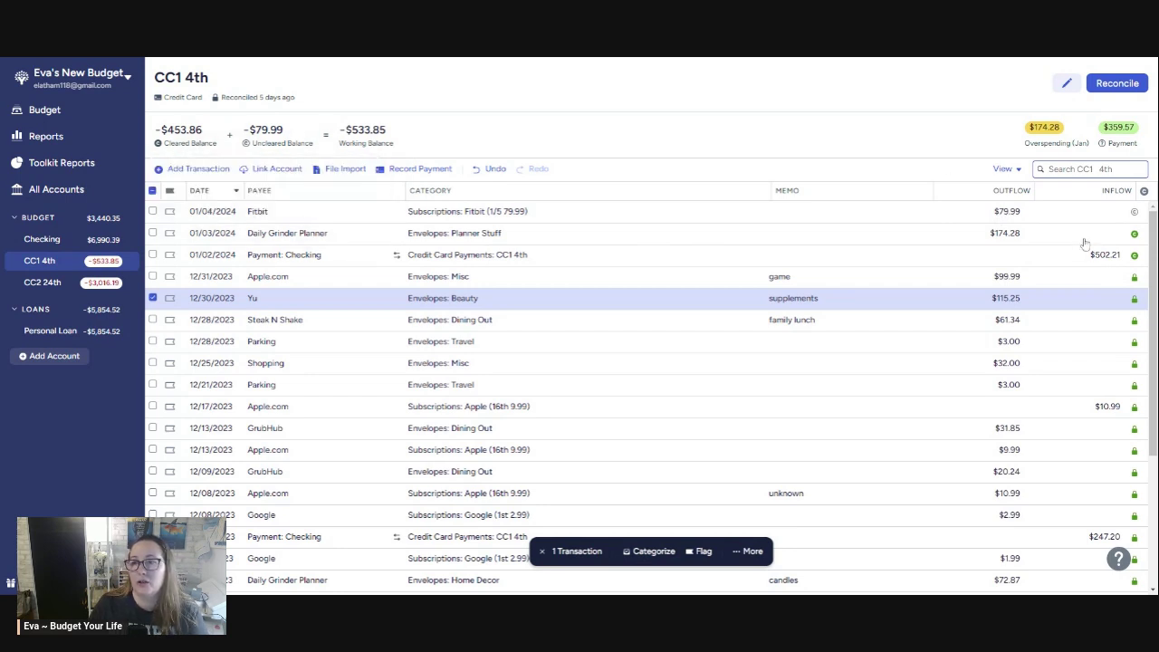
pyautogui.click(1117, 84)
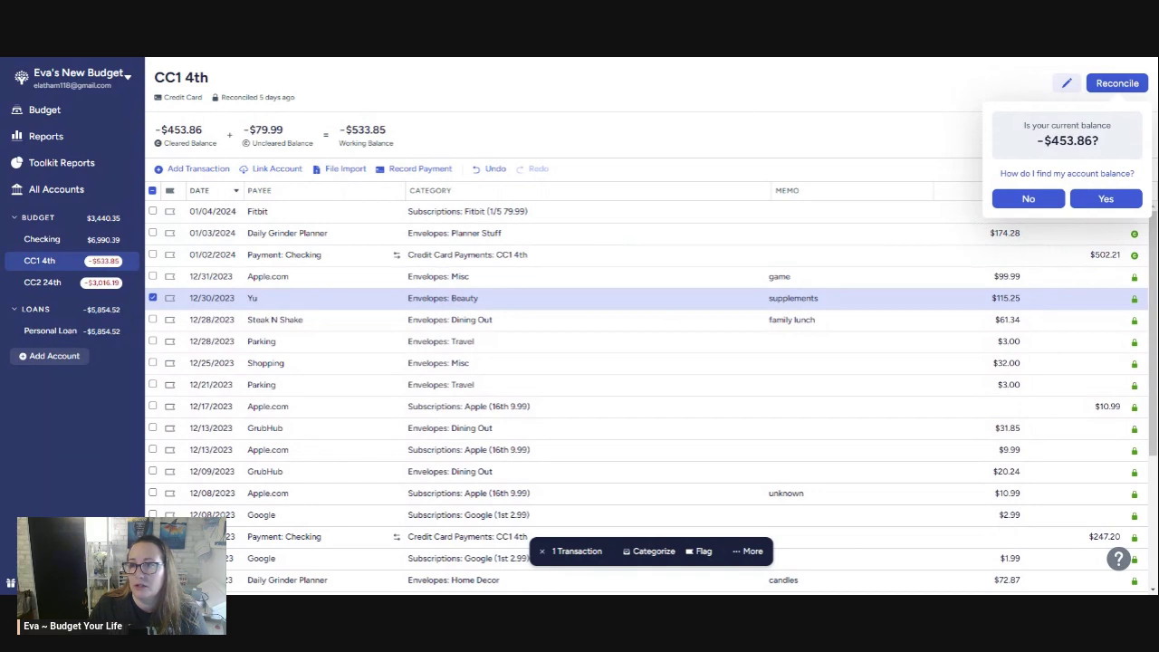
pyautogui.click(1101, 202)
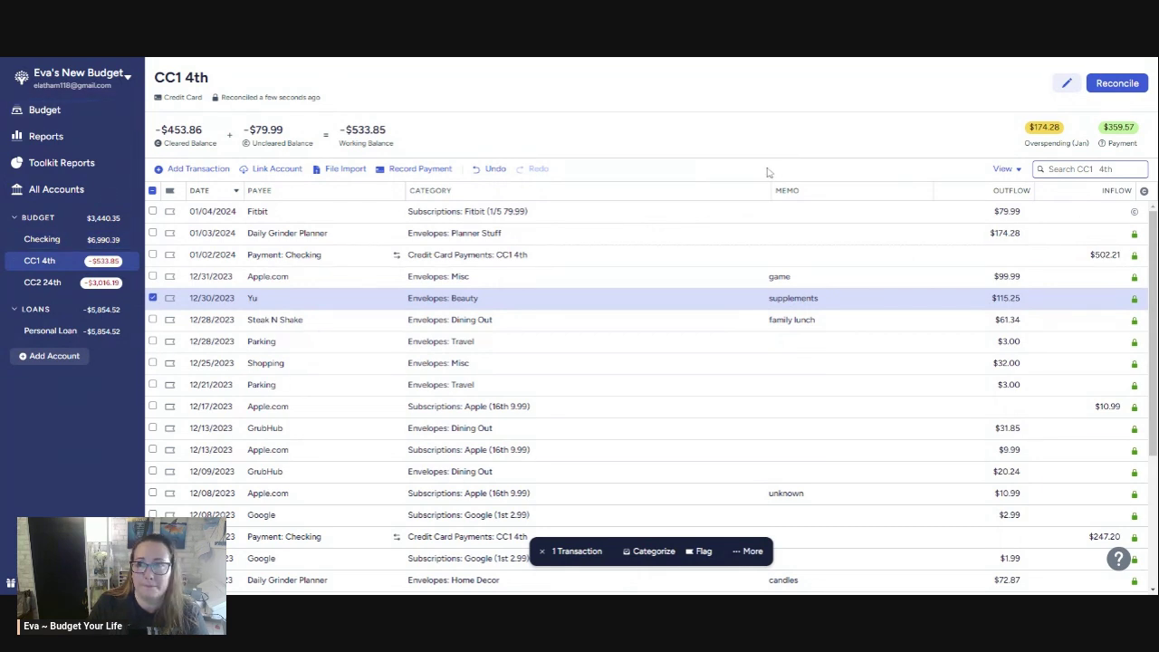
# Mark the 01/02/2024 Amazon and ATT Direct TV transactions as cleared in the CC2 24th account
pyautogui.click(50, 283)
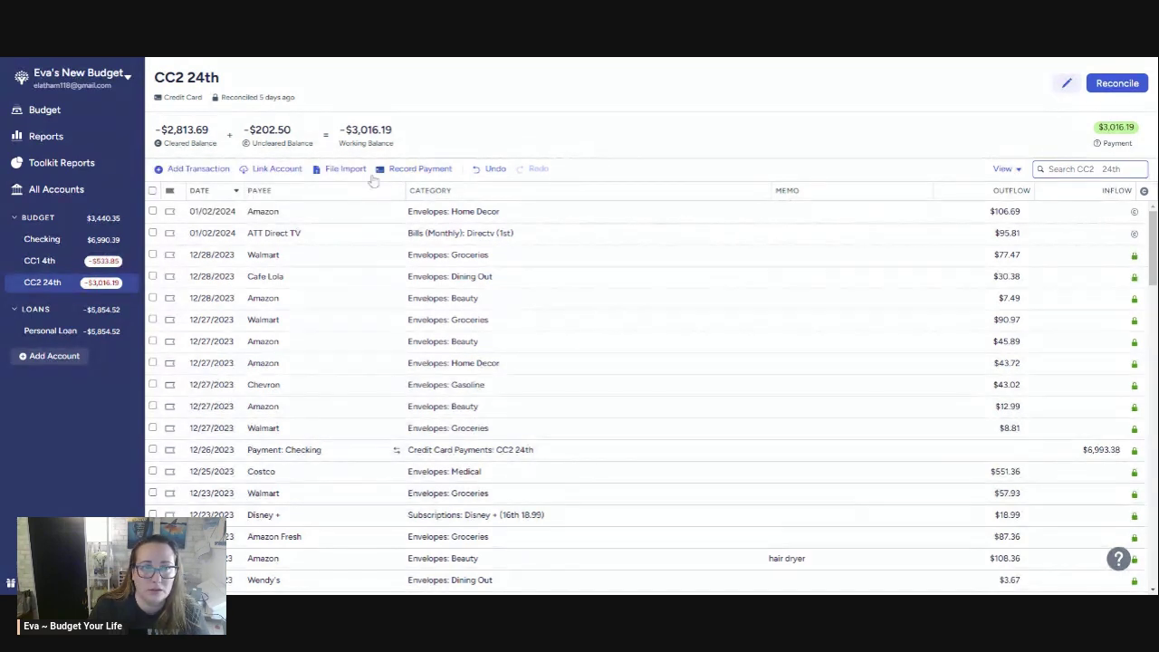
pyautogui.click(1134, 211)
pyautogui.click(1134, 233)
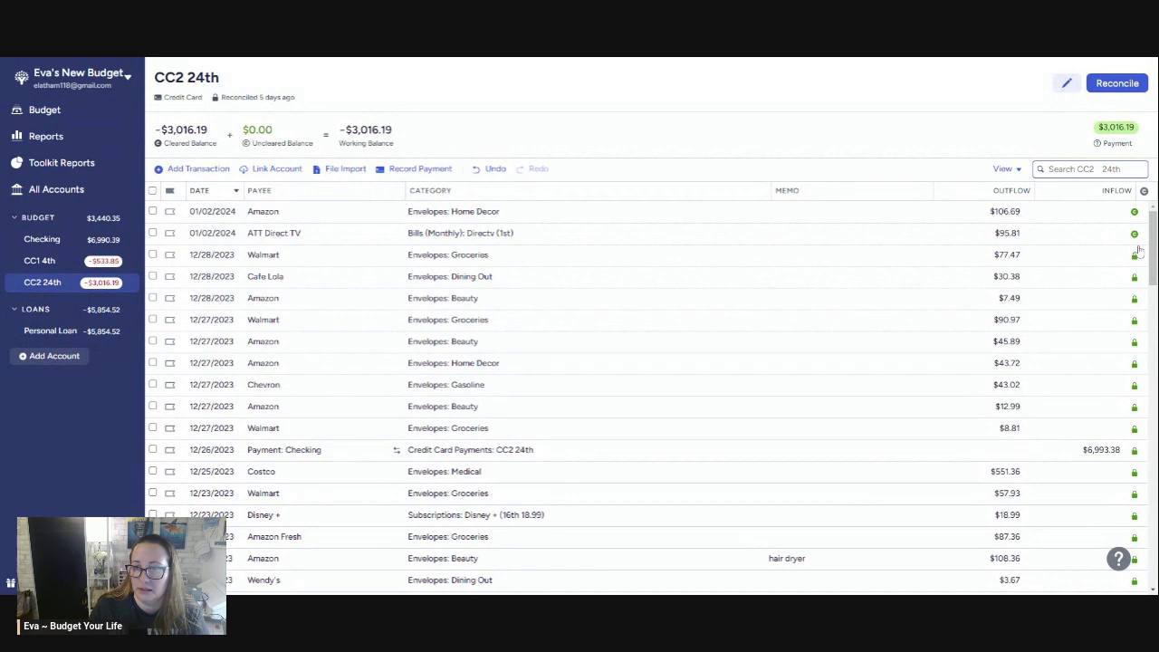
# Change the outflow of the 01/02/2024 Amazon transaction in CC2 24th to 105.69 and save it
pyautogui.click(1003, 211)
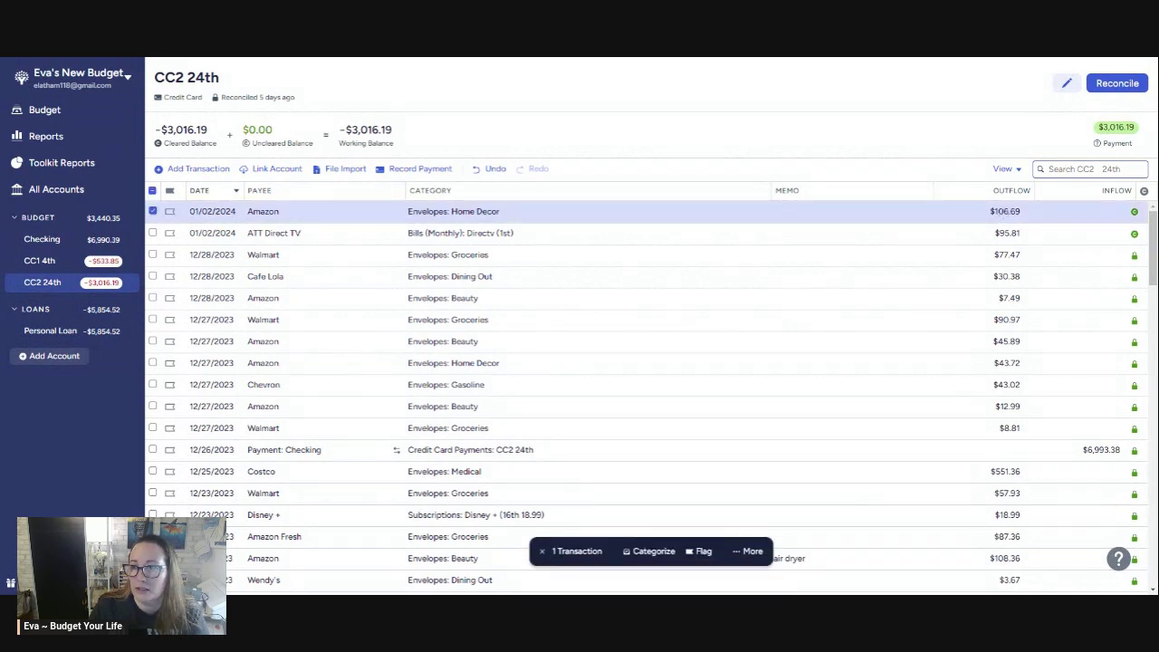
pyautogui.press('c')
pyautogui.click(1005, 211)
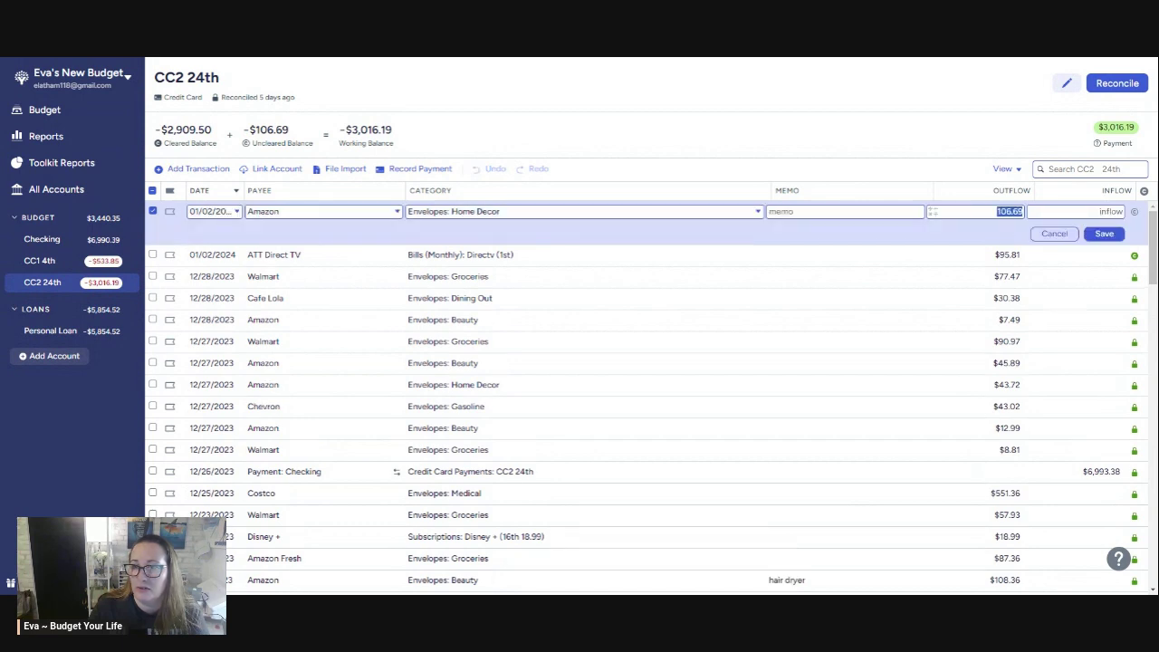
pyautogui.write('5')
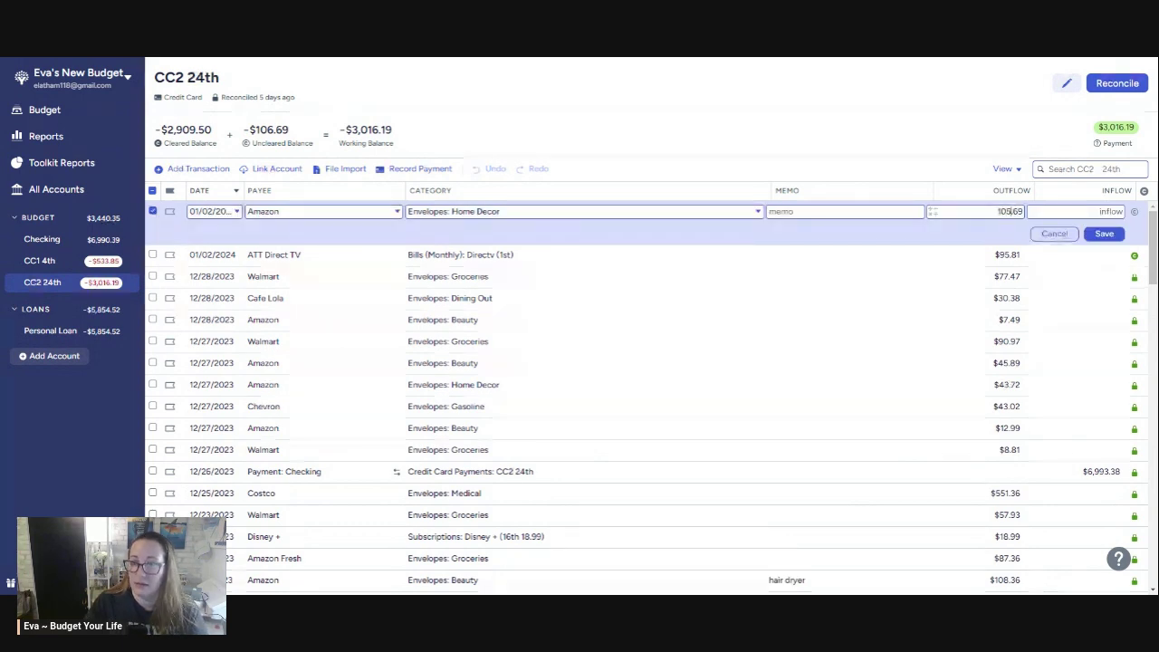
pyautogui.click(1101, 234)
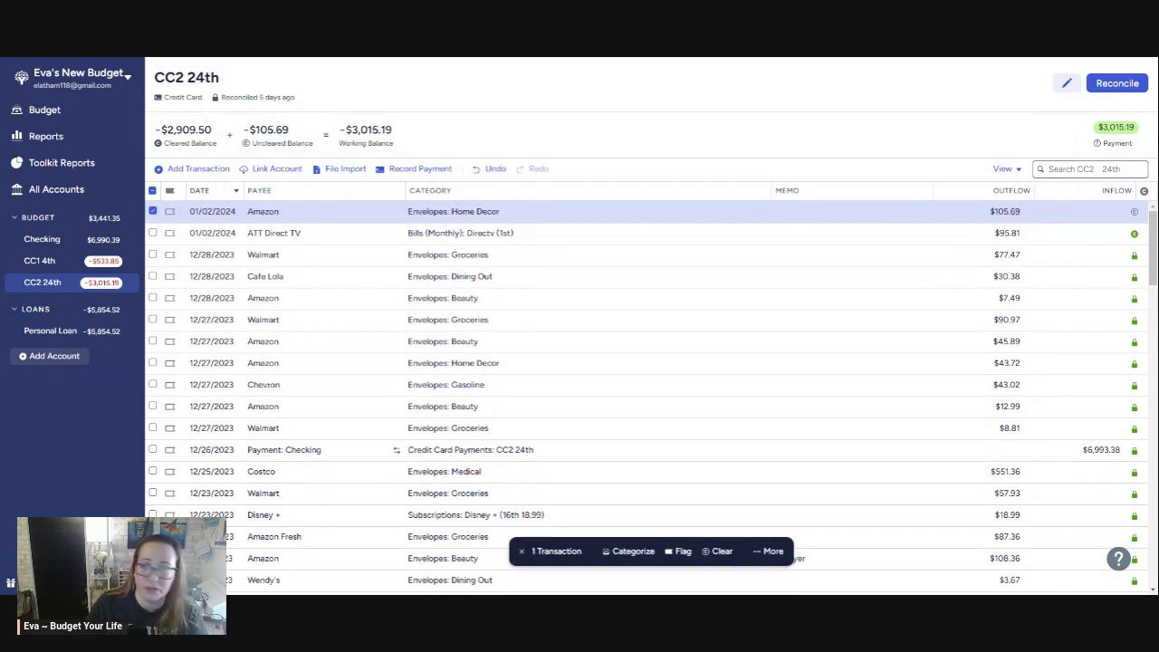
# Mark the corrected Amazon transaction as cleared and reconcile the CC2 24th account, accepting its cleared balance
pyautogui.click(1133, 212)
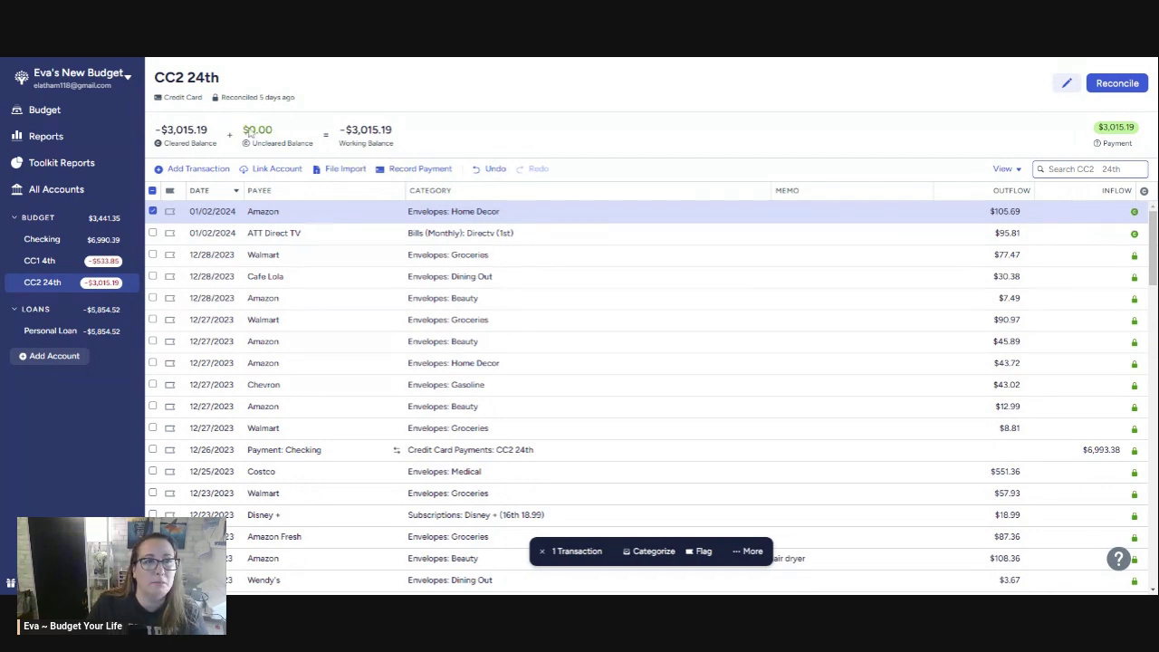
pyautogui.click(1109, 85)
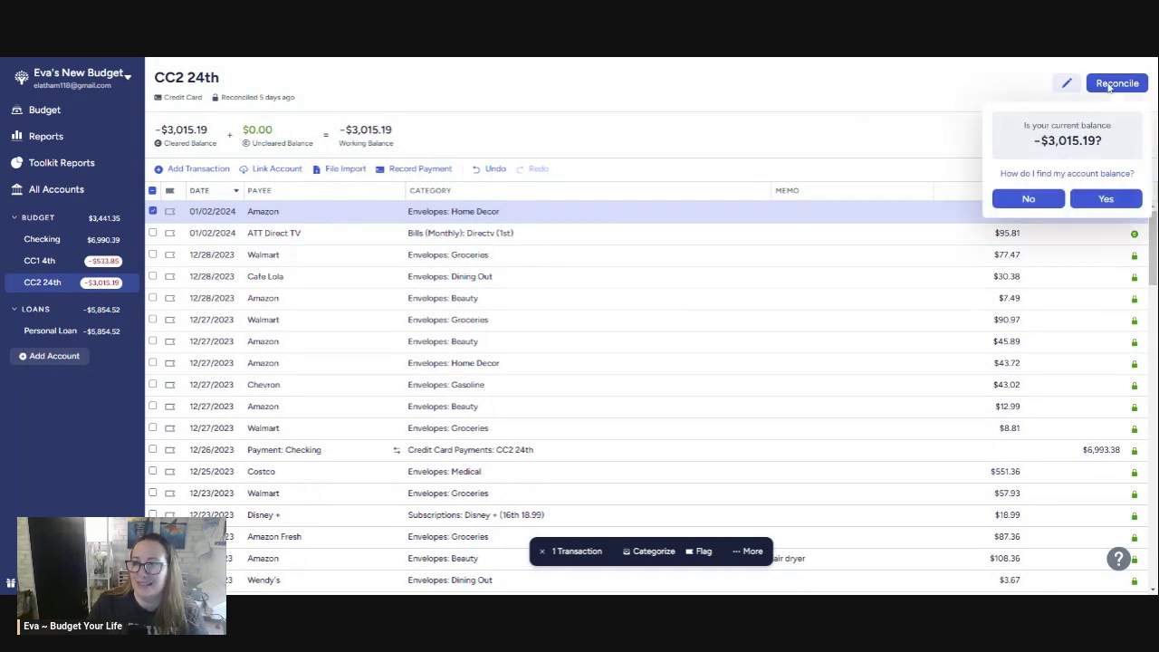
pyautogui.click(1105, 199)
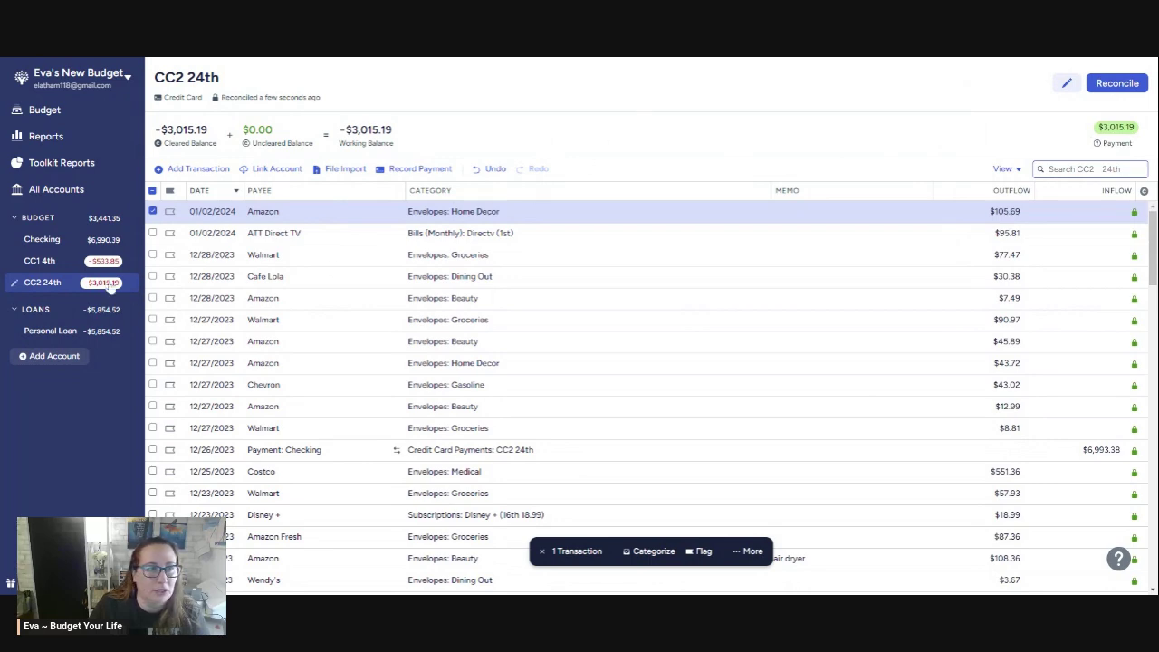
# Check the January 2024 budget for overspent categories, then review the available amounts across all category groups
pyautogui.click(44, 243)
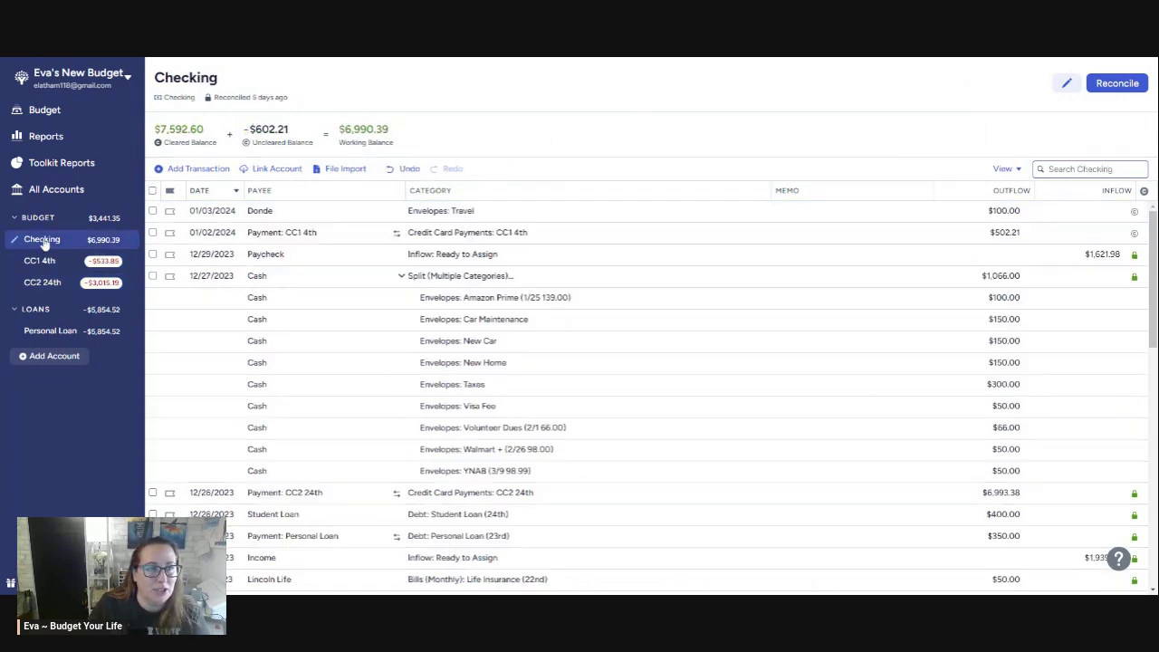
pyautogui.click(32, 111)
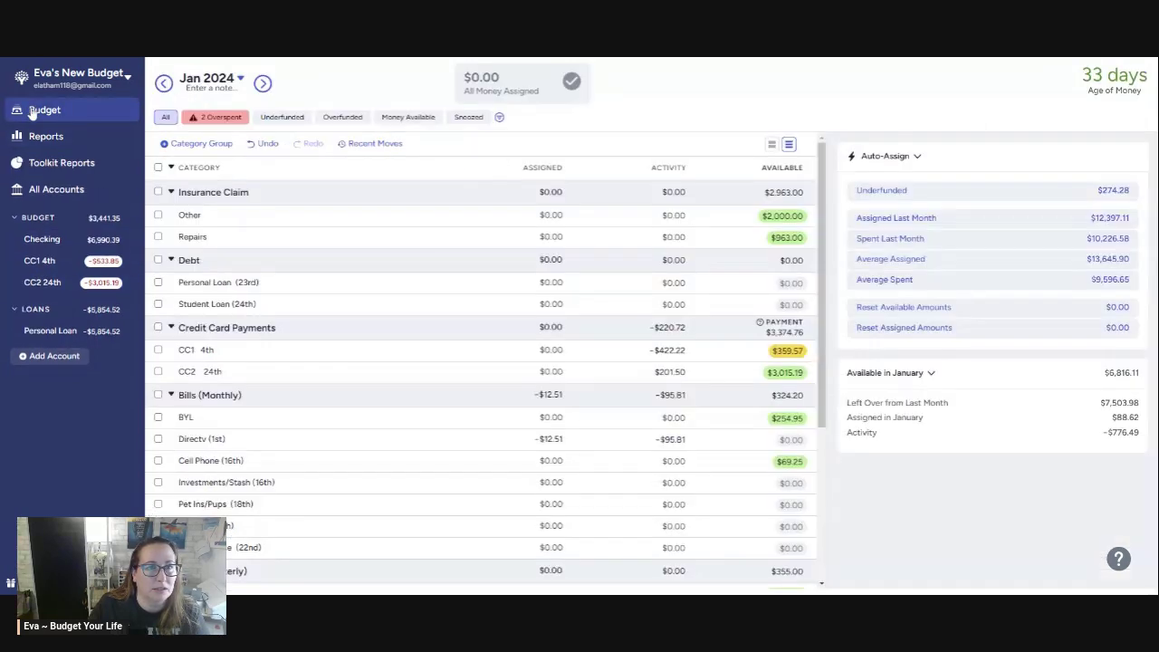
pyautogui.click(206, 119)
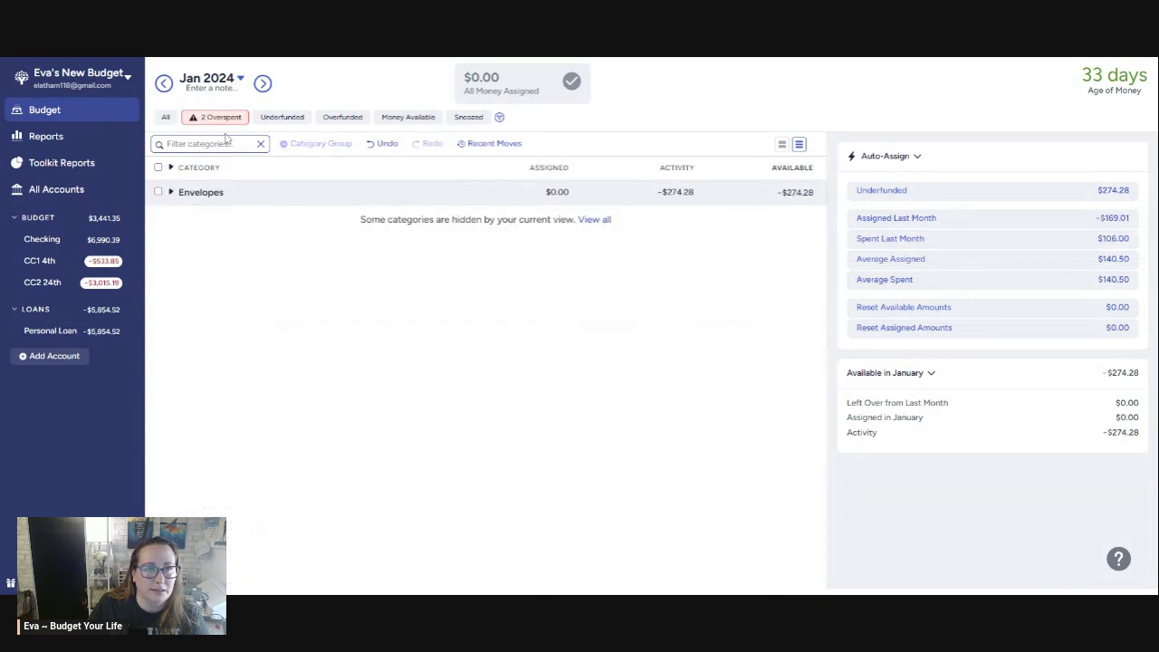
pyautogui.click(593, 220)
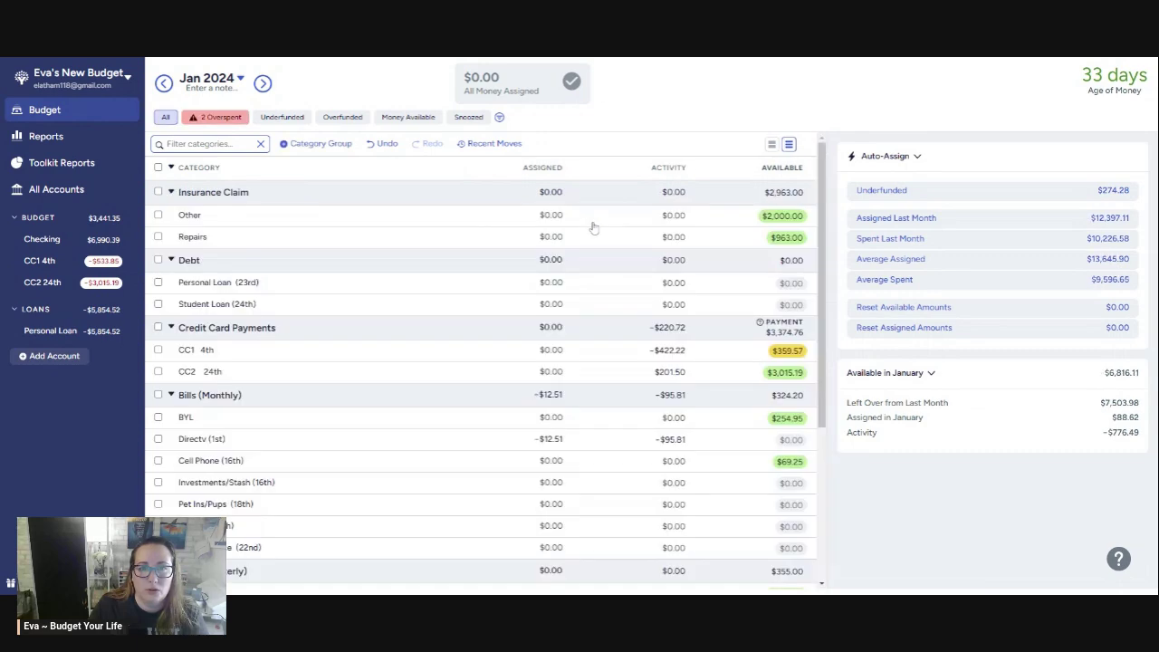
pyautogui.scroll(-5, 360, 296)
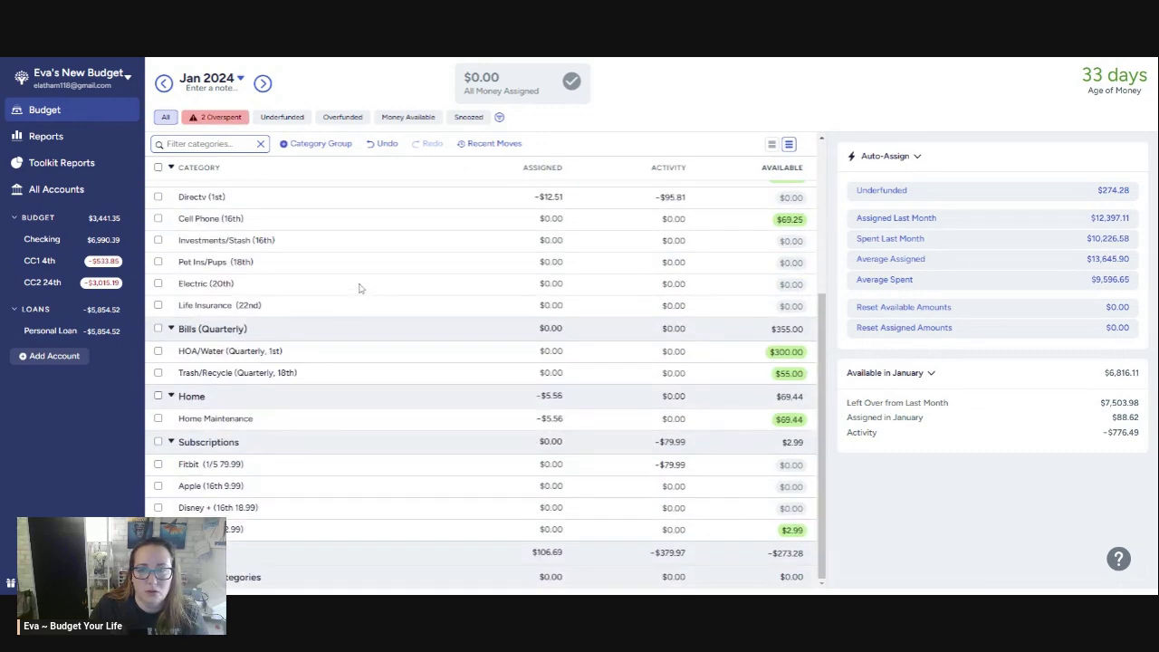
pyautogui.scroll(-10, 489, 390)
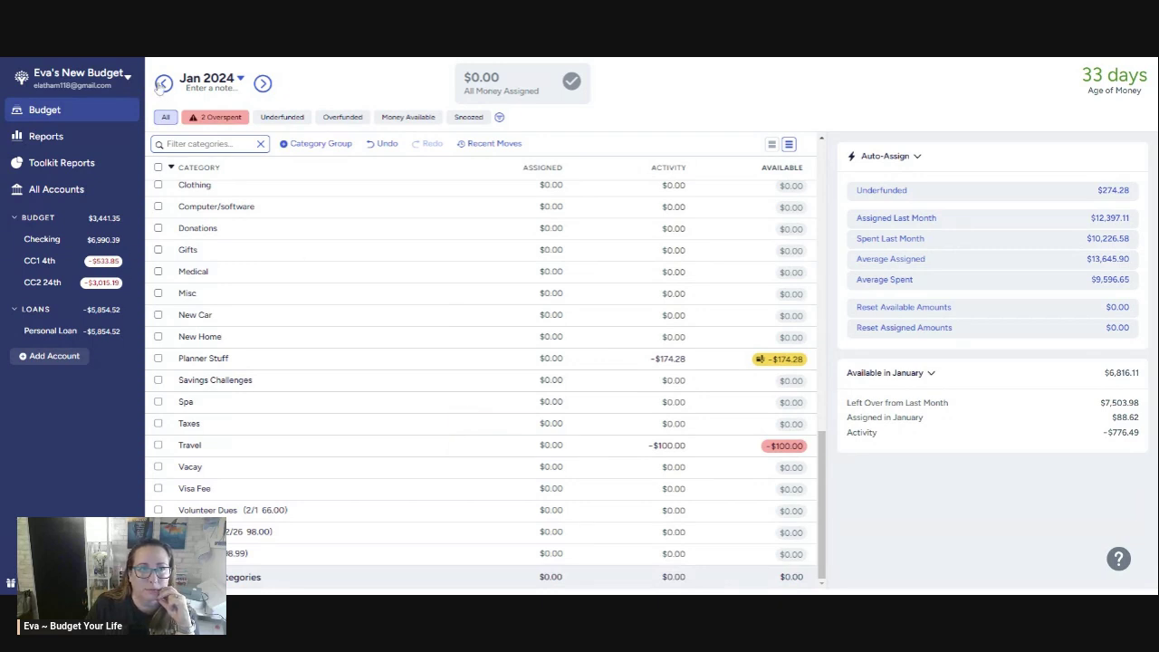
pyautogui.scroll(8, 508, 327)
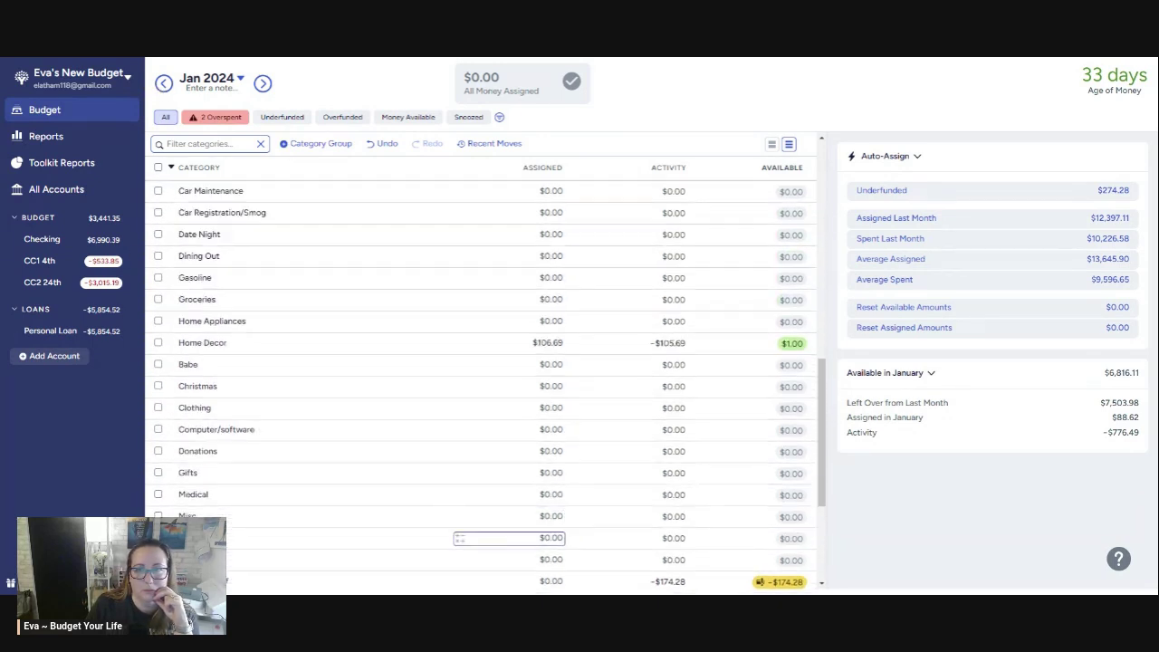
pyautogui.scroll(10, 508, 327)
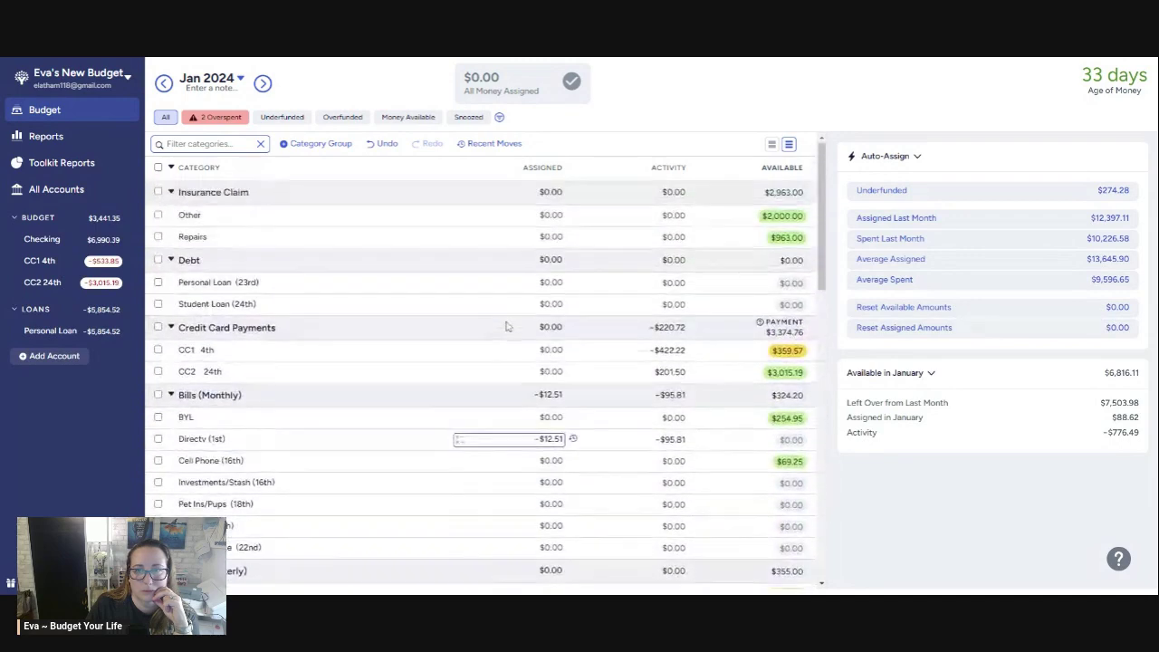
pyautogui.scroll(-10, 504, 320)
pyautogui.scroll(-8, 504, 320)
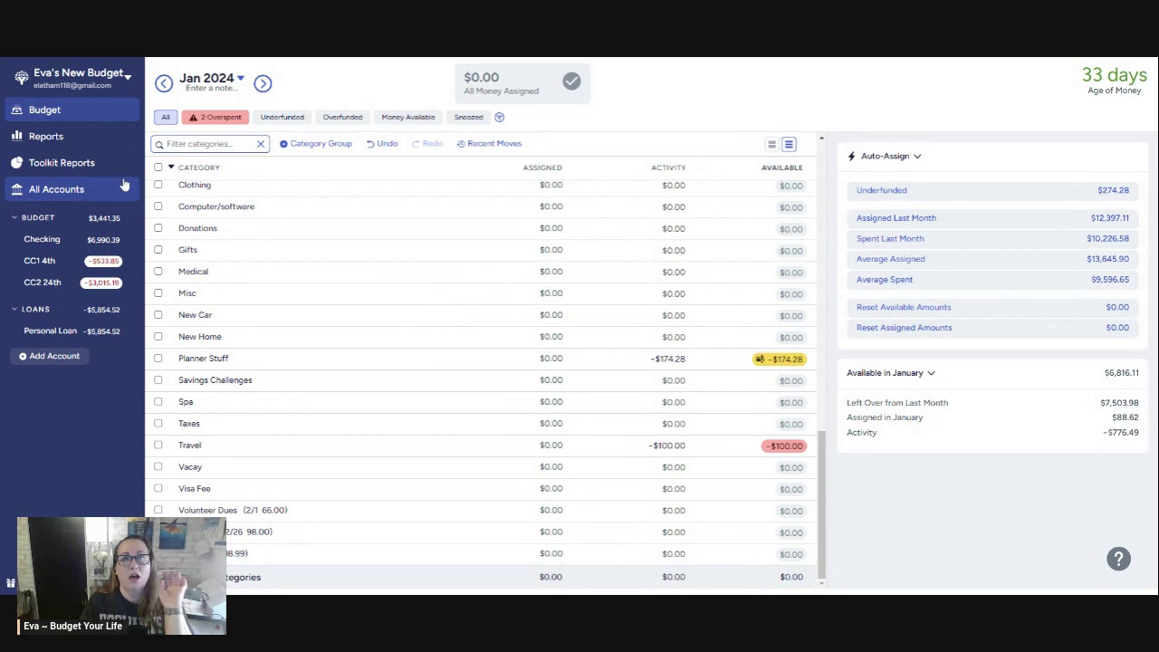
# Add a Checking transaction dated 01/04/2024 with new payee Zelle, no category and an outflow of 285.00, and save it
pyautogui.click(39, 241)
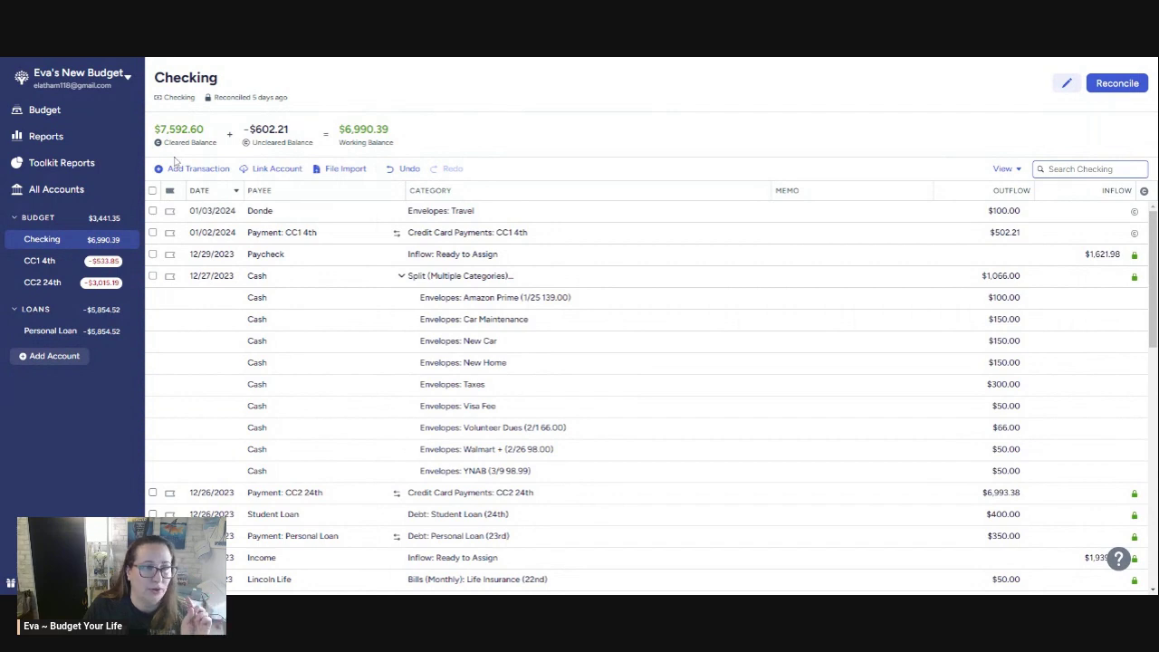
pyautogui.click(181, 170)
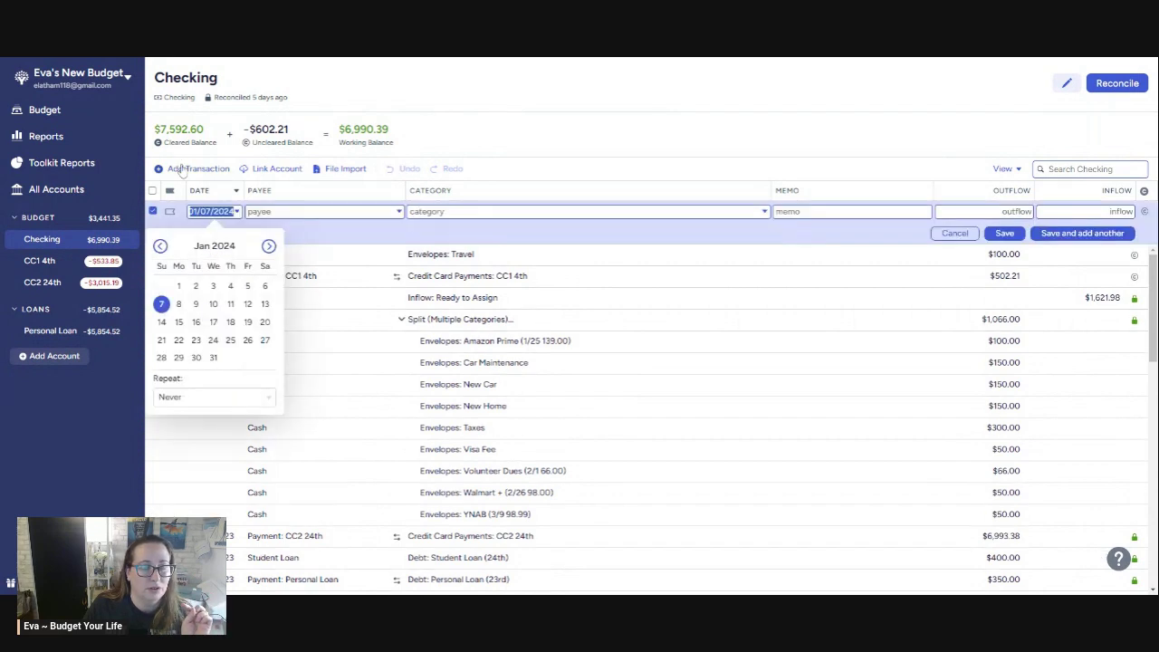
pyautogui.click(230, 286)
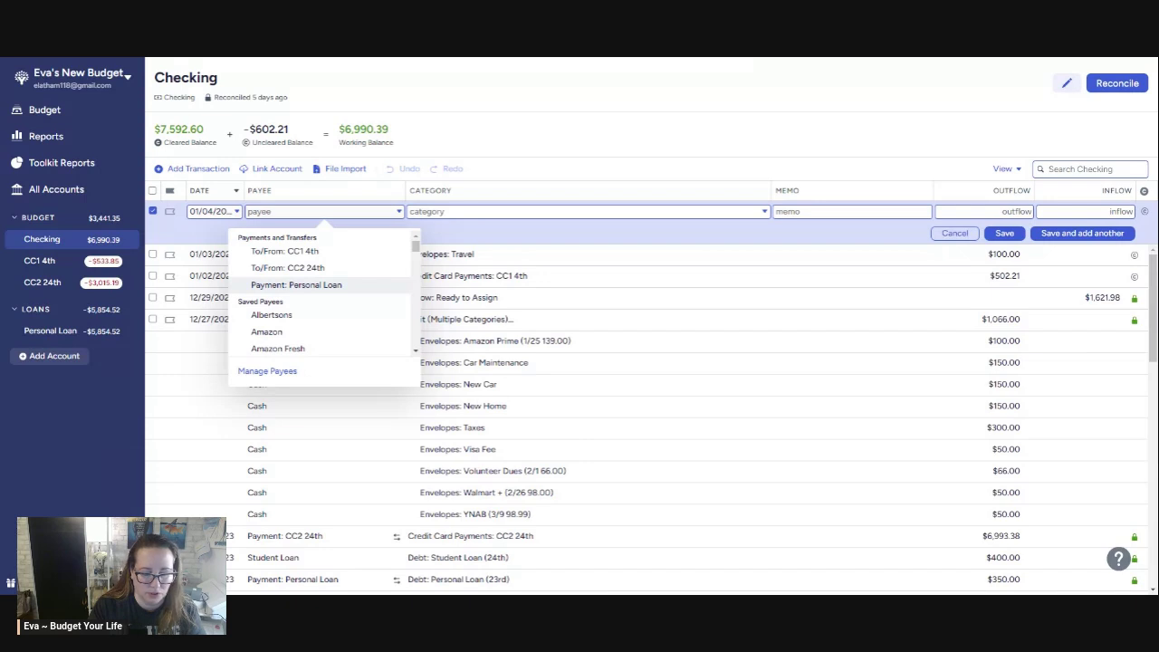
pyautogui.write('Zelle')
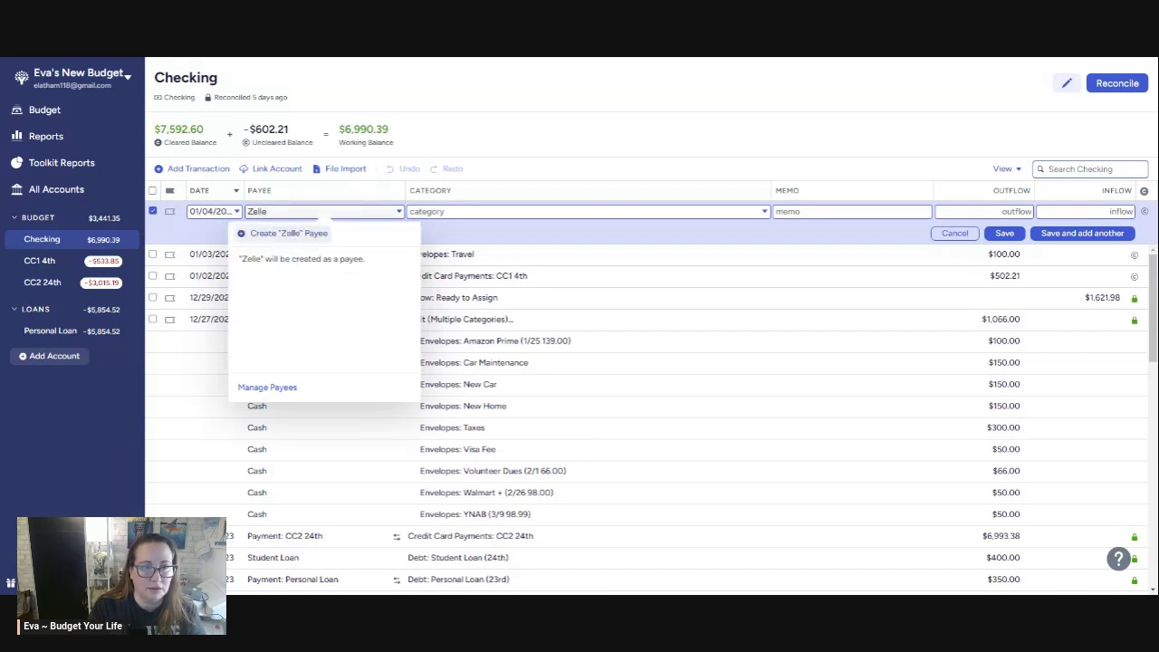
pyautogui.press('Tab')
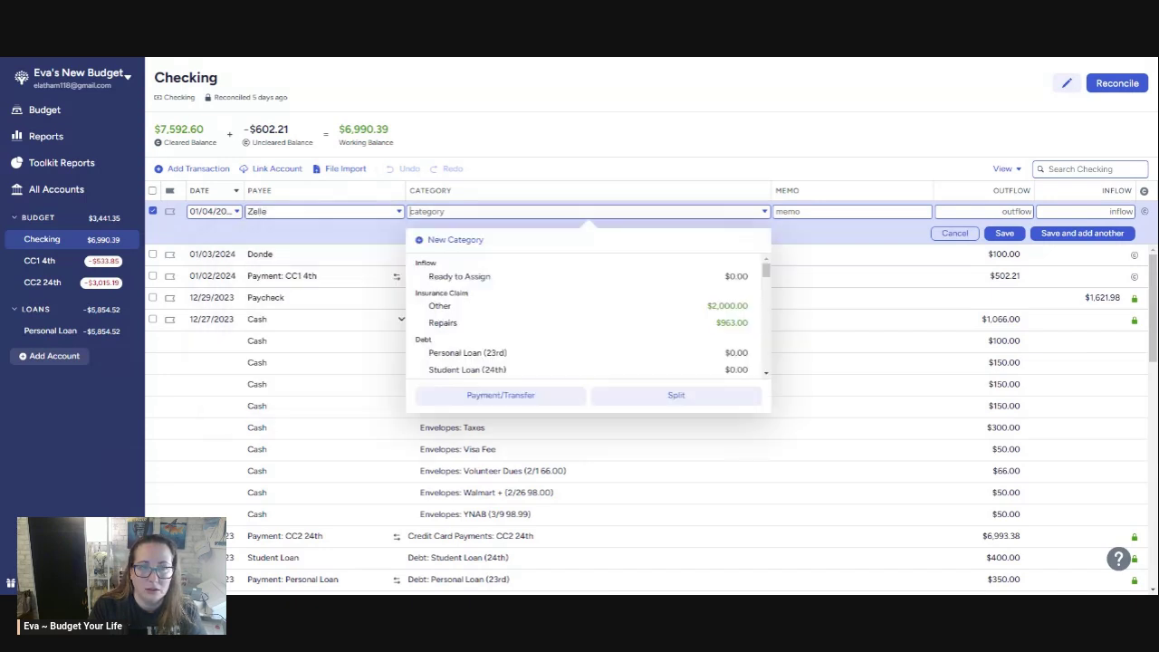
pyautogui.press('Tab')
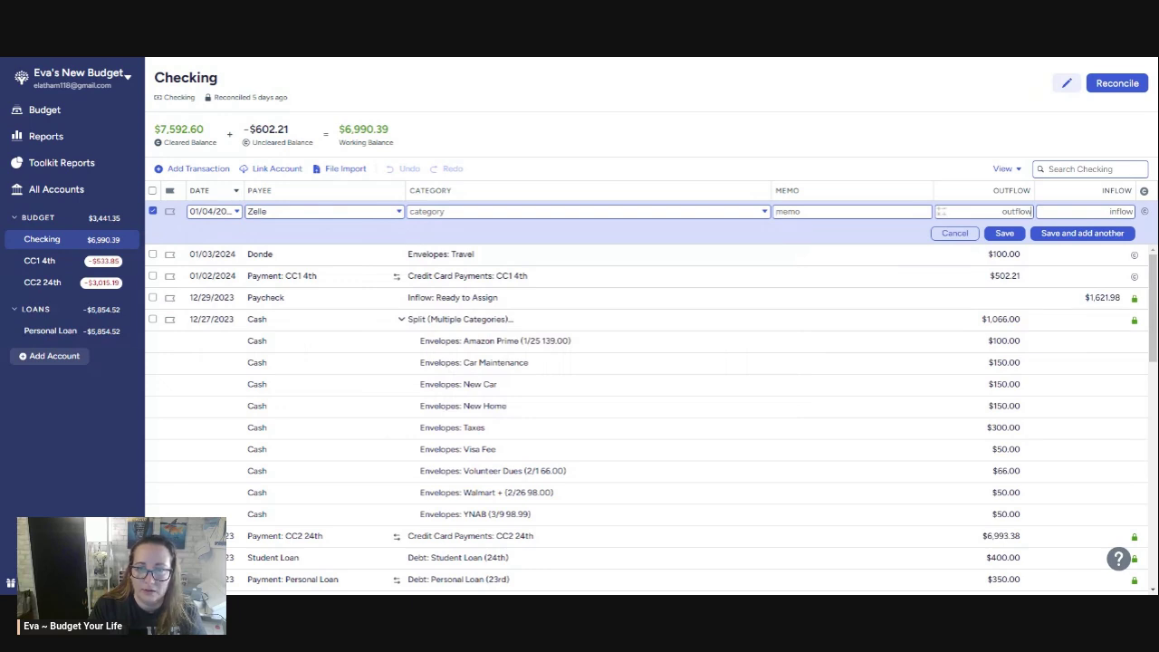
pyautogui.write('285')
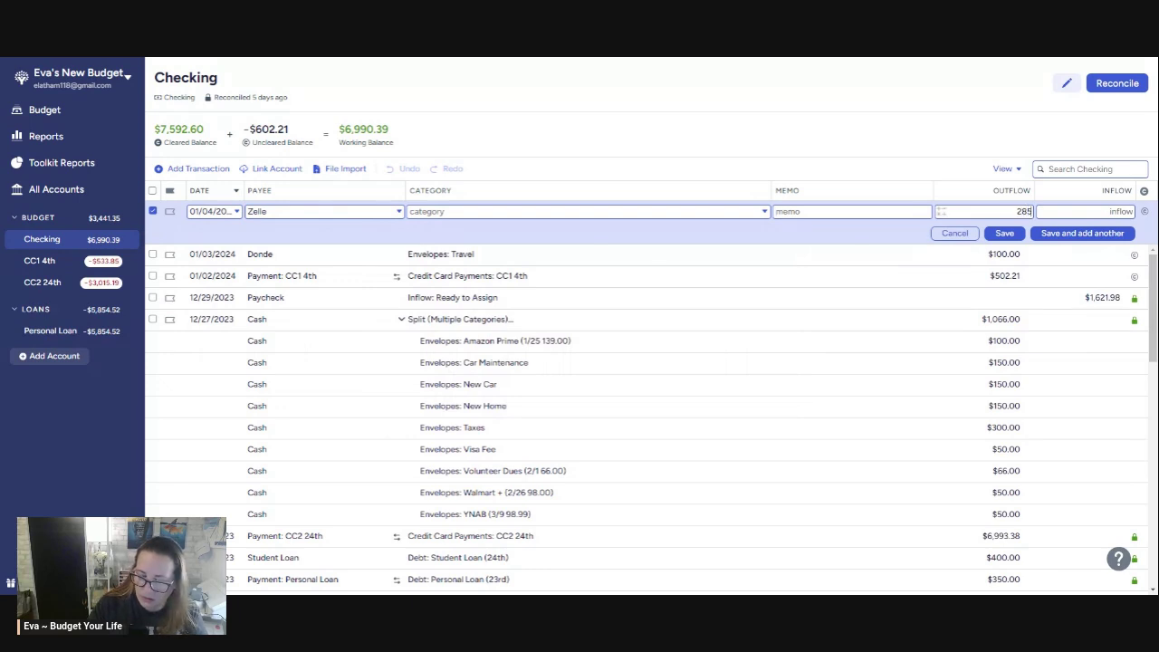
pyautogui.press('Tab')
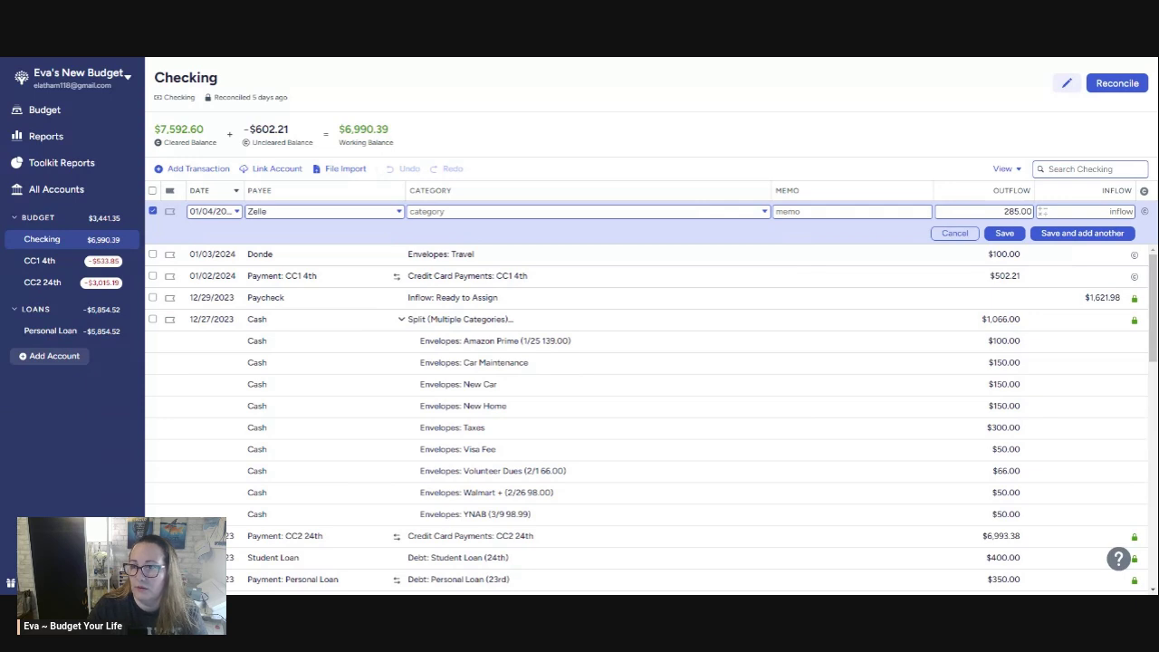
pyautogui.click(1012, 234)
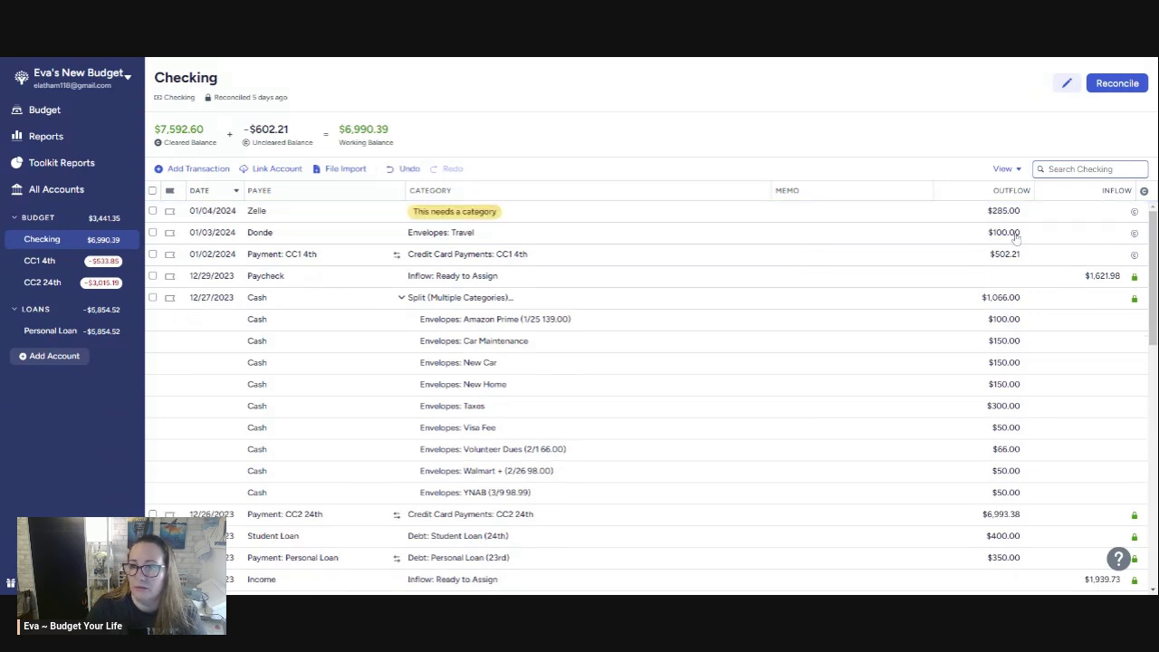
# Assign the Zelle transaction to the category Inflow: Ready to Assign and save it
pyautogui.click(454, 247)
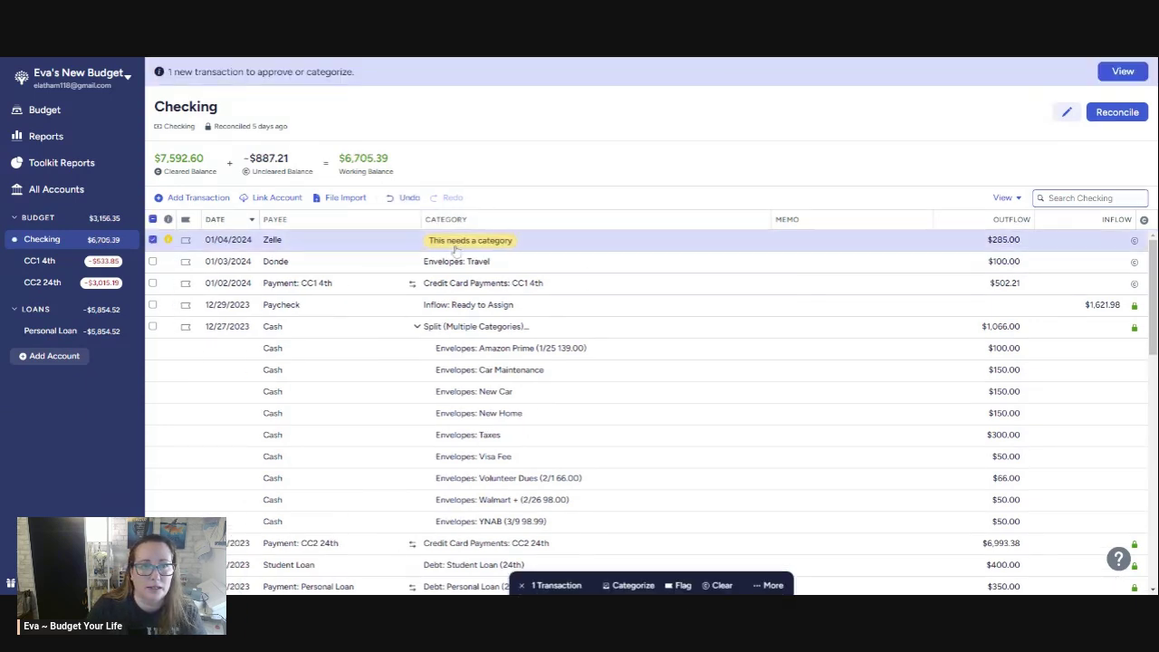
pyautogui.click(454, 247)
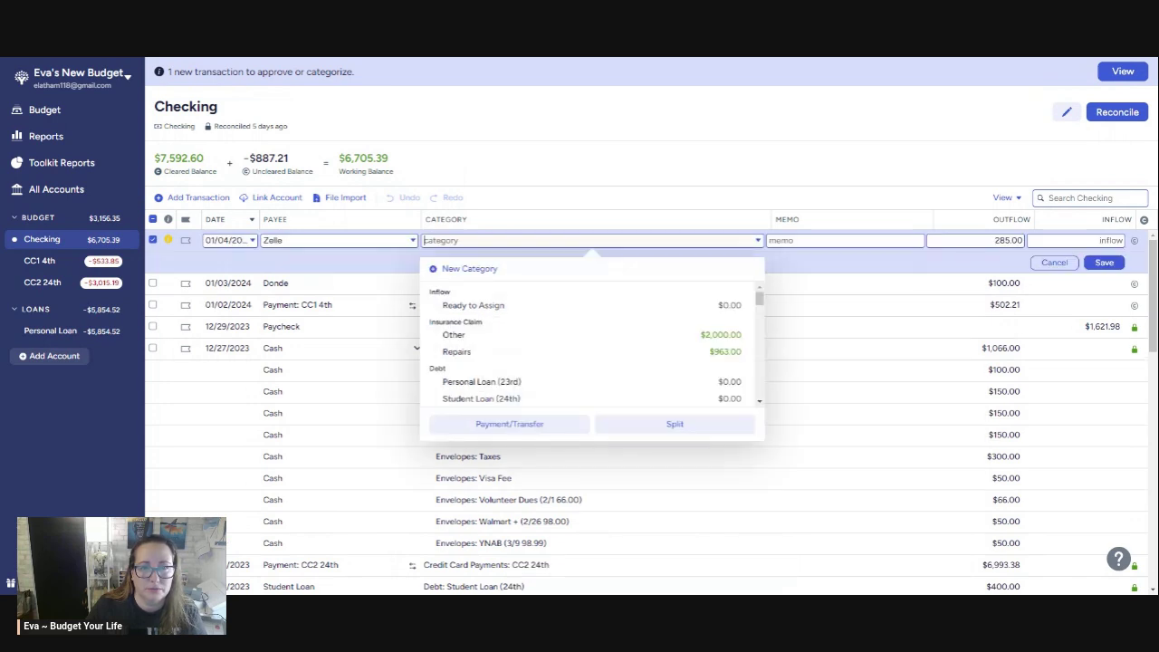
pyautogui.click(467, 306)
pyautogui.click(1107, 263)
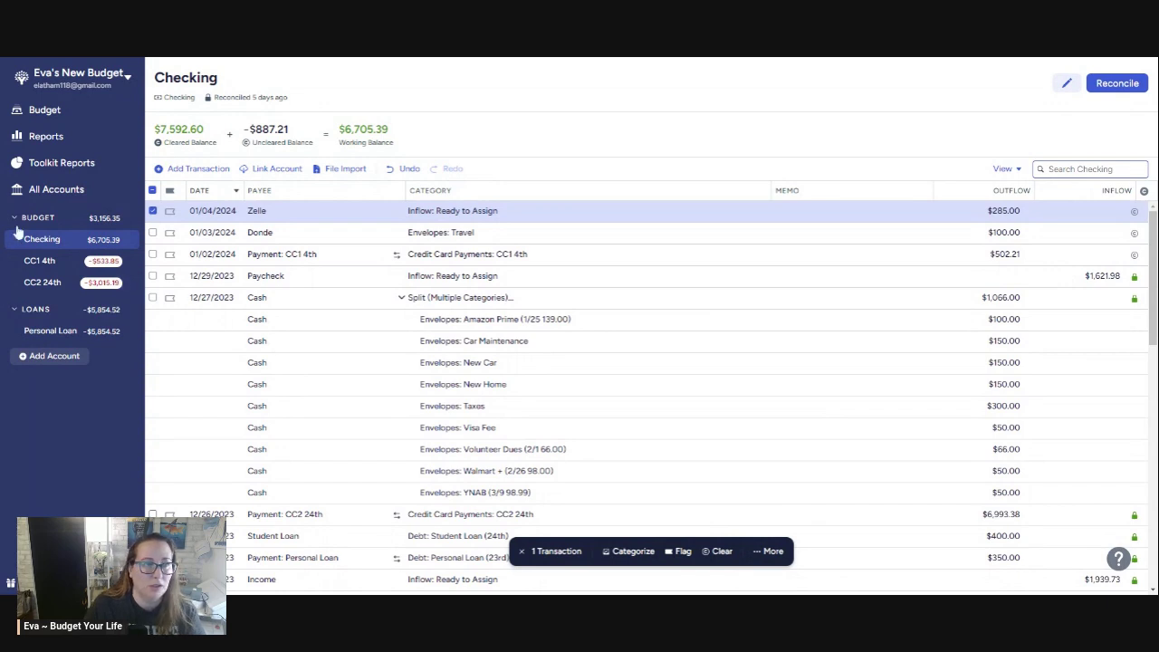
# Check the category amounts in the January 2024 budget, then change the Zelle transaction in Checking to an inflow of 285 and save it
pyautogui.click(38, 112)
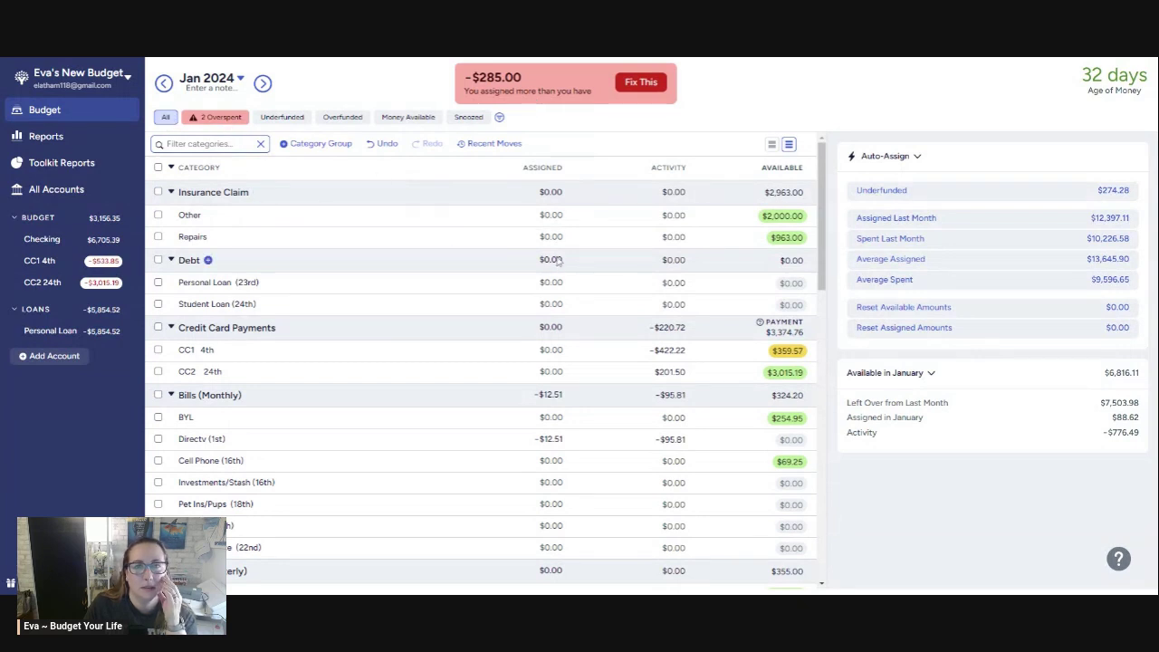
pyautogui.scroll(-5, 557, 255)
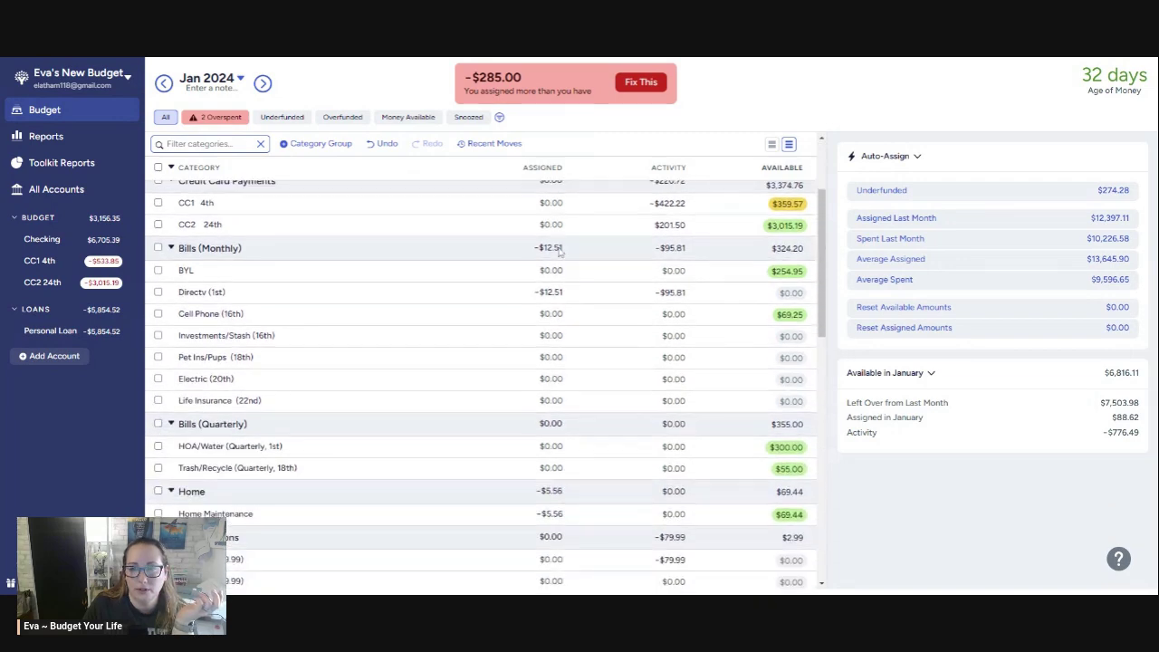
pyautogui.scroll(-15, 508, 241)
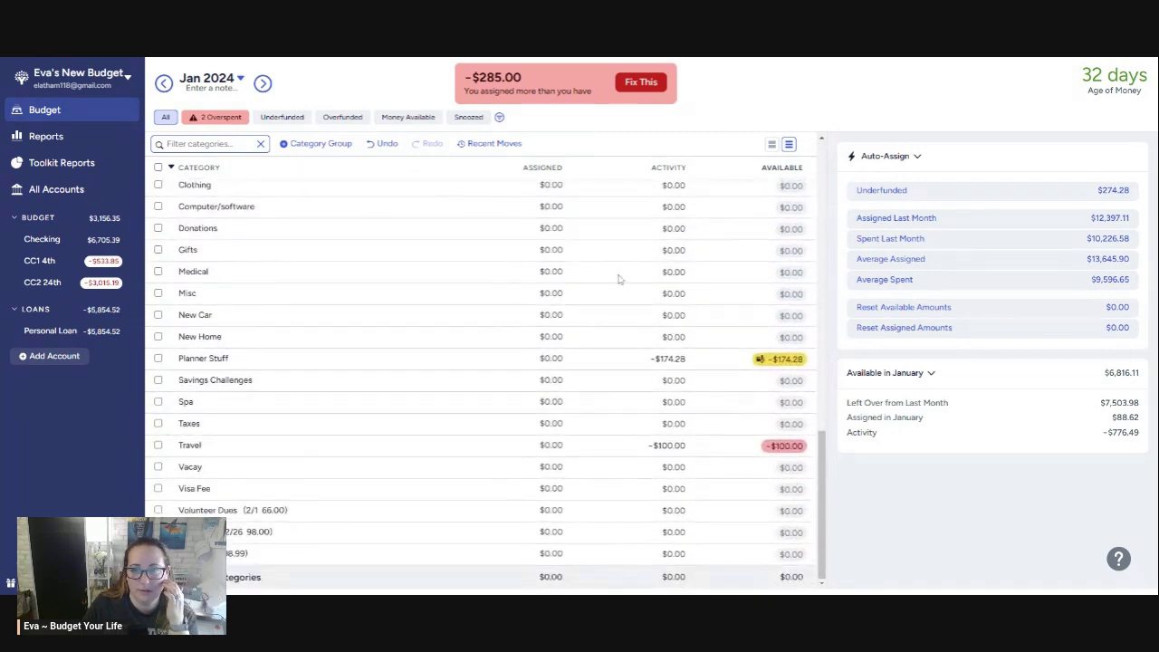
pyautogui.scroll(14, 509, 358)
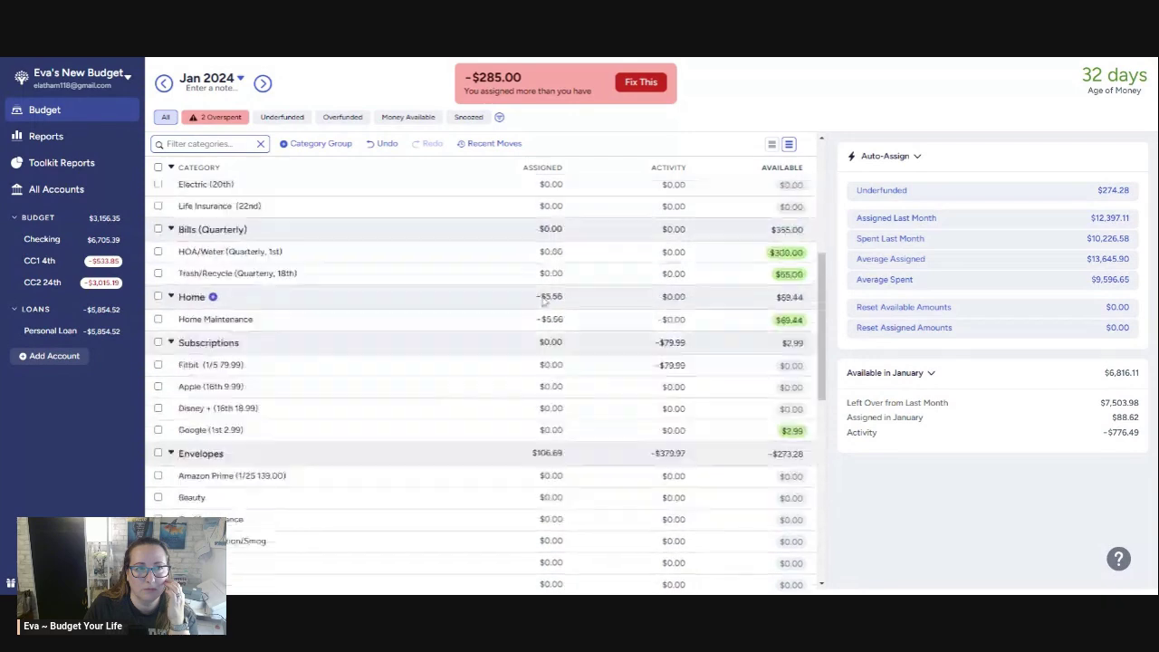
pyautogui.click(42, 239)
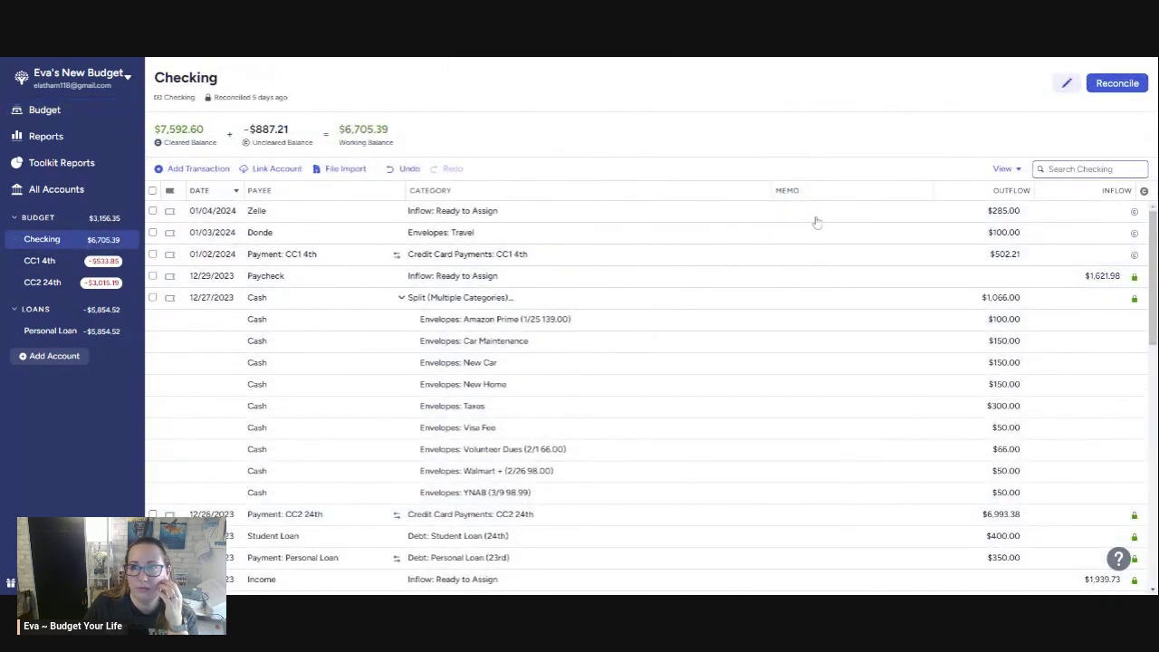
pyautogui.click(1003, 213)
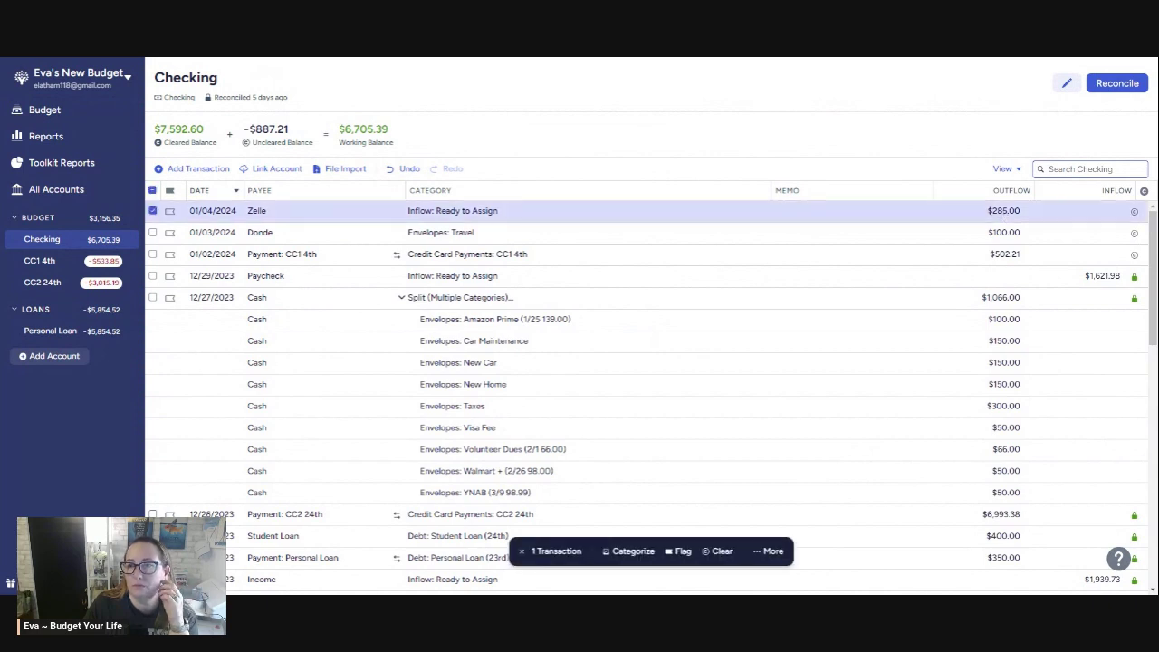
pyautogui.click(1003, 214)
pyautogui.click(1087, 211)
pyautogui.write('28')
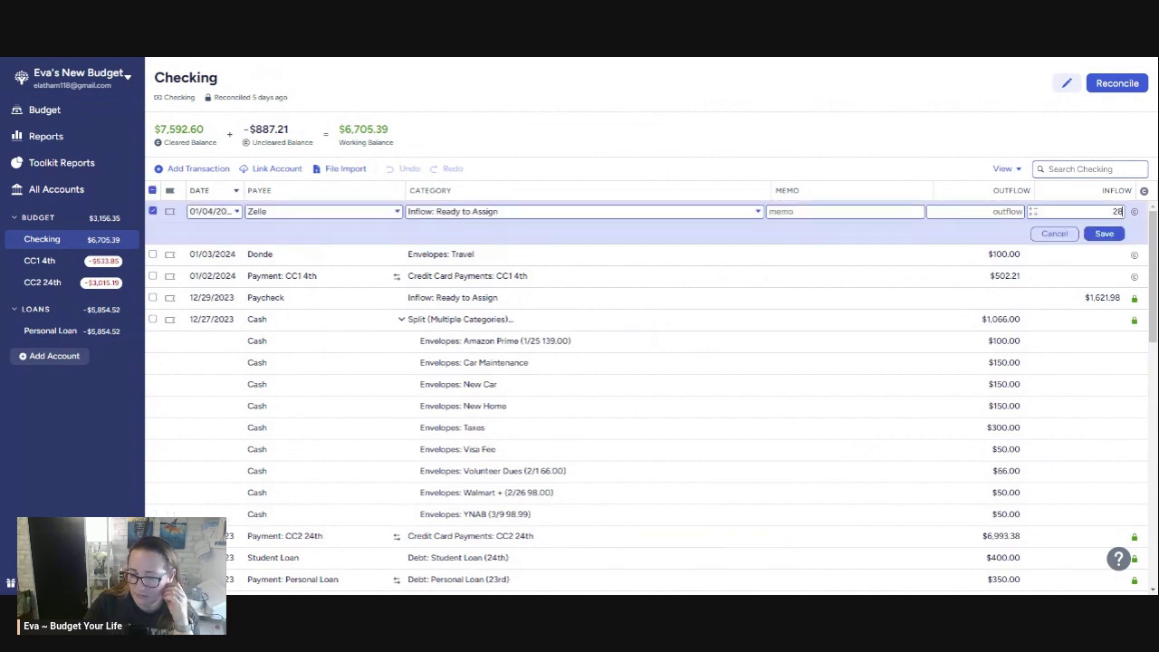
pyautogui.write('5')
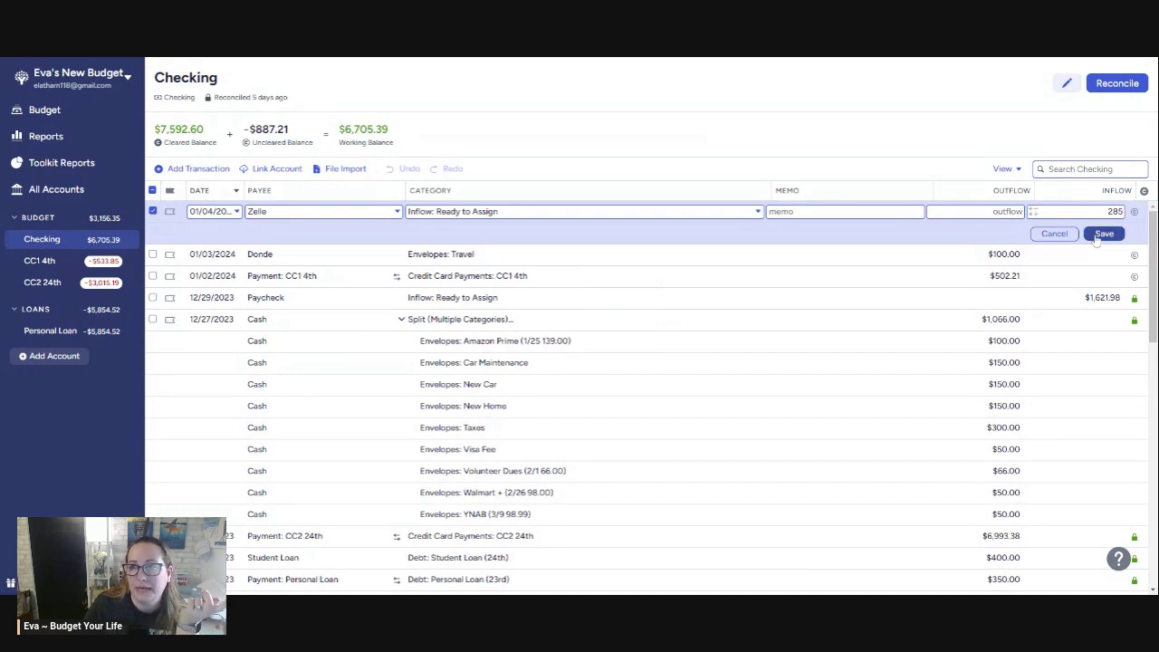
pyautogui.click(1104, 234)
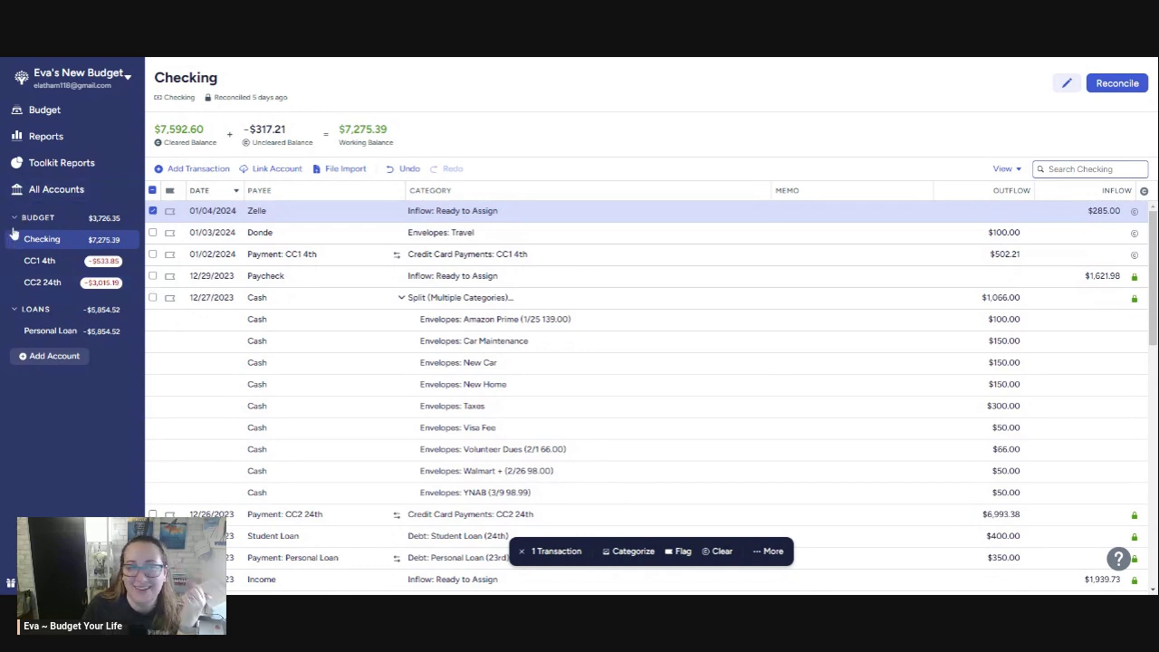
# Filter the January 2024 budget to overspent categories, assign 174.28 to Planner Stuff and 100 to Travel, and show all categories again
pyautogui.click(31, 117)
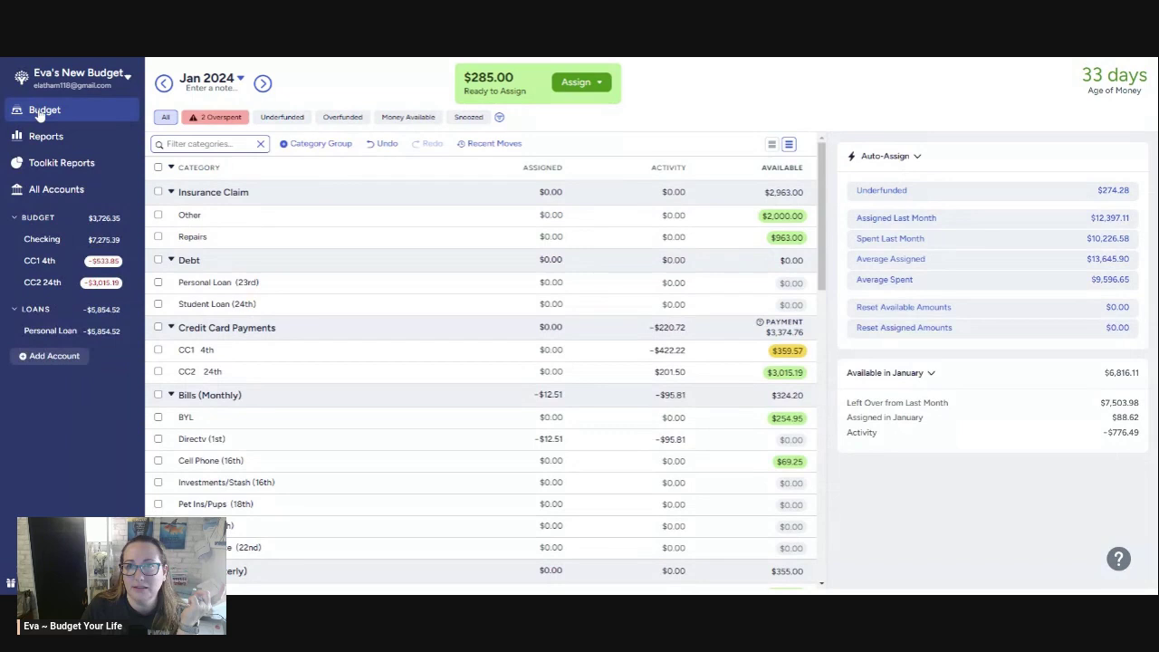
pyautogui.scroll(-3, 408, 284)
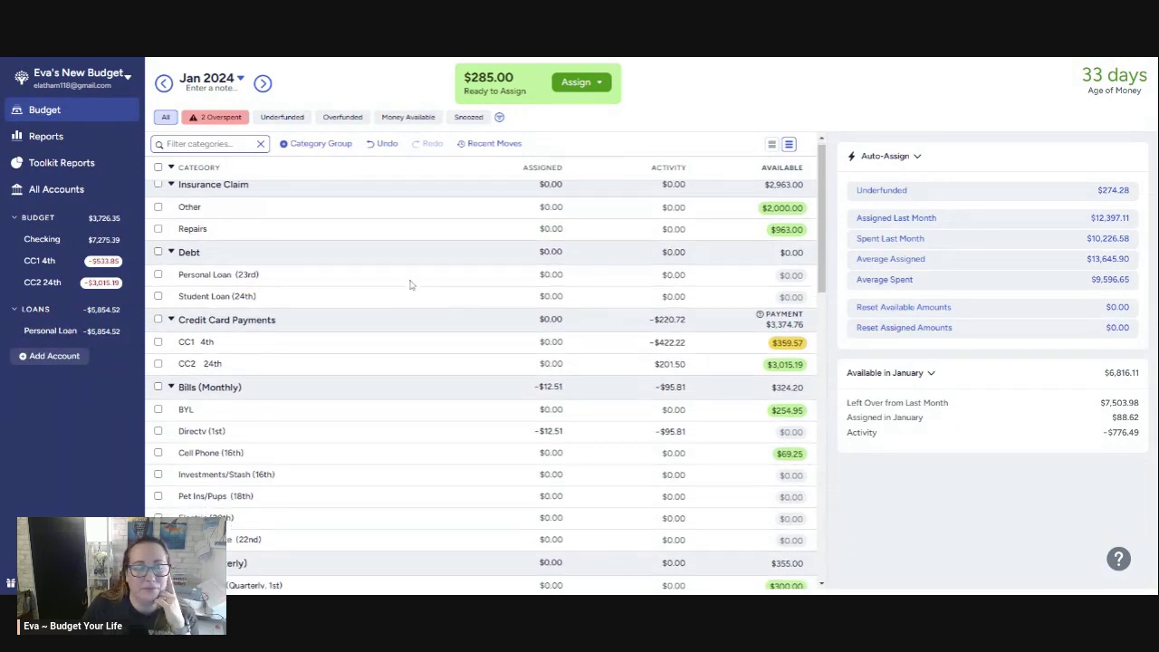
pyautogui.click(207, 118)
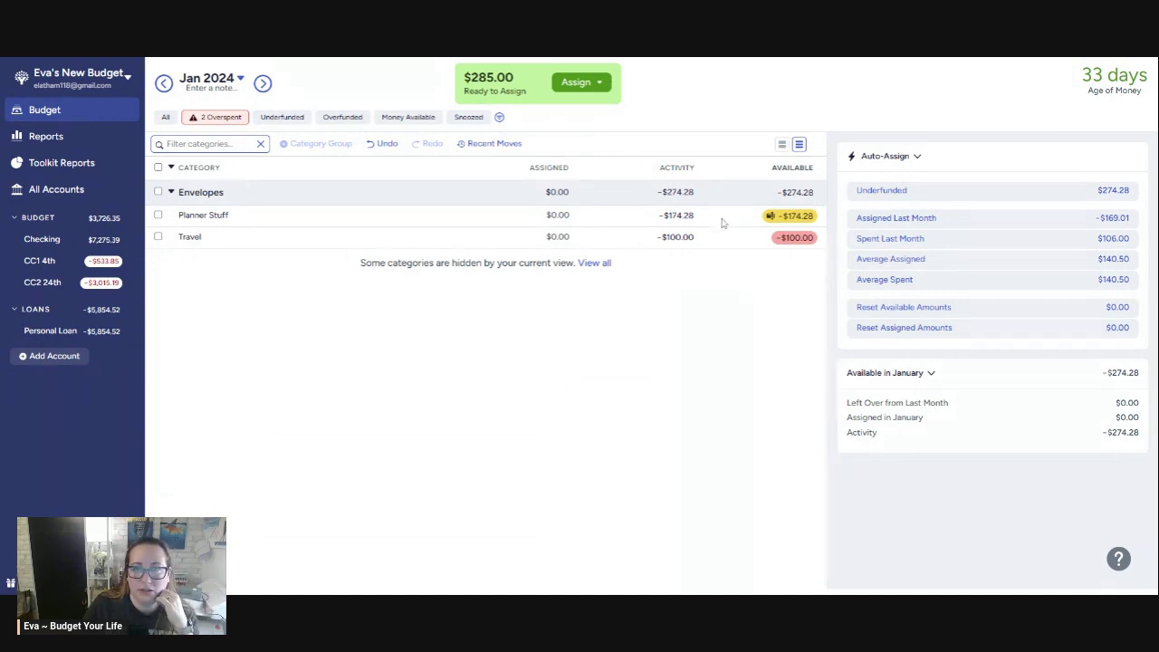
pyautogui.click(463, 215)
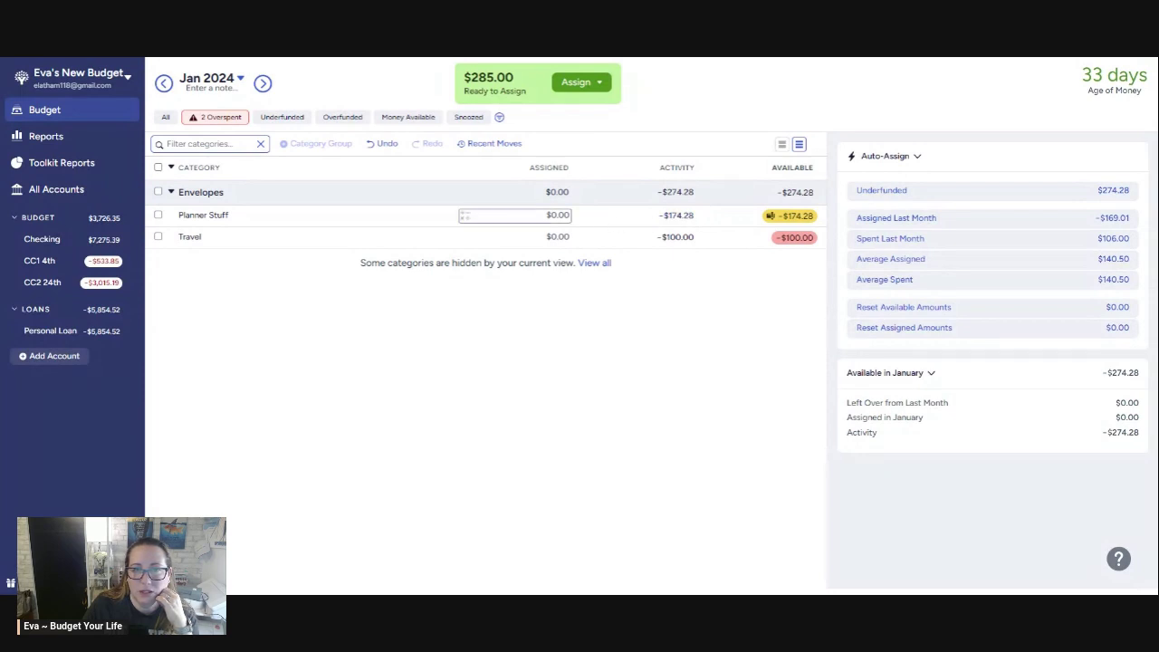
pyautogui.write('1')
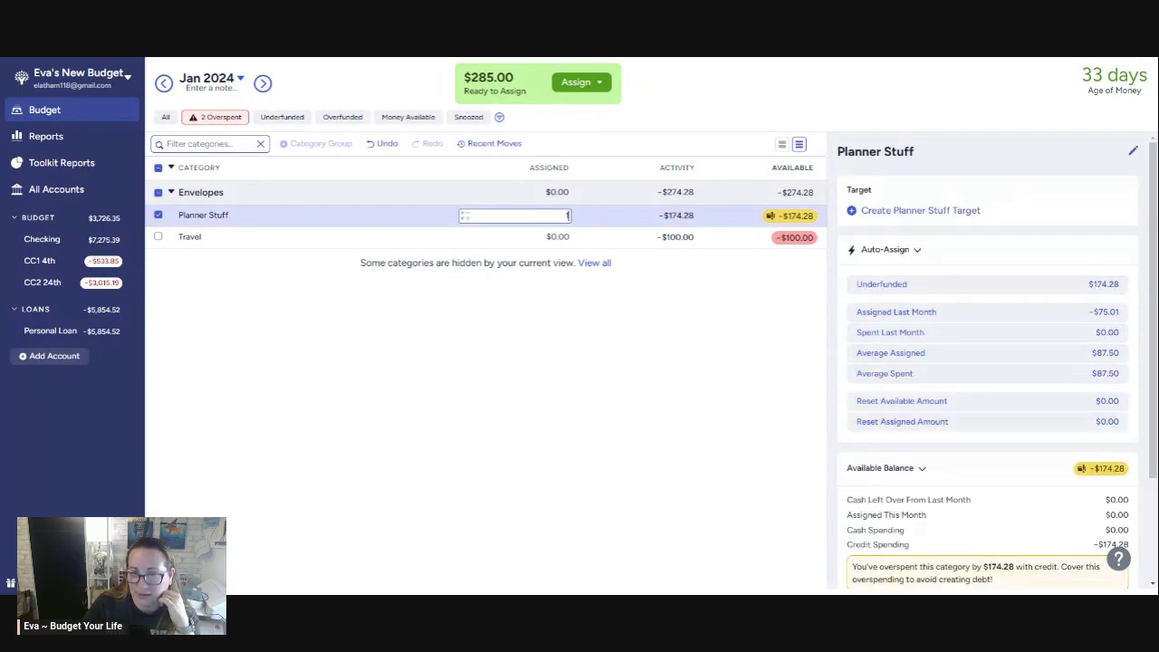
pyautogui.write('74')
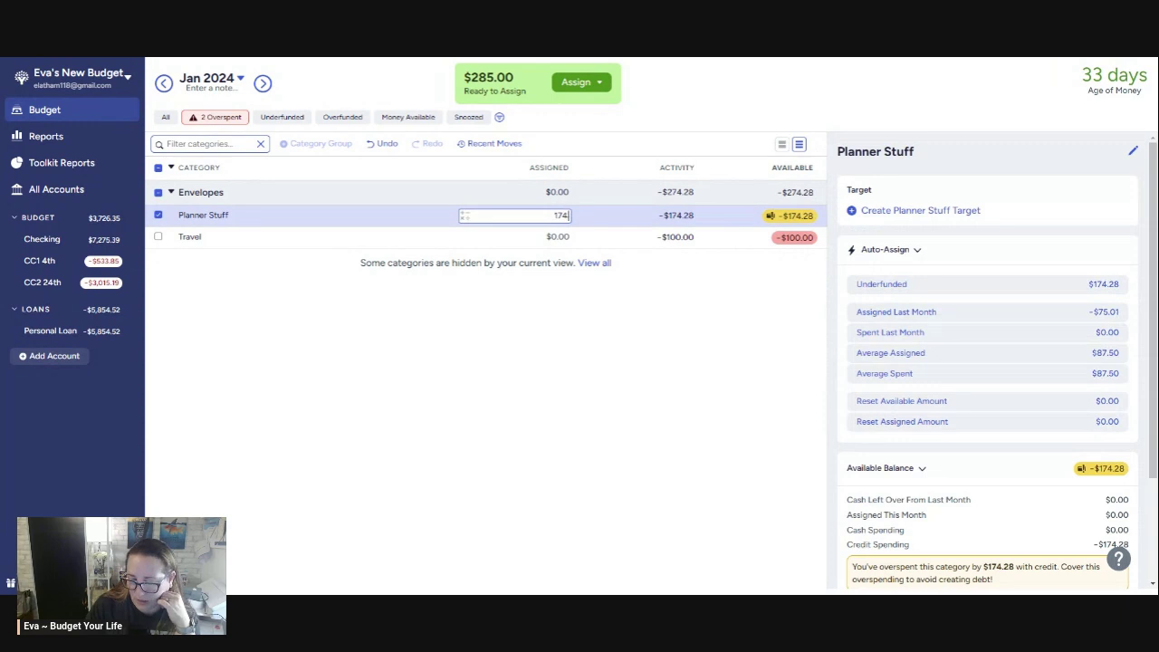
pyautogui.write('.28')
pyautogui.press('Return')
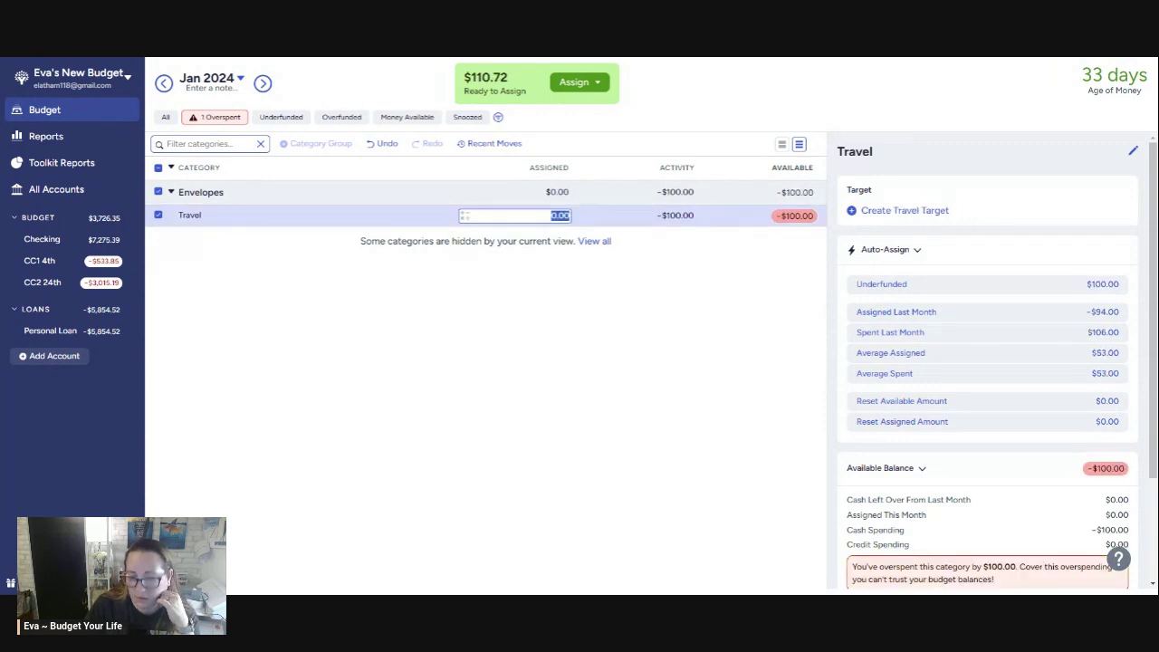
pyautogui.write('100')
pyautogui.press('Return')
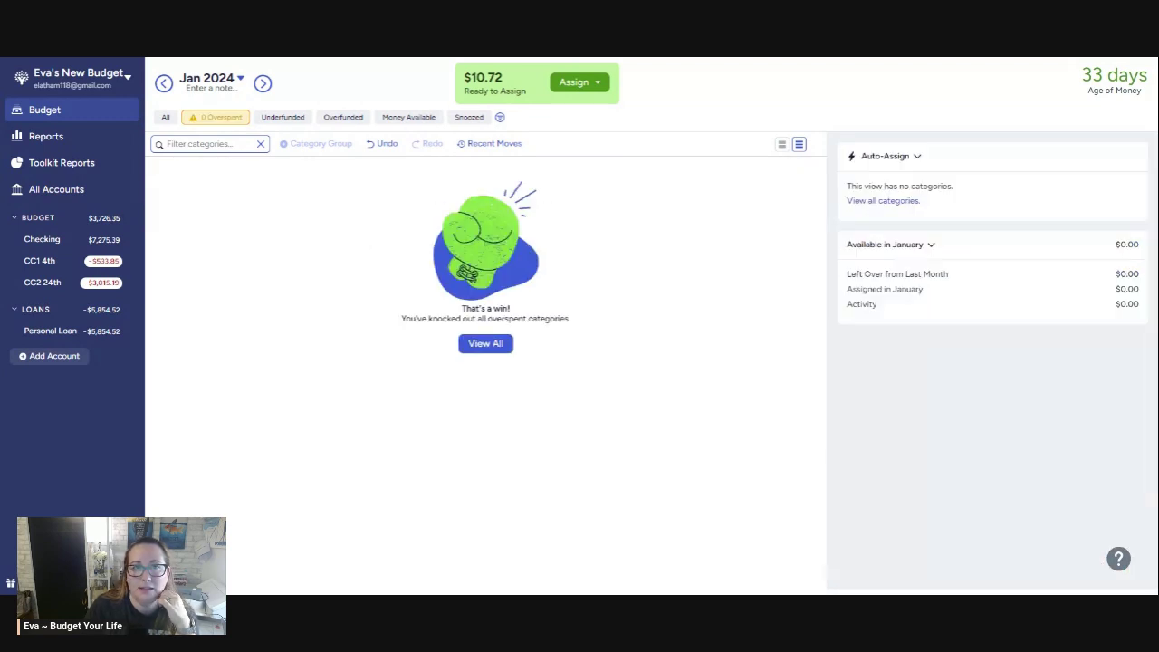
pyautogui.click(165, 119)
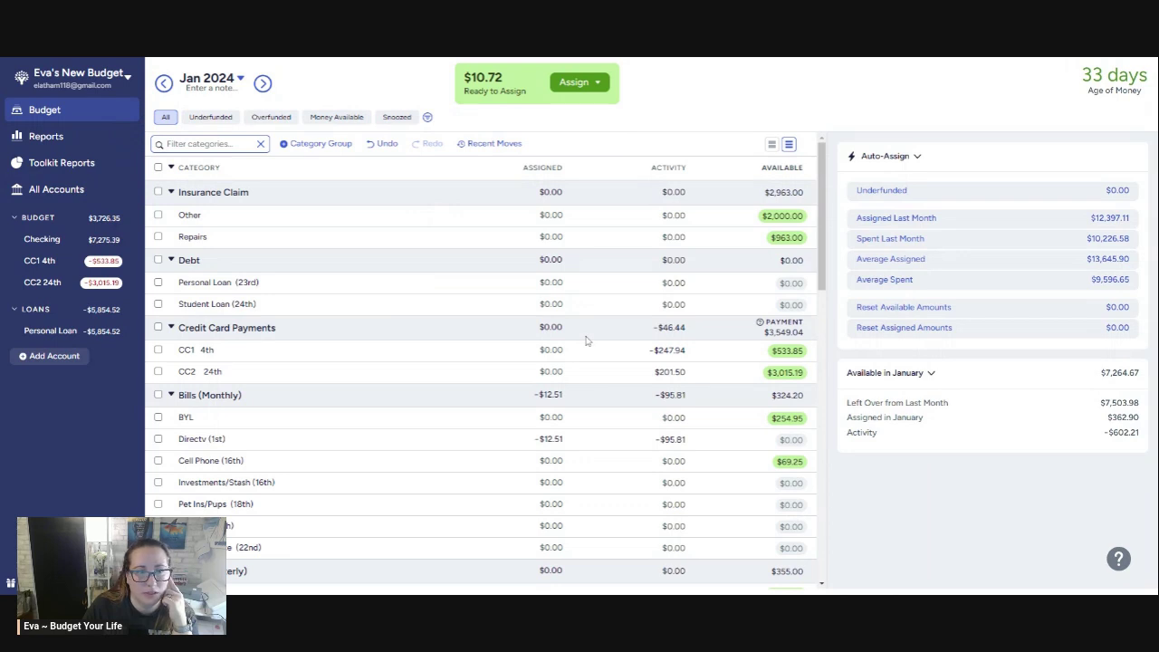
pyautogui.scroll(-1, 587, 351)
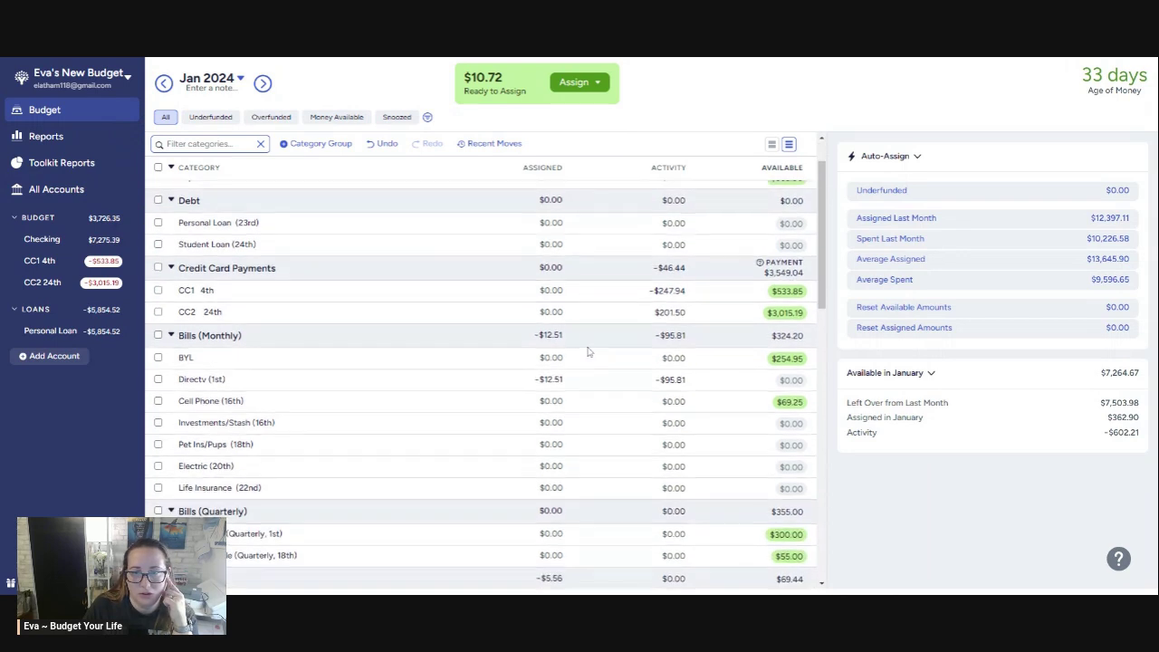
pyautogui.click(507, 358)
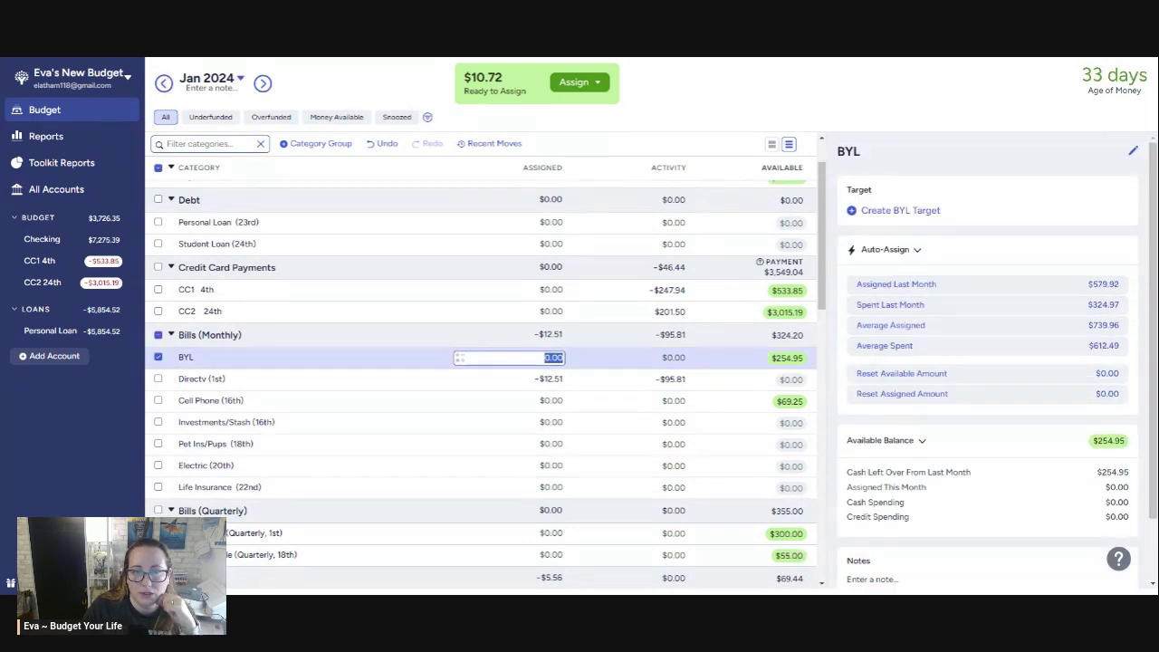
pyautogui.write('10.72')
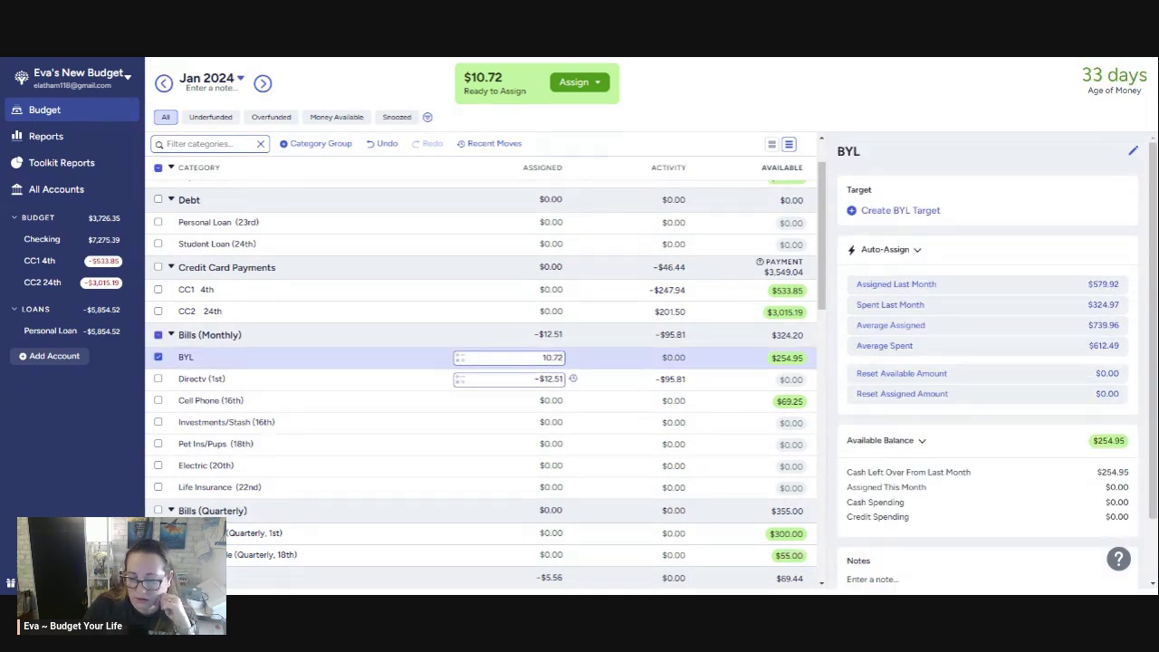
pyautogui.press('Escape')
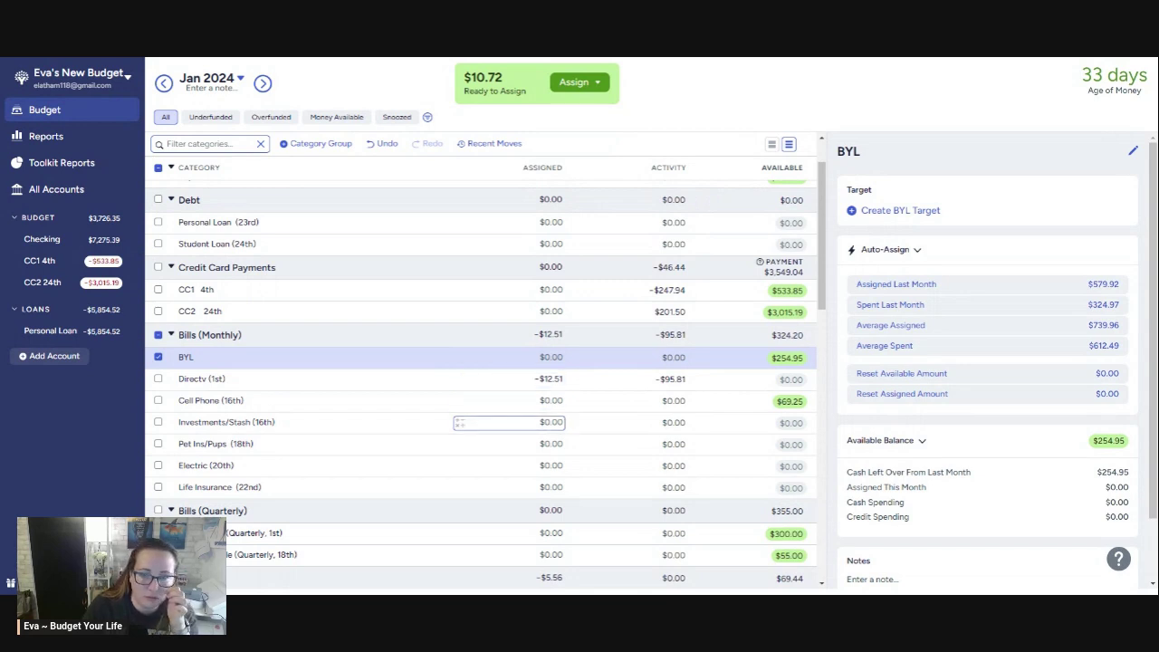
# Collapse the Envelopes category group in the January 2024 budget
pyautogui.scroll(-4, 619, 425)
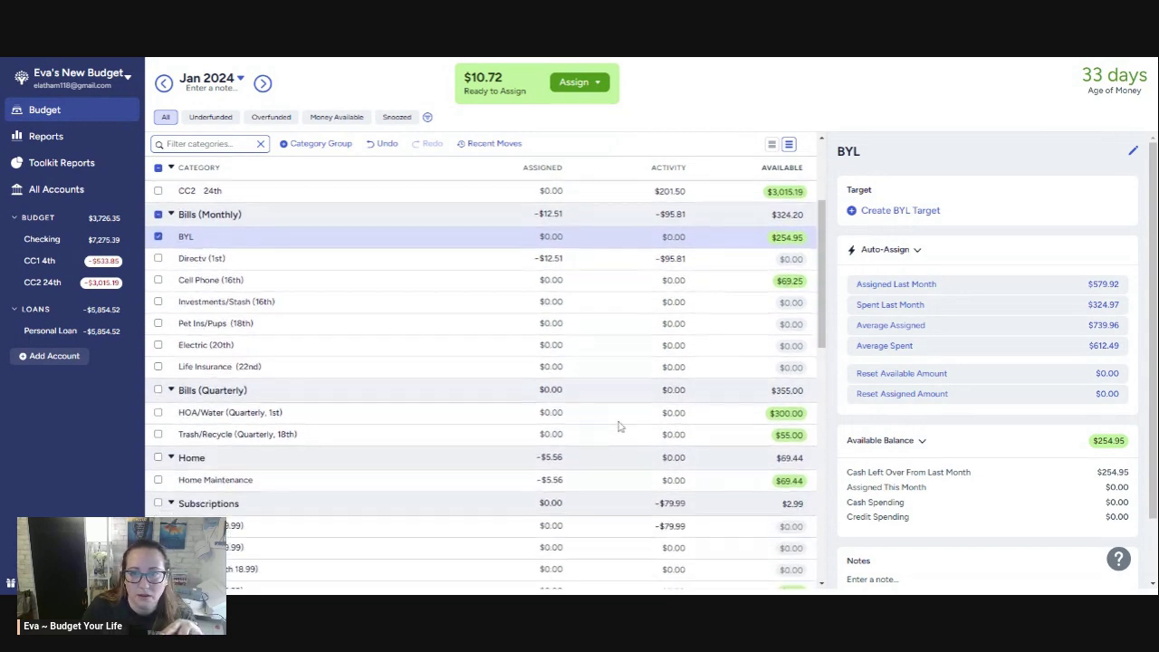
pyautogui.scroll(-1, 619, 426)
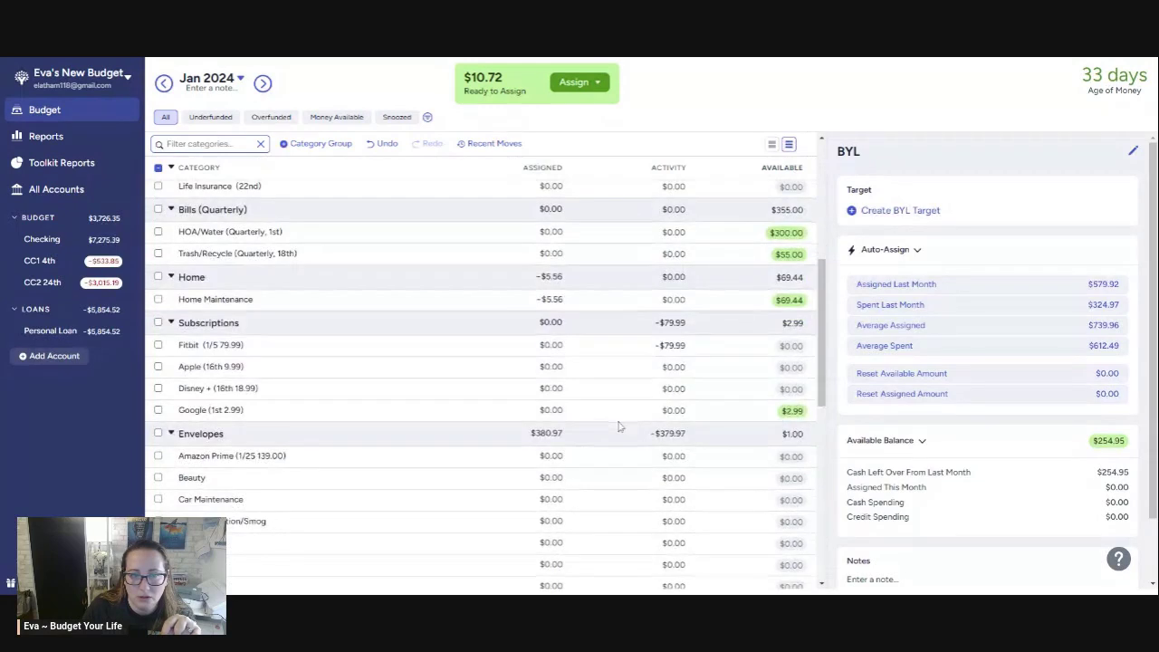
pyautogui.click(158, 434)
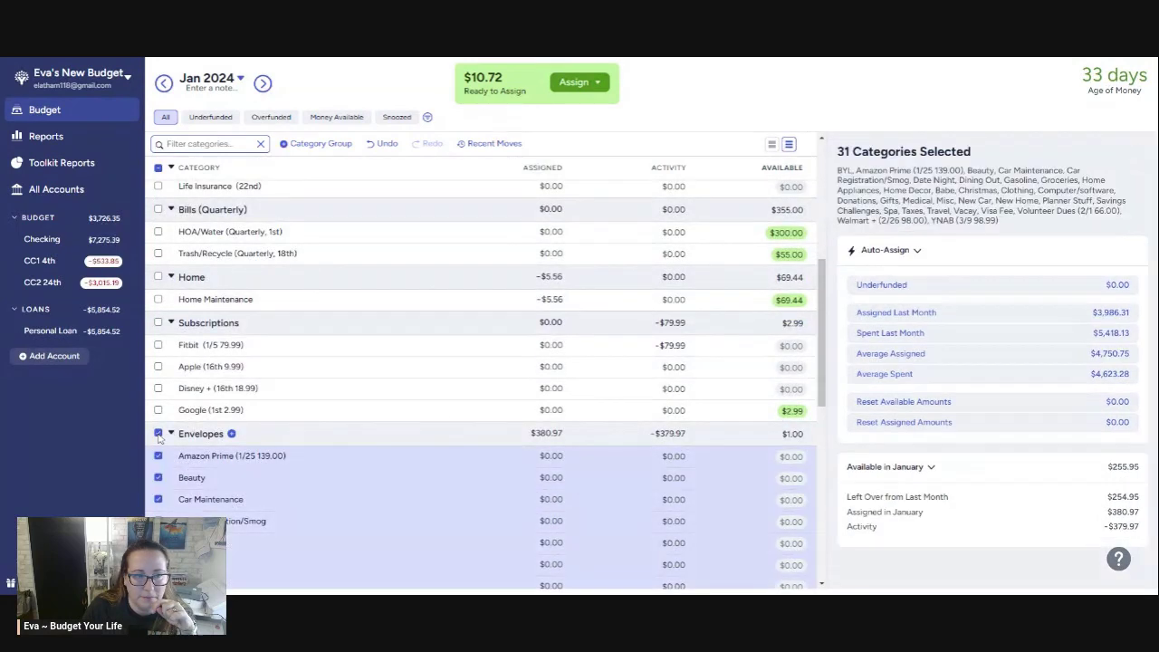
pyautogui.click(159, 433)
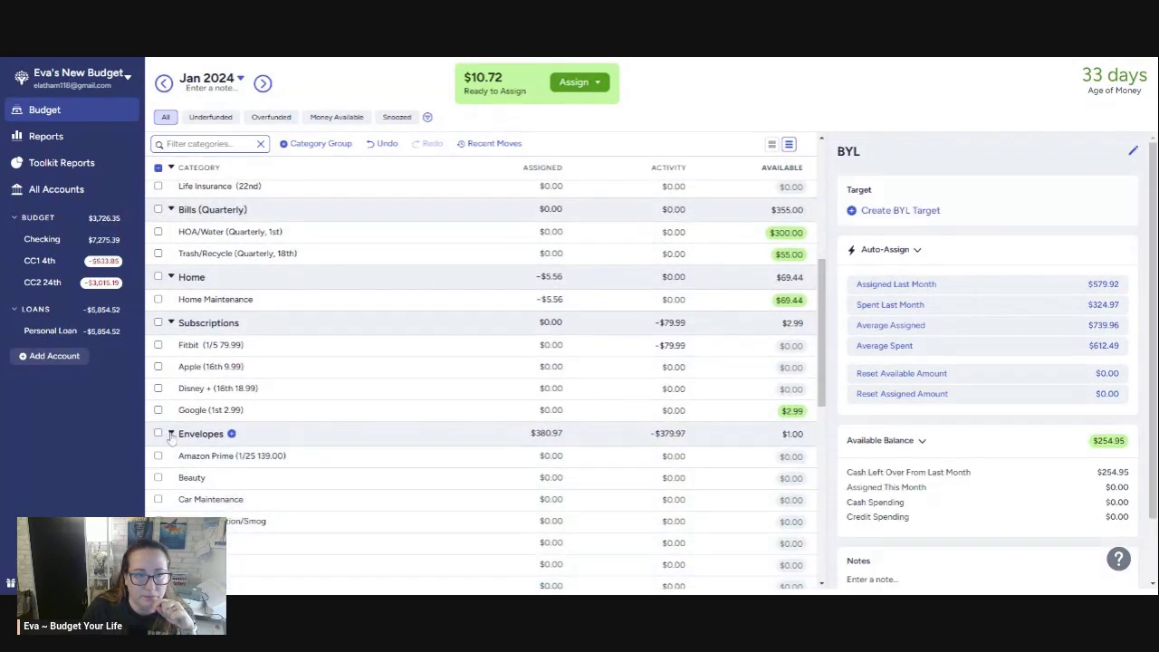
pyautogui.click(171, 434)
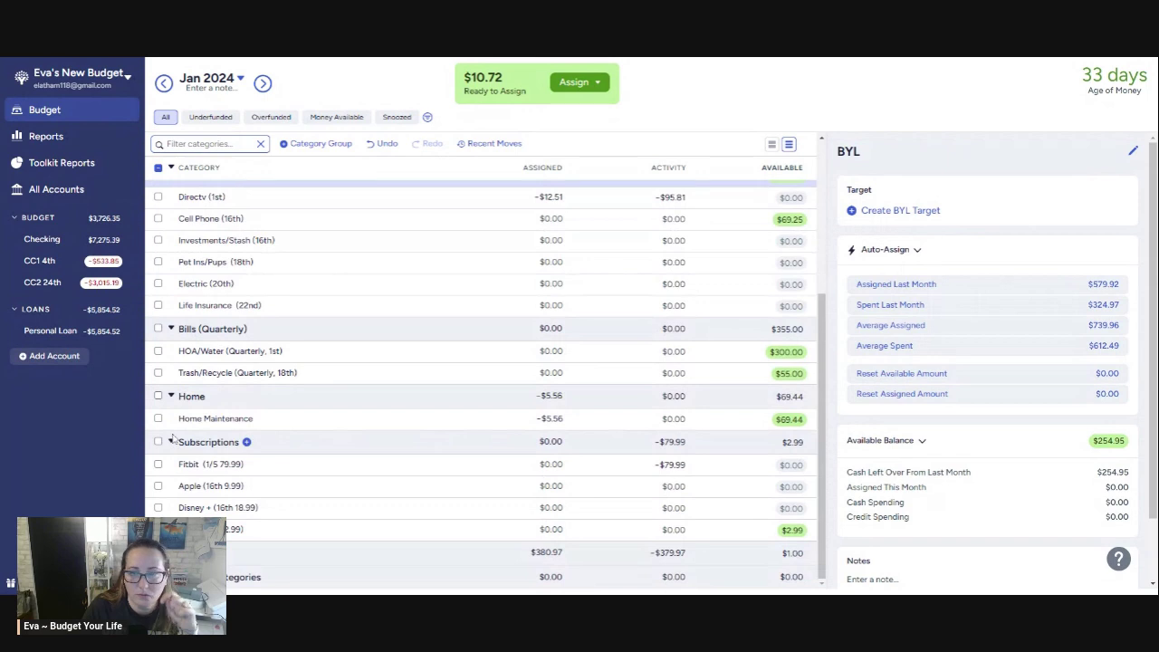
# Start a new Checking transaction dated 01/01/2024 with payee HOA and category HOA/Water (Quarterly, 1st)
pyautogui.click(42, 241)
pyautogui.click(195, 172)
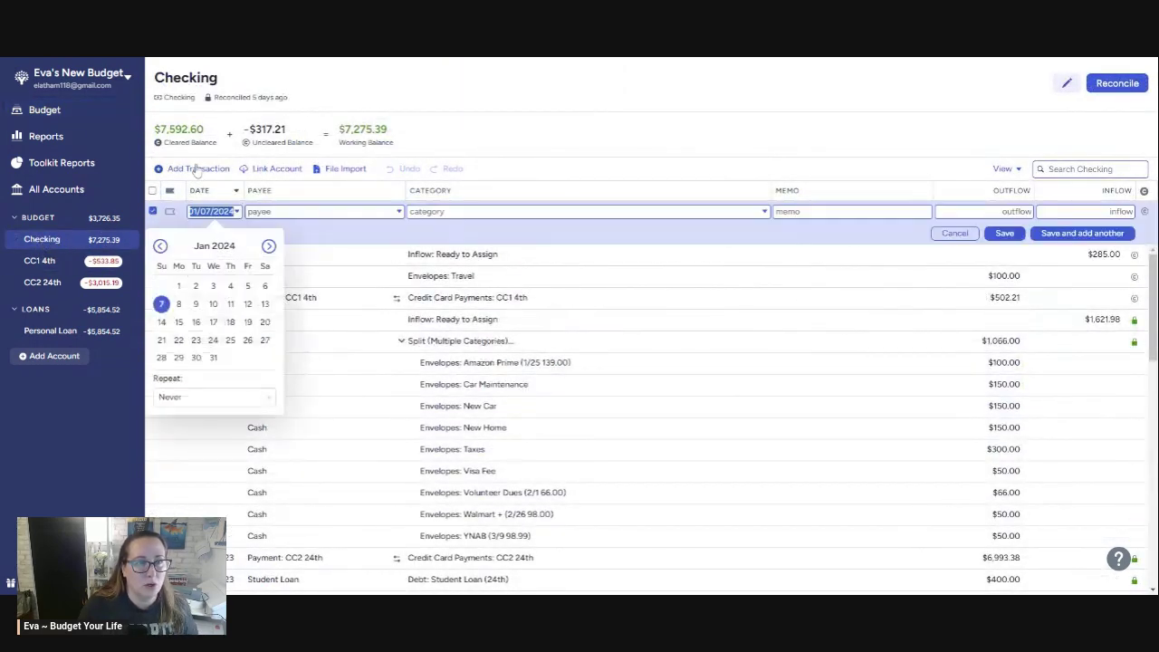
pyautogui.click(176, 285)
pyautogui.press('Tab')
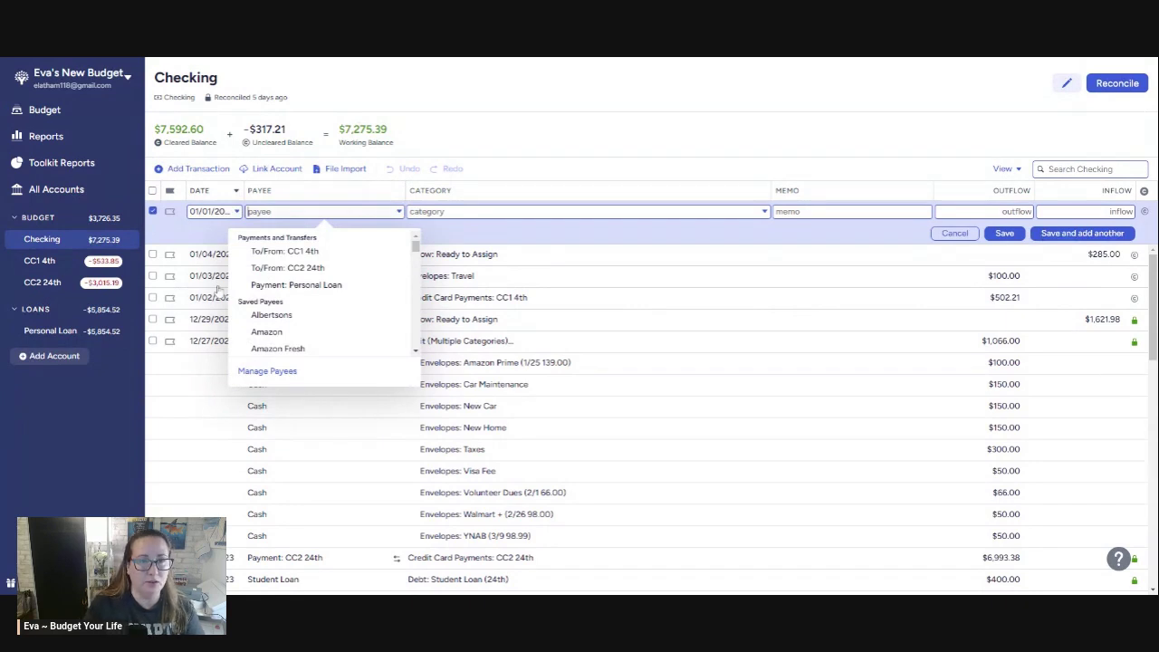
pyautogui.write('HOA')
pyautogui.press('Tab')
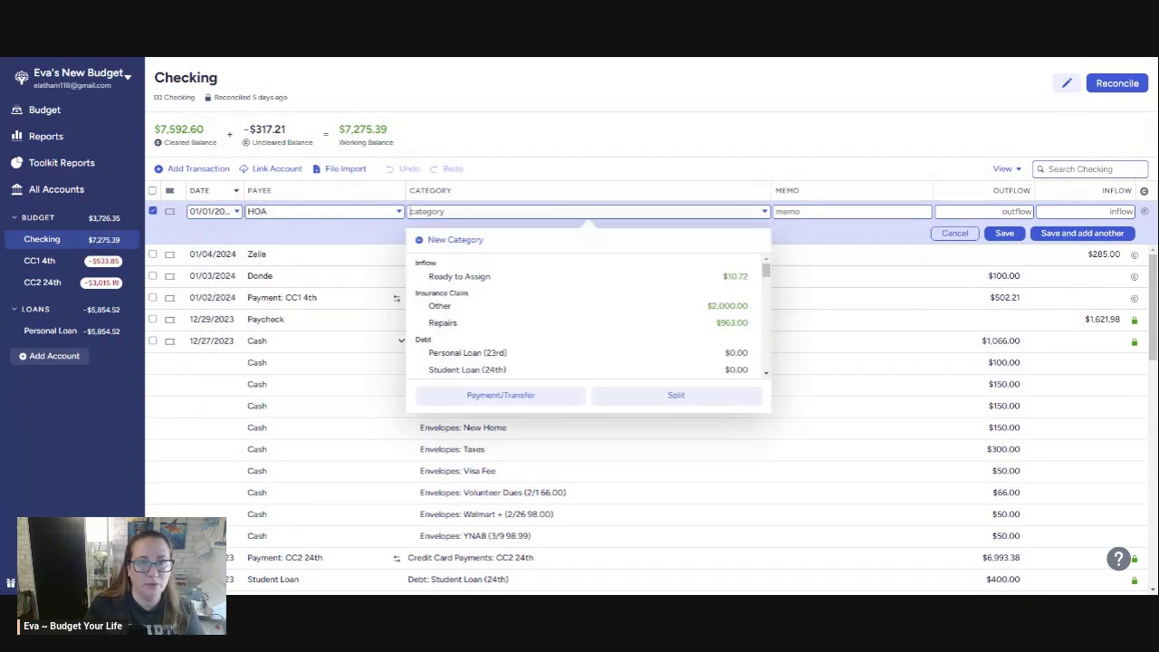
pyautogui.write('HOA')
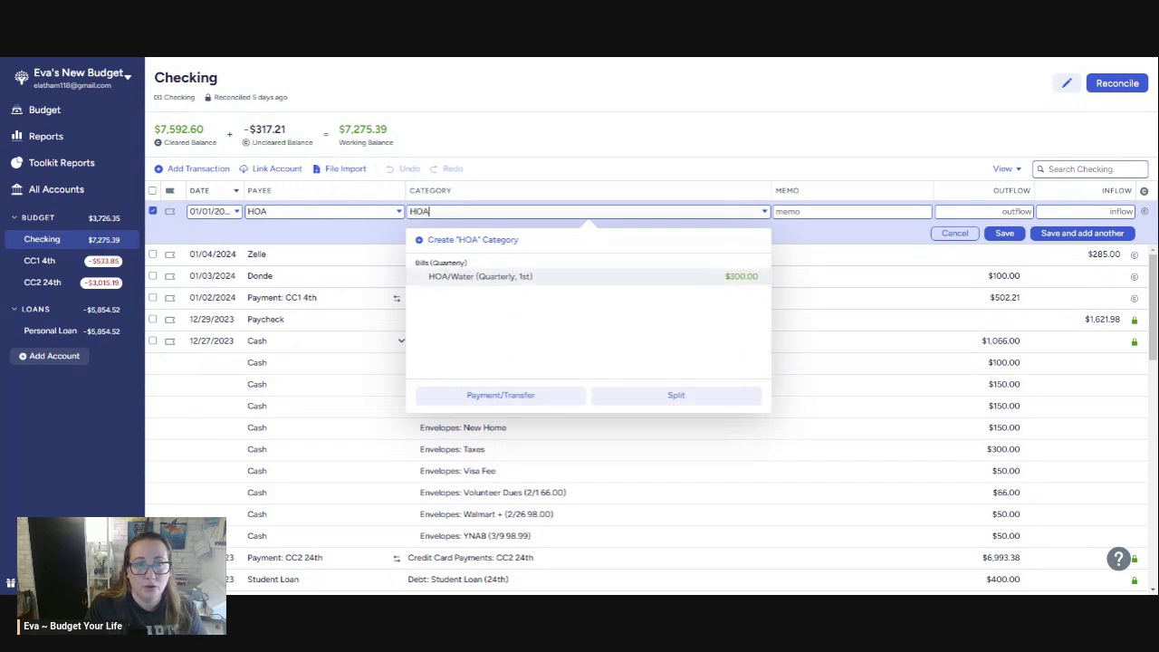
pyautogui.press('Tab')
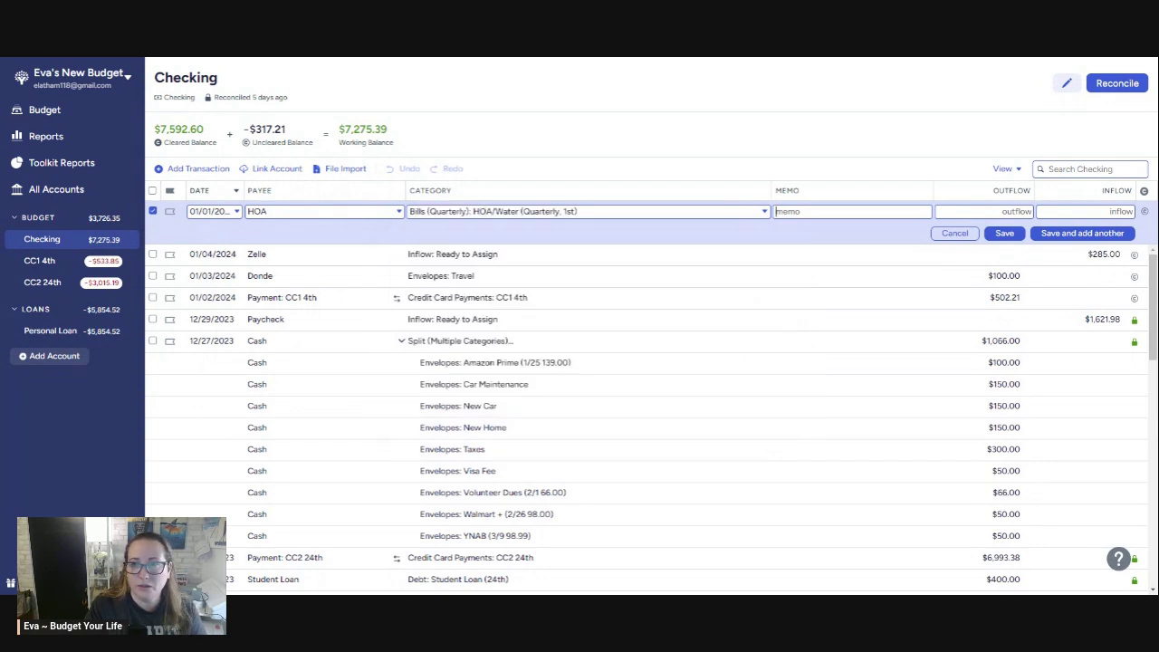
# Give the HOA transaction the memo "check $ xxxx" and an outflow of 300.00, and save it
pyautogui.write('check $')
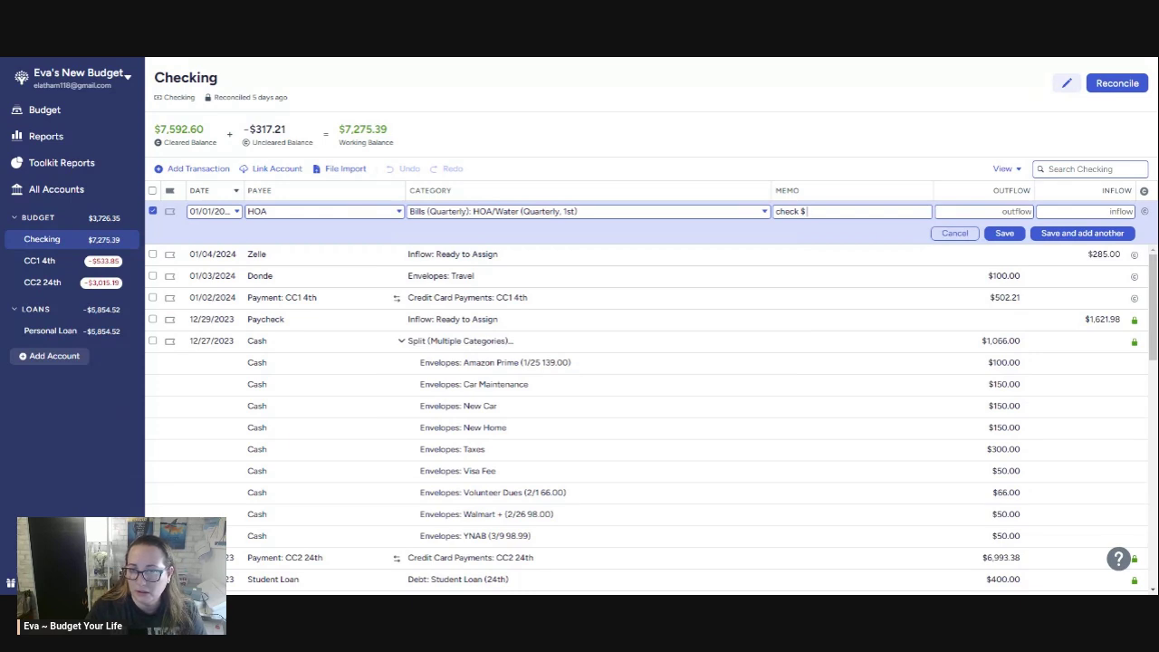
pyautogui.write('xxxx')
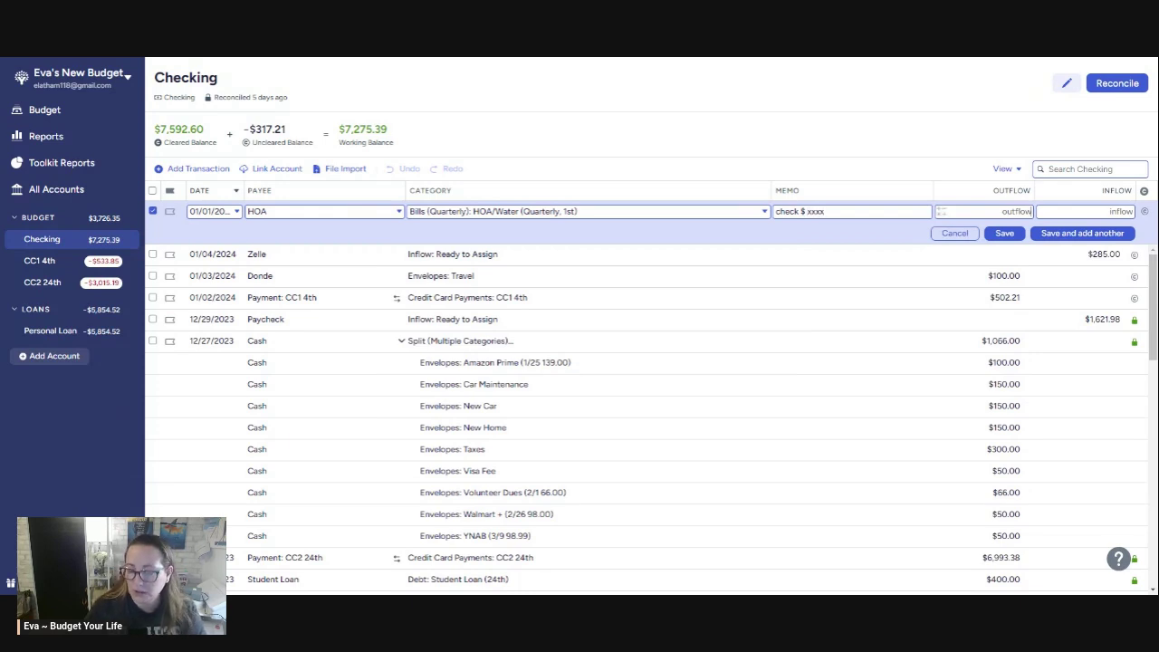
pyautogui.write('300.00')
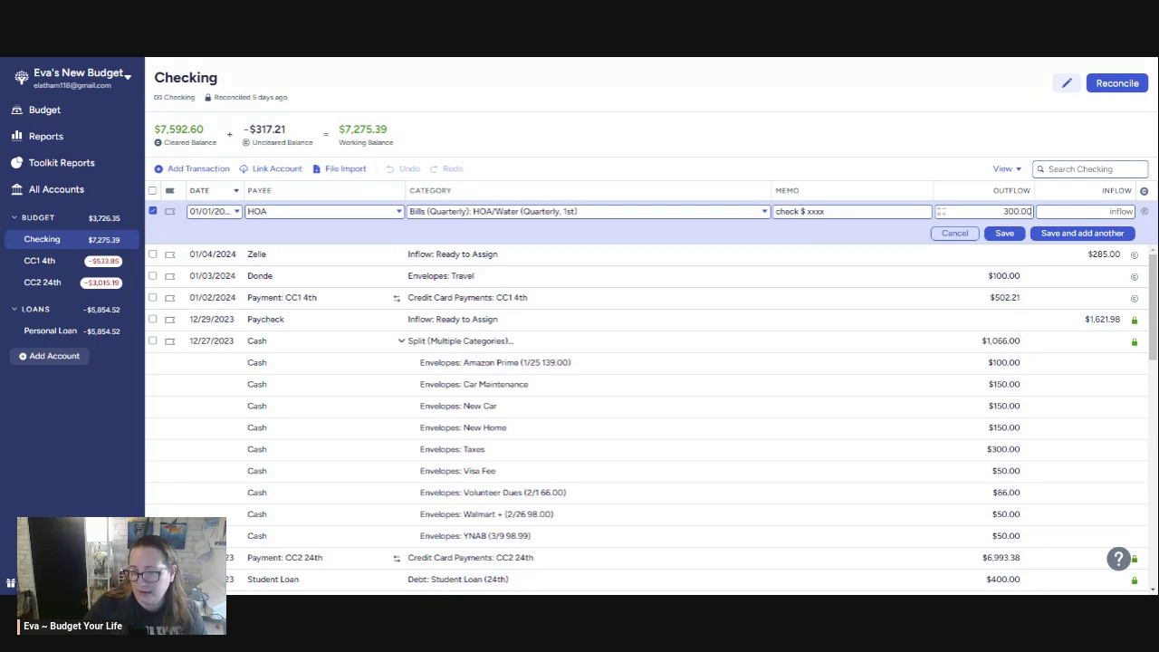
pyautogui.click(1016, 235)
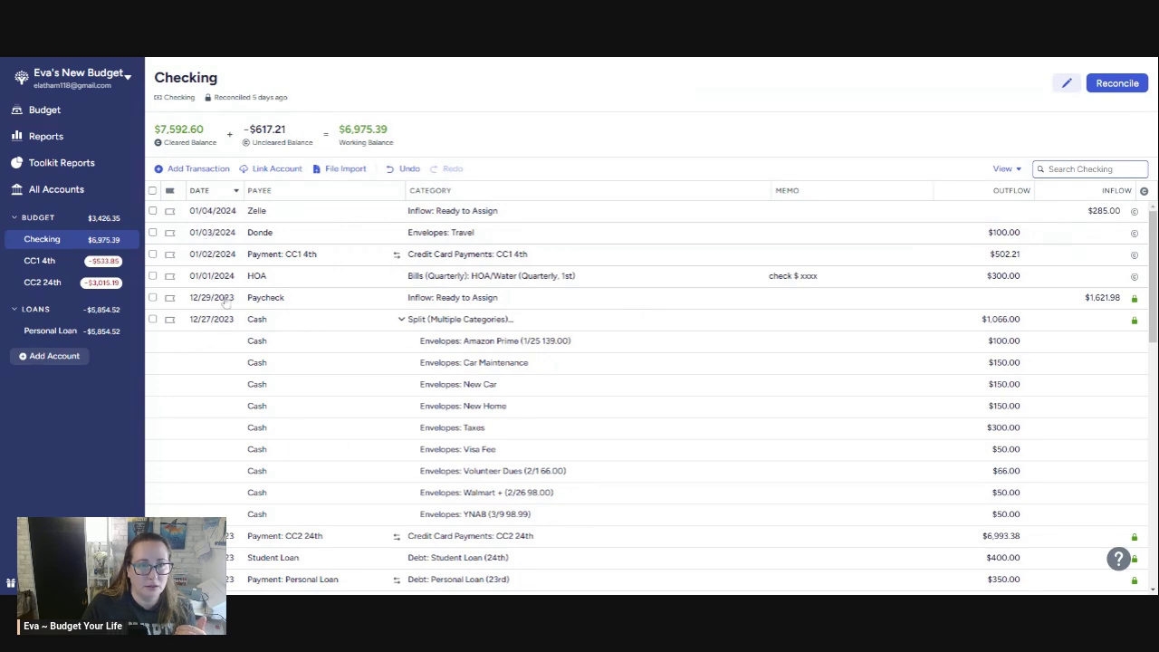
# Mark the January CC1 4th payment, Donde and Zelle transactions in Checking as cleared, leaving the HOA check uncleared
pyautogui.click(153, 276)
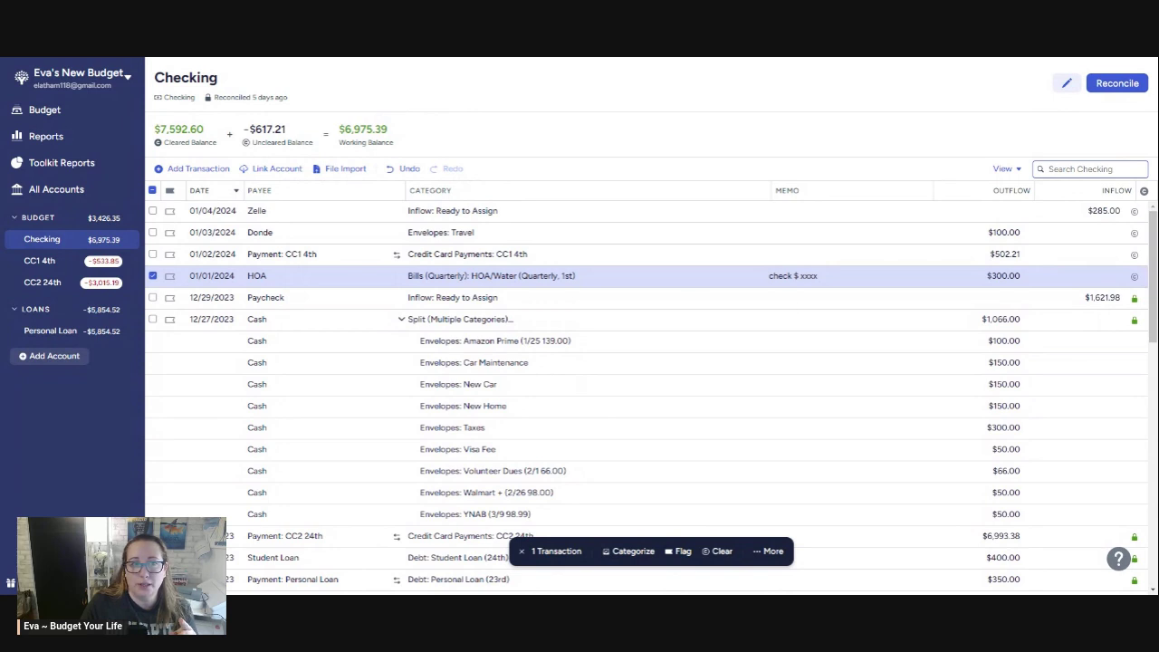
pyautogui.click(1134, 254)
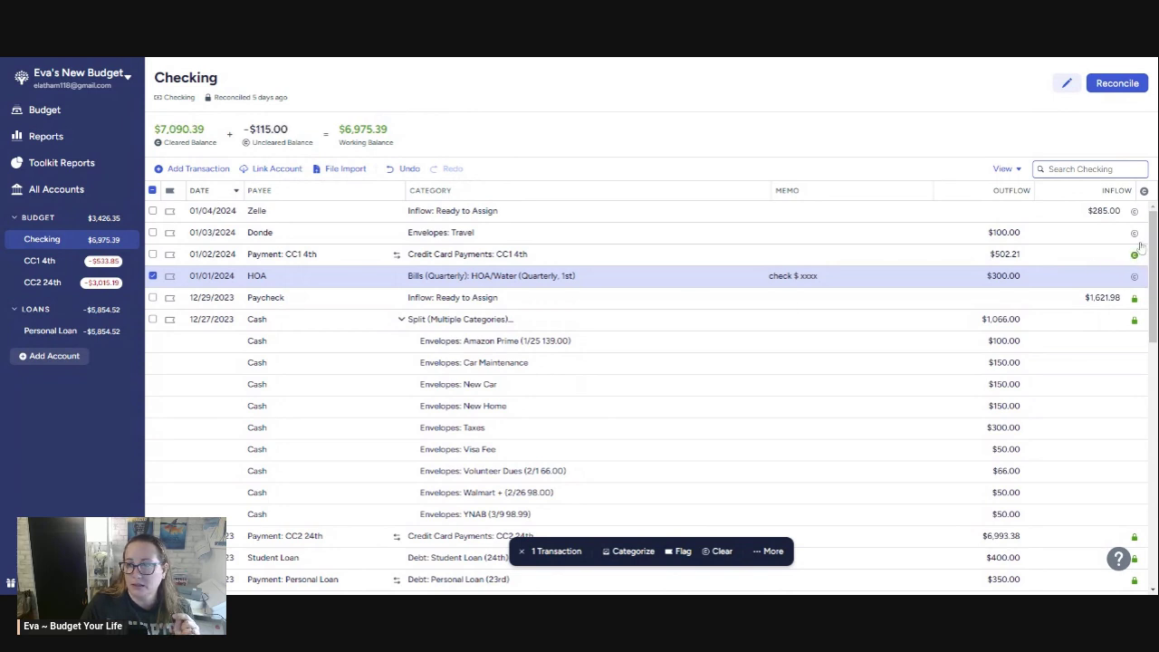
pyautogui.click(1134, 234)
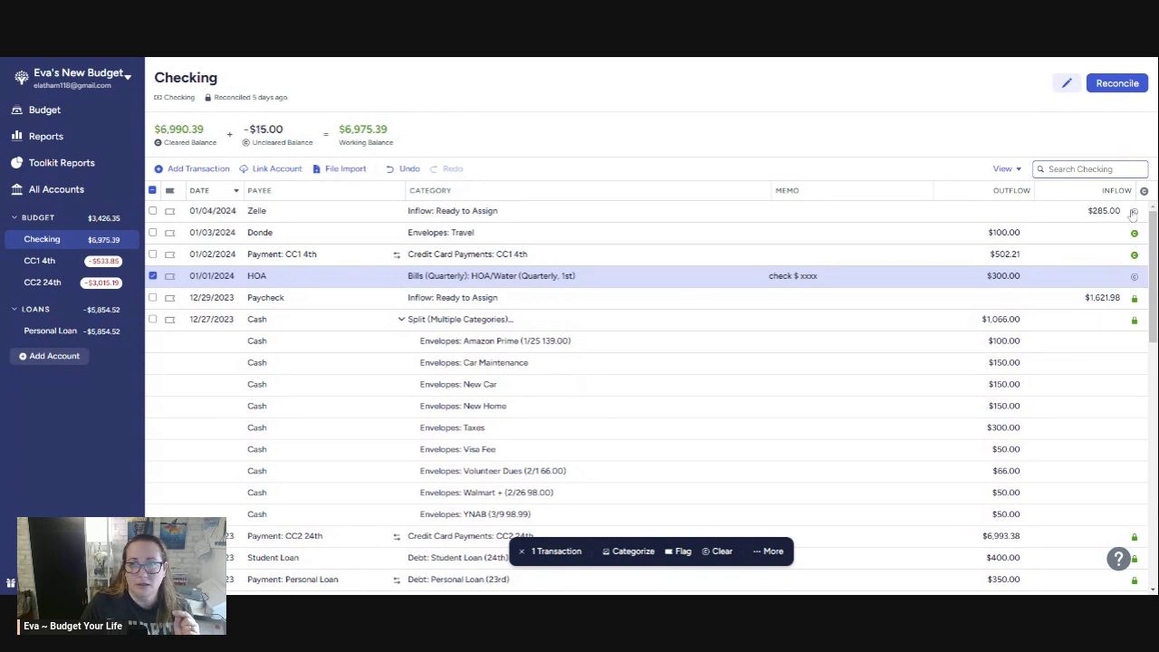
pyautogui.click(1133, 211)
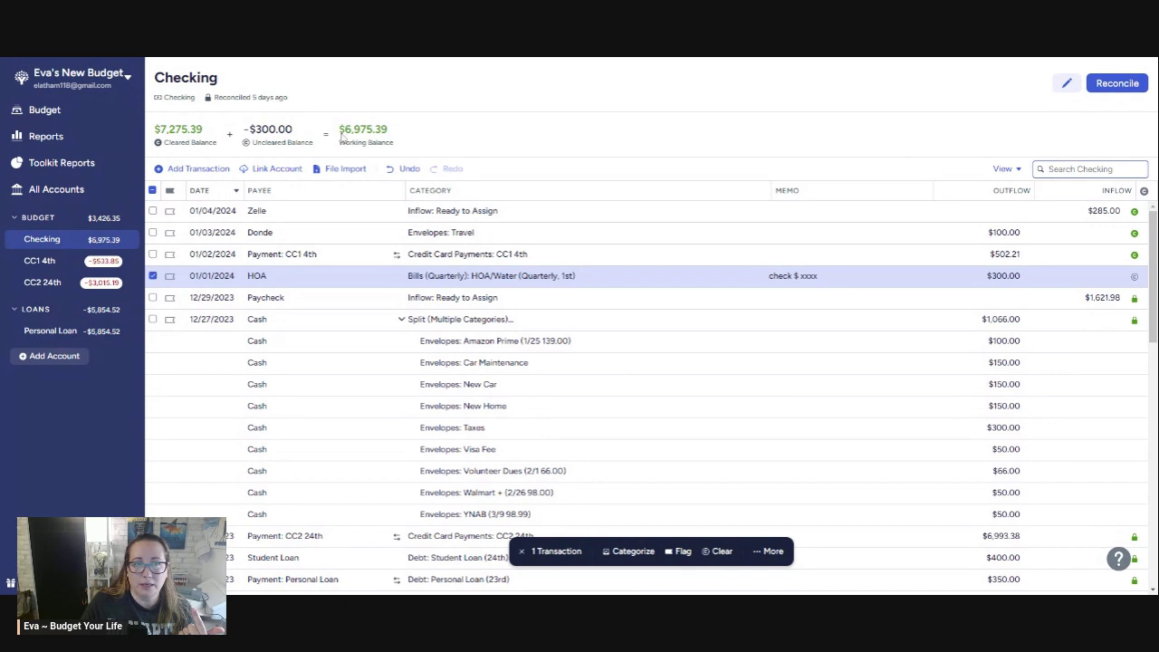
pyautogui.moveTo(267, 131)
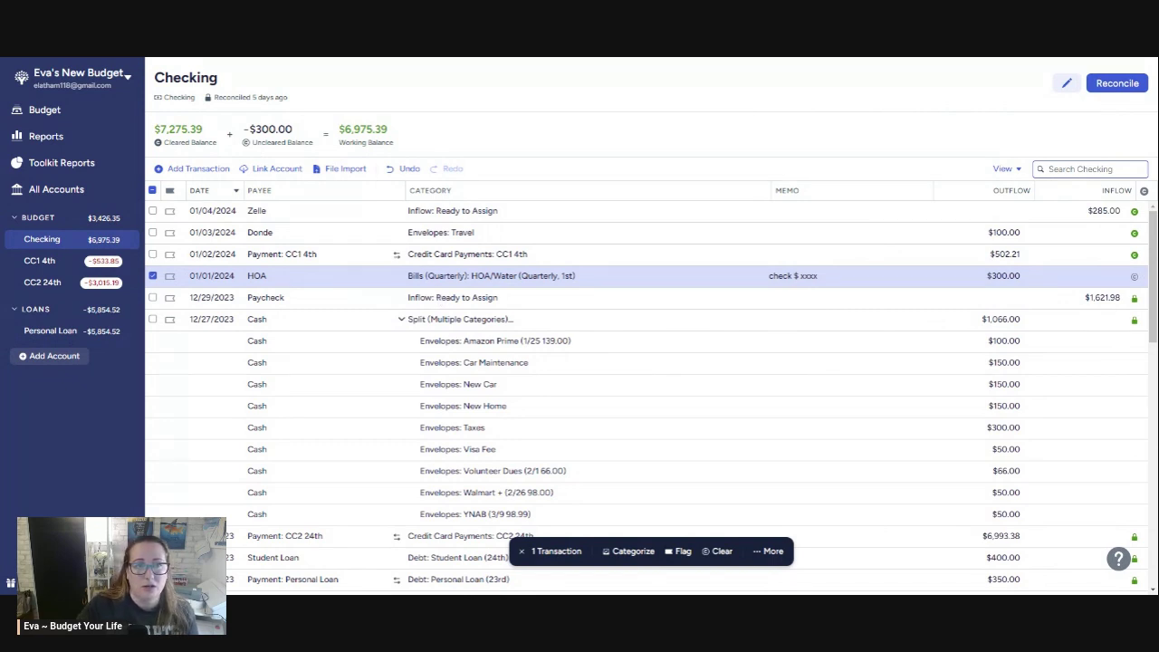
pyautogui.click(152, 275)
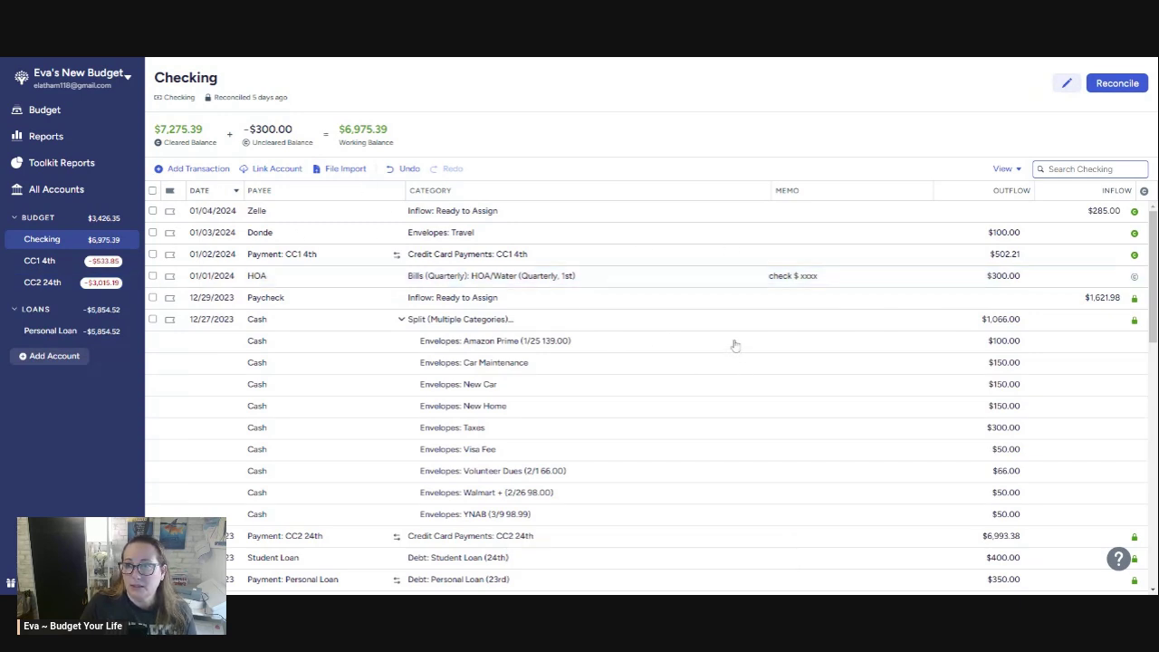
# Look over the CC1 4th and CC2 24th registers, and assign 10.72 to BYL in the January 2024 budget
pyautogui.click(40, 261)
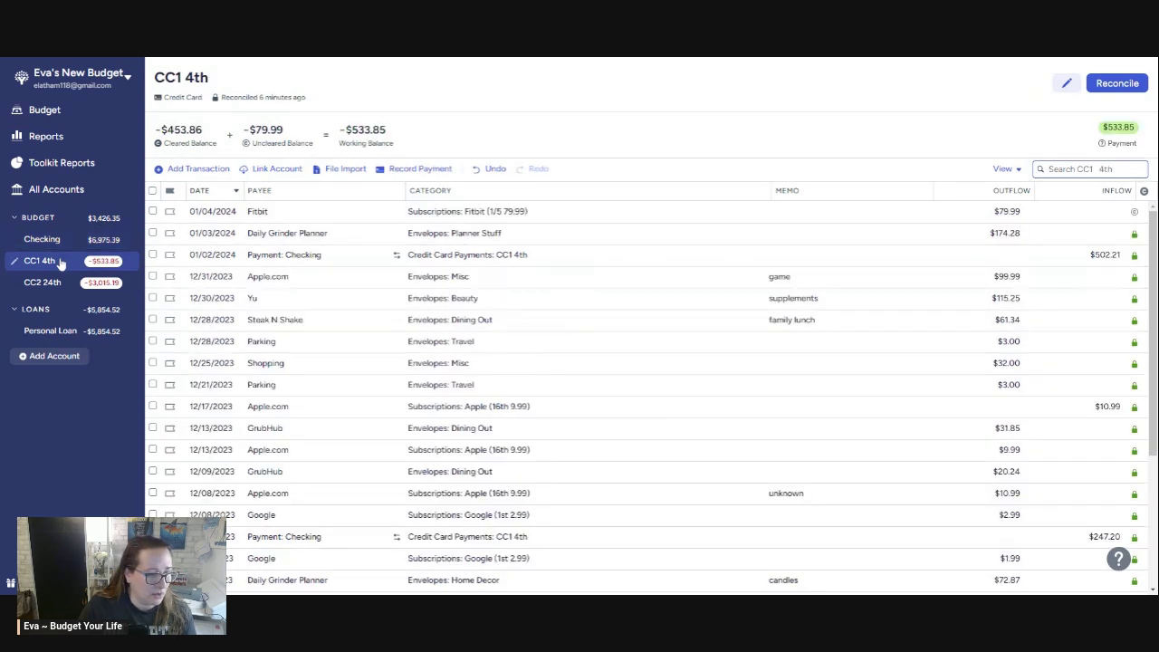
pyautogui.click(40, 282)
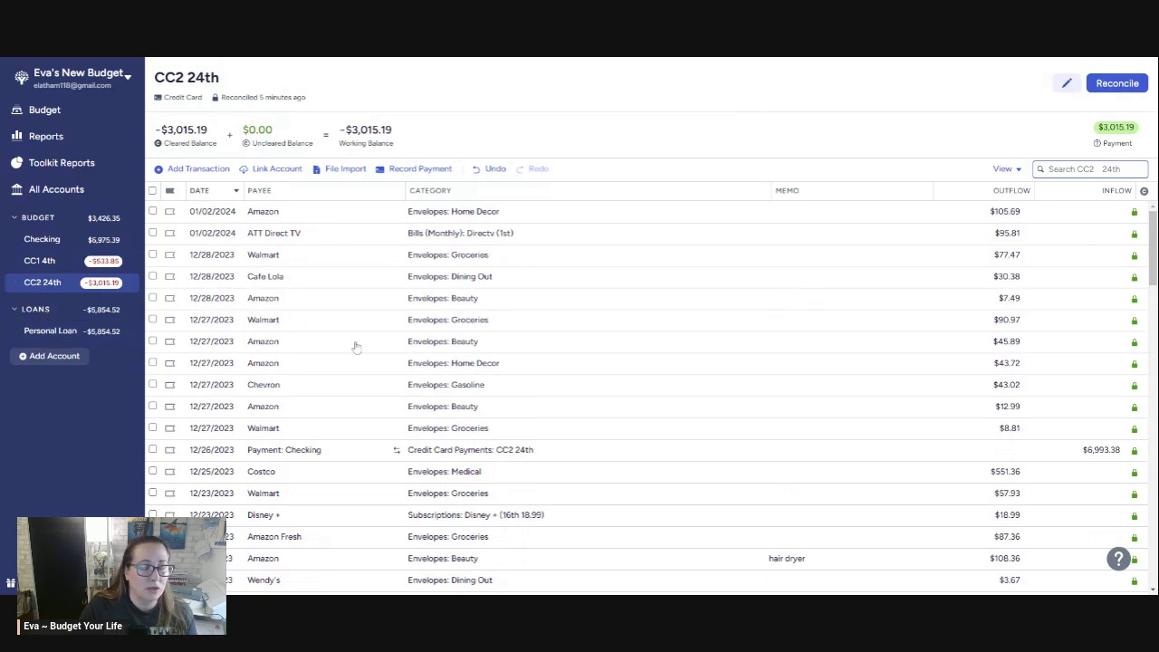
pyautogui.click(50, 112)
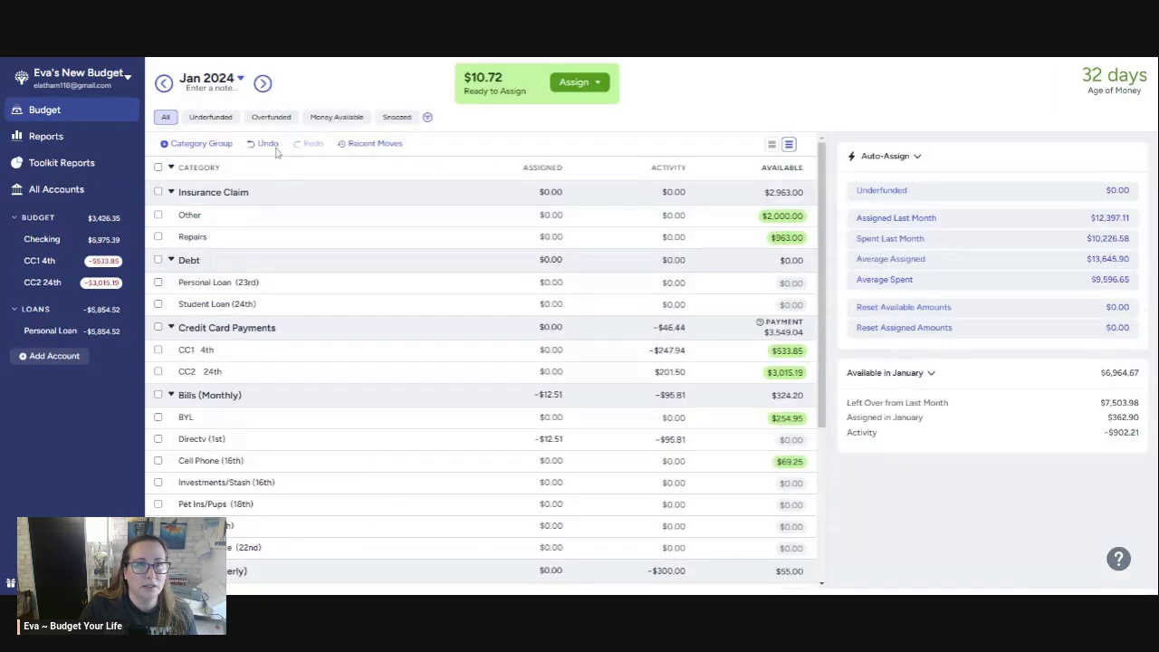
pyautogui.scroll(-2, 636, 268)
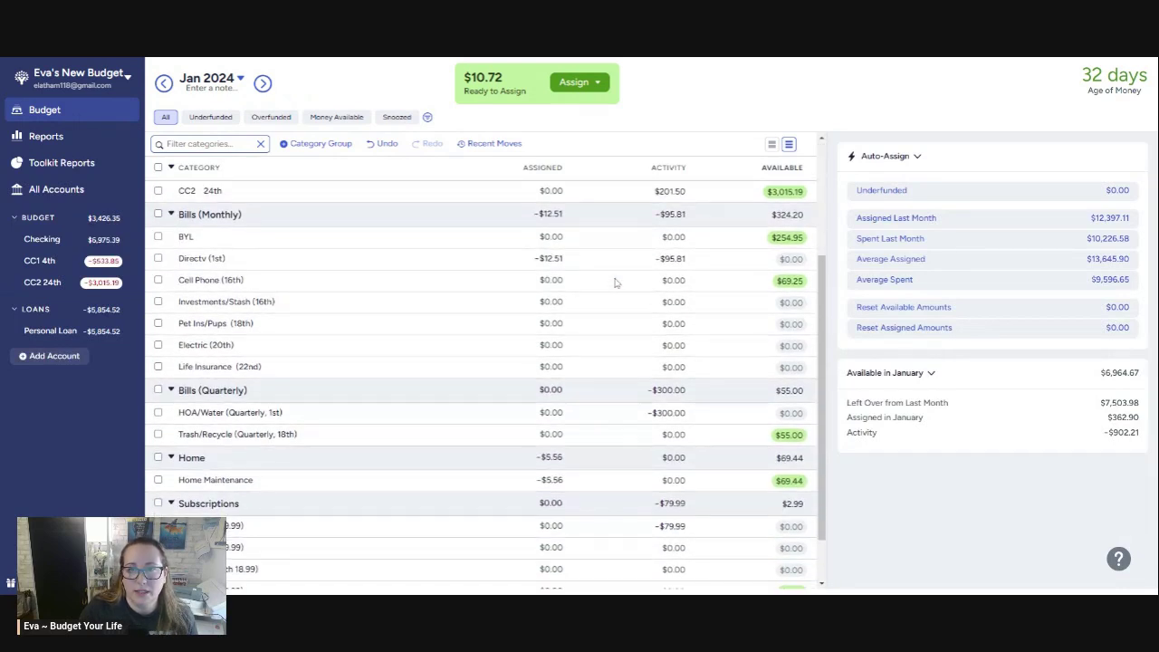
pyautogui.click(534, 237)
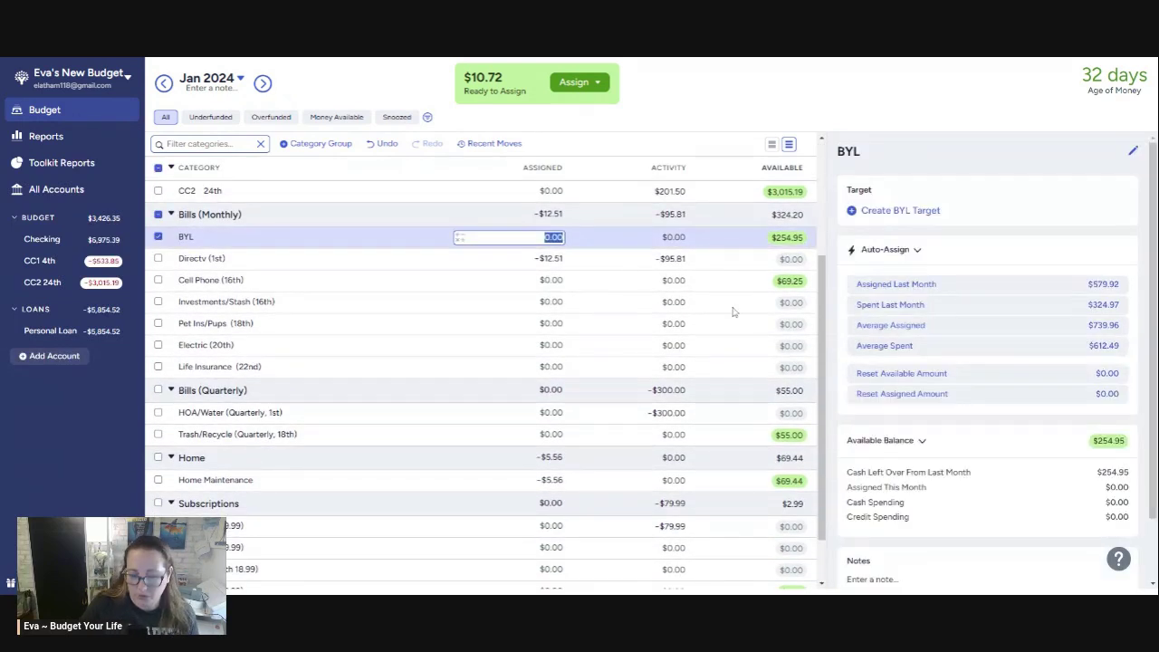
pyautogui.write('10.72')
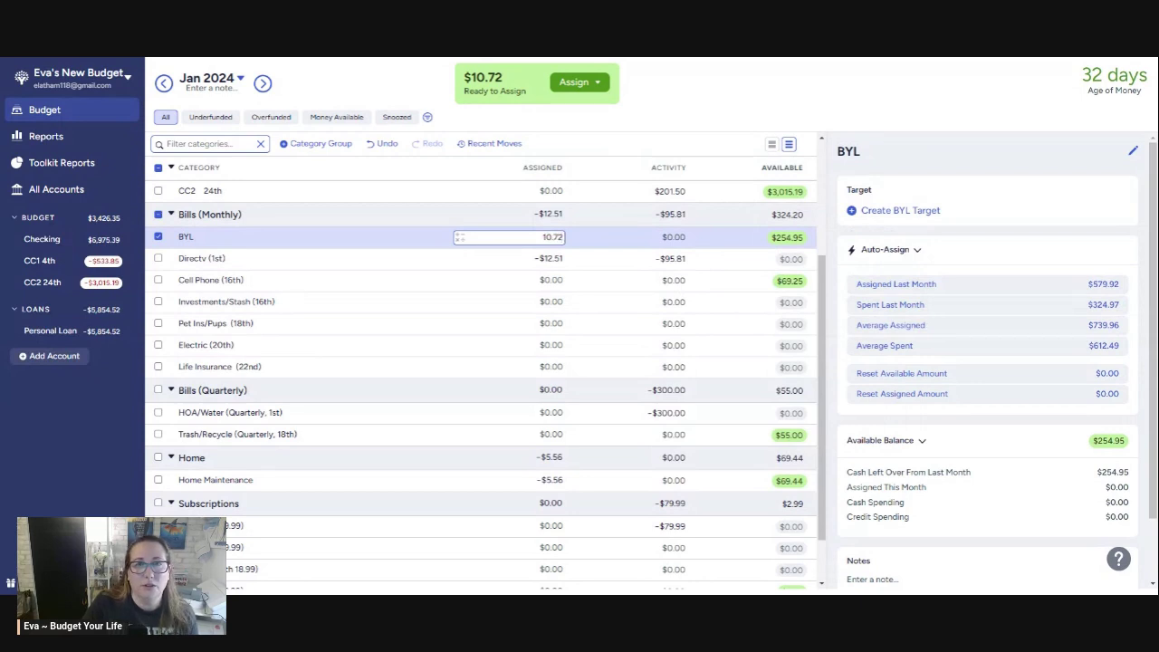
pyautogui.press('Return')
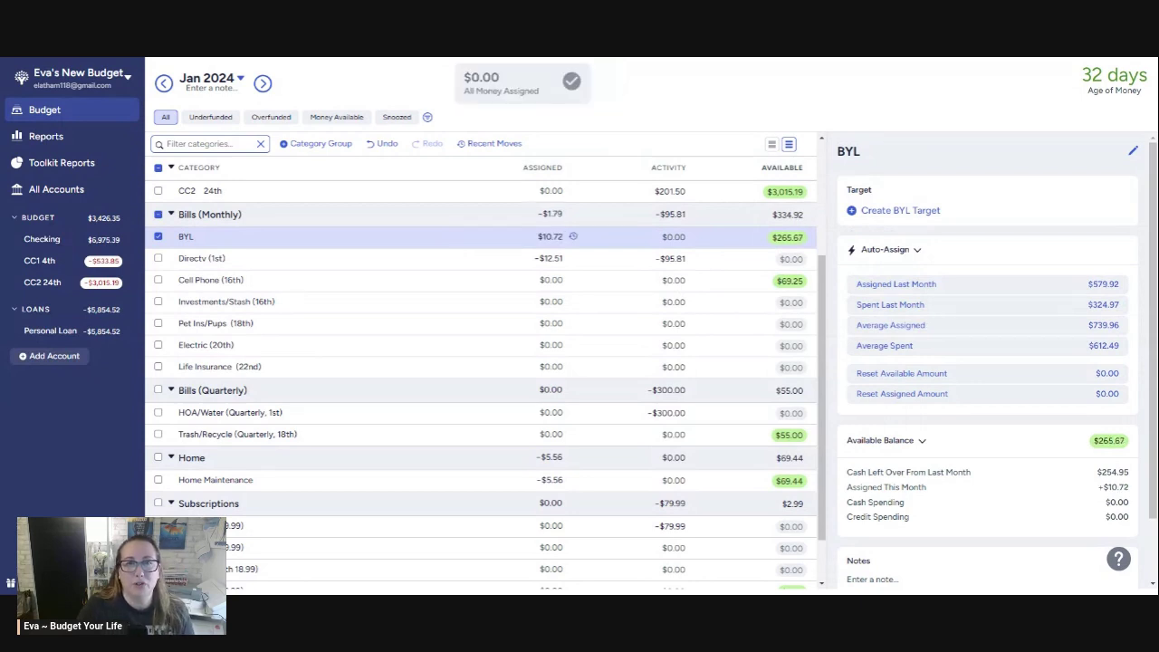